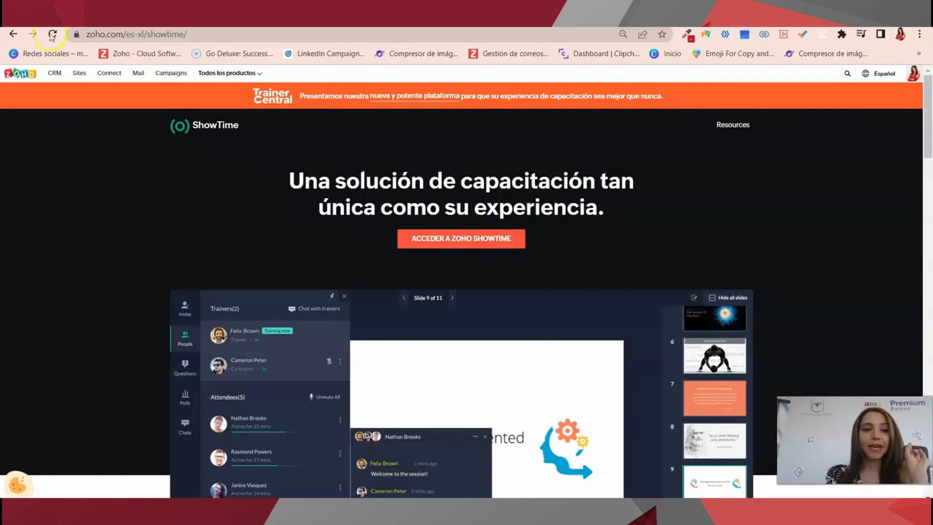
Enter Zoho ShowTime and continue past the migration notice to the TrainerCentral Cursos list.
scroll(449, 241, "down", 1)
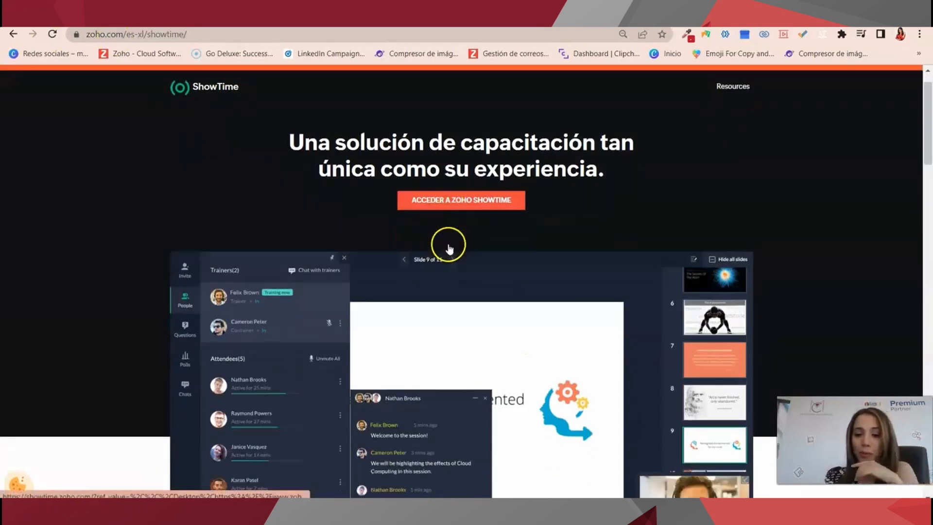
scroll(445, 245, "up", 1)
left_click(446, 240)
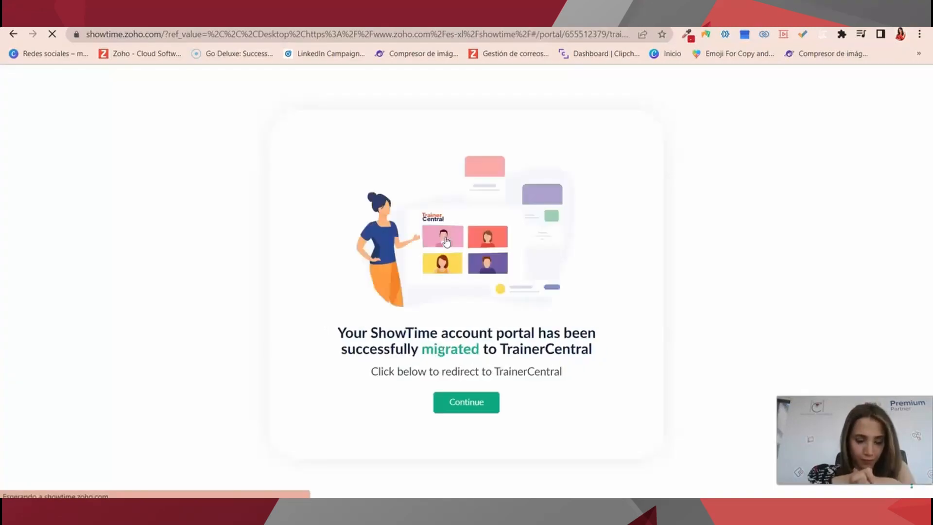
left_click(461, 408)
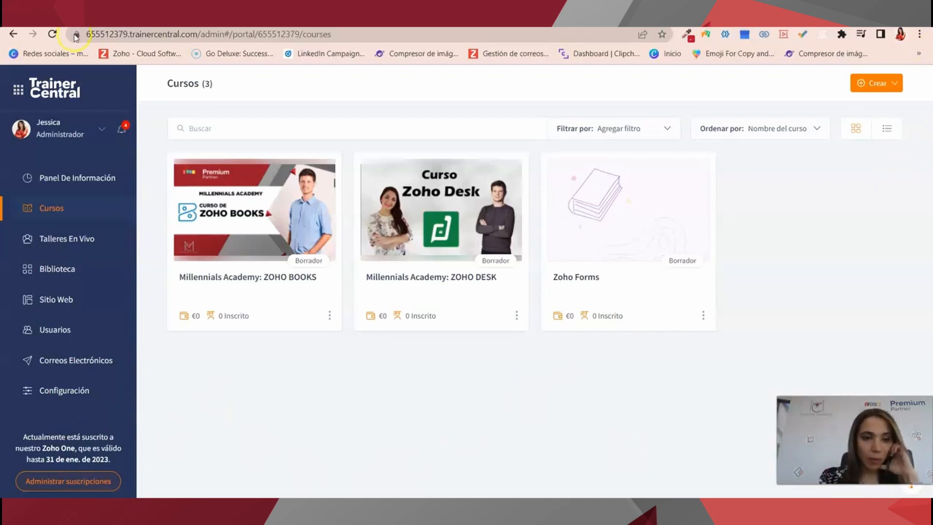
Go through Panel De Información and Cursos to the empty Talleres En Vivo sessions page.
left_click(56, 179)
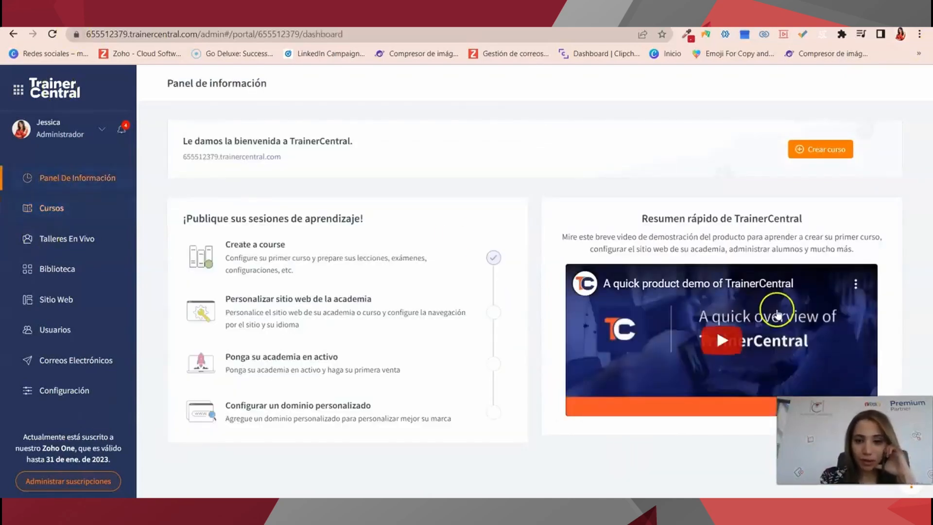
left_click(378, 325)
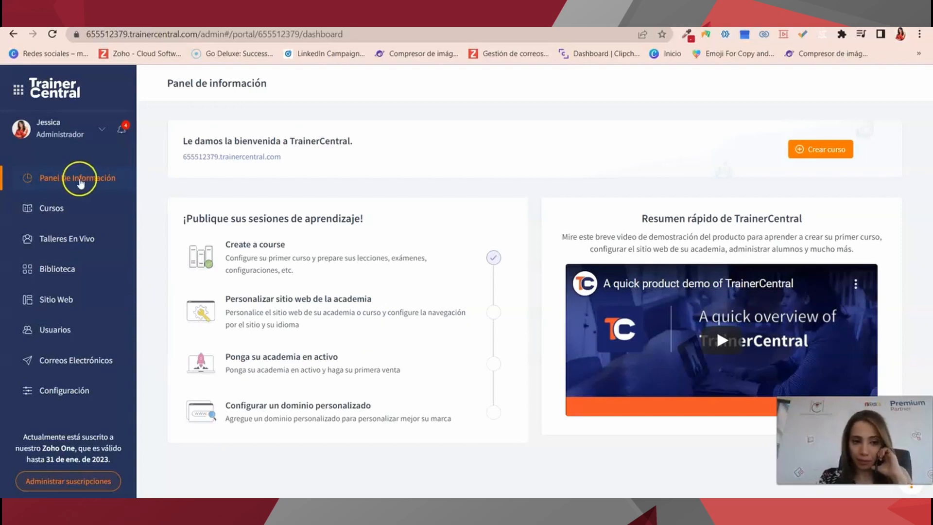
left_click(58, 217)
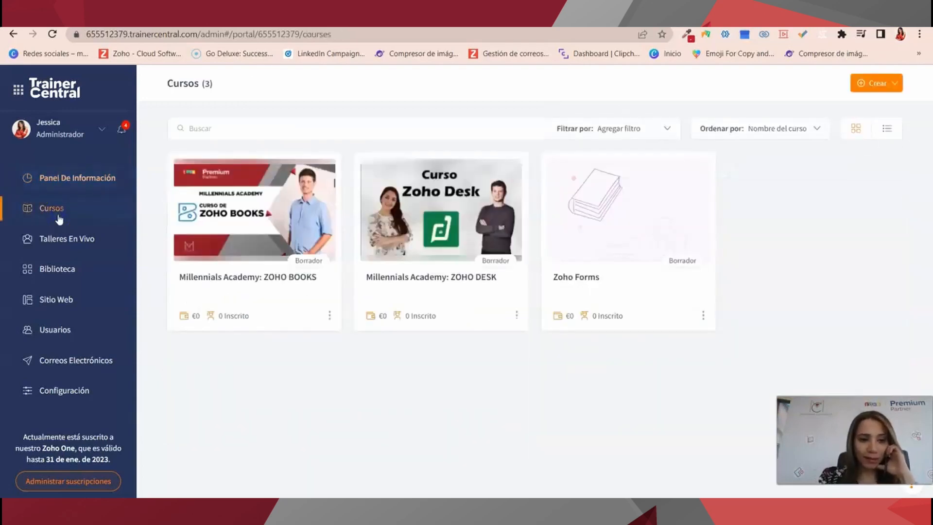
left_click(133, 214)
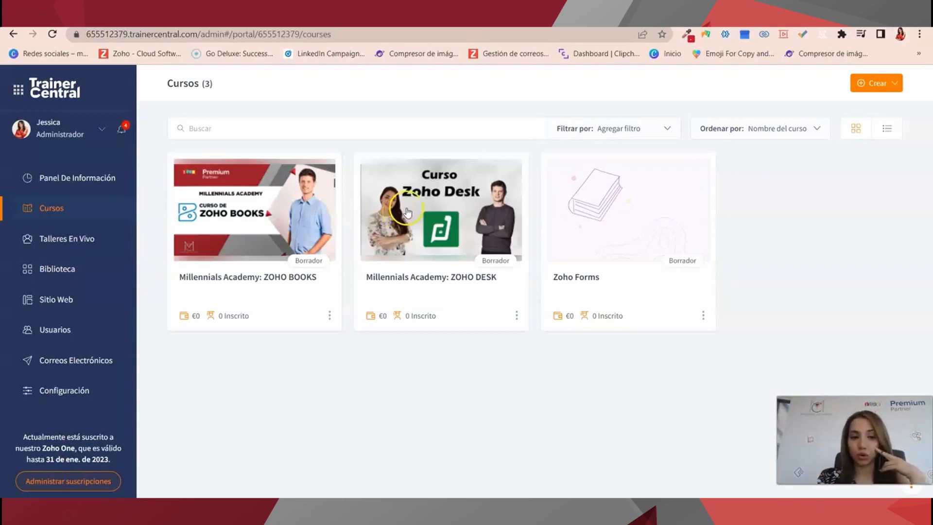
left_click(76, 238)
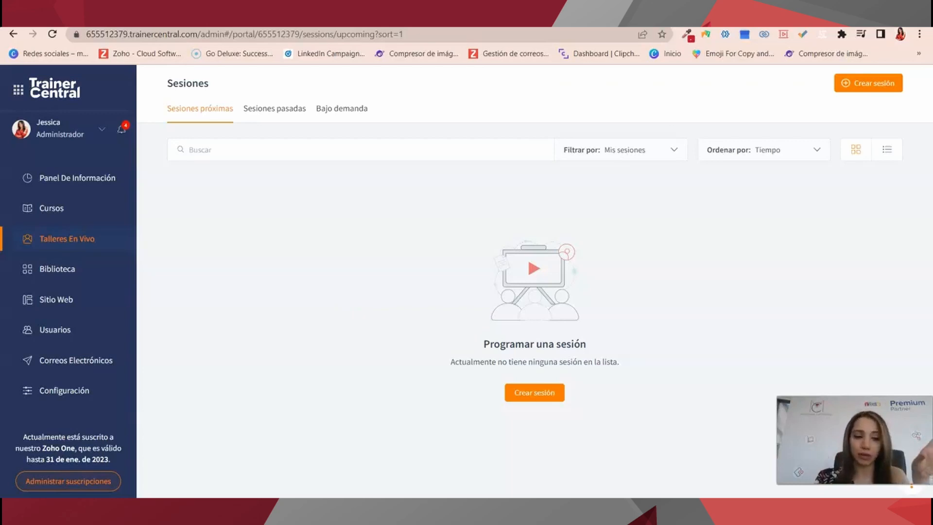
Open Biblioteca to see the Materiales list of uploaded video files.
left_click(40, 277)
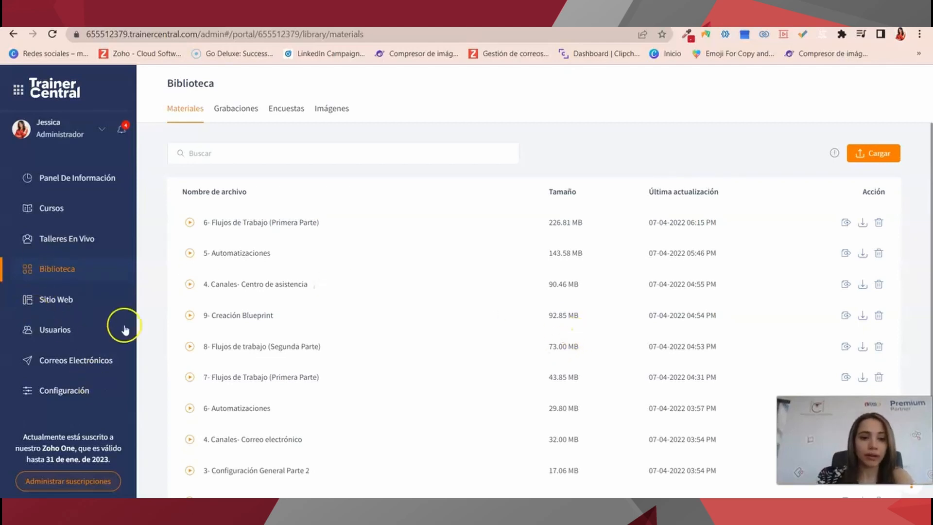
Upload the WhatsApp Video .mp4 from Descargas into the library materials.
scroll(375, 301, "down", 2)
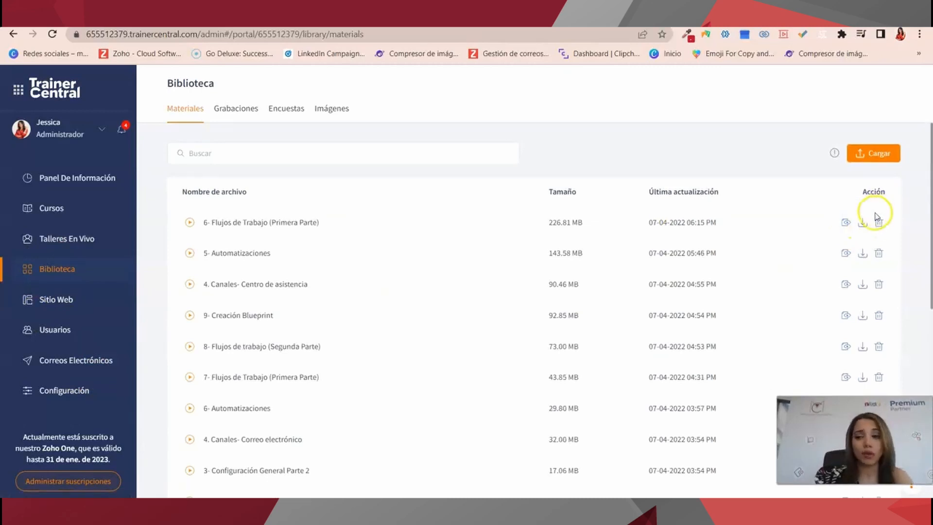
left_click(876, 154)
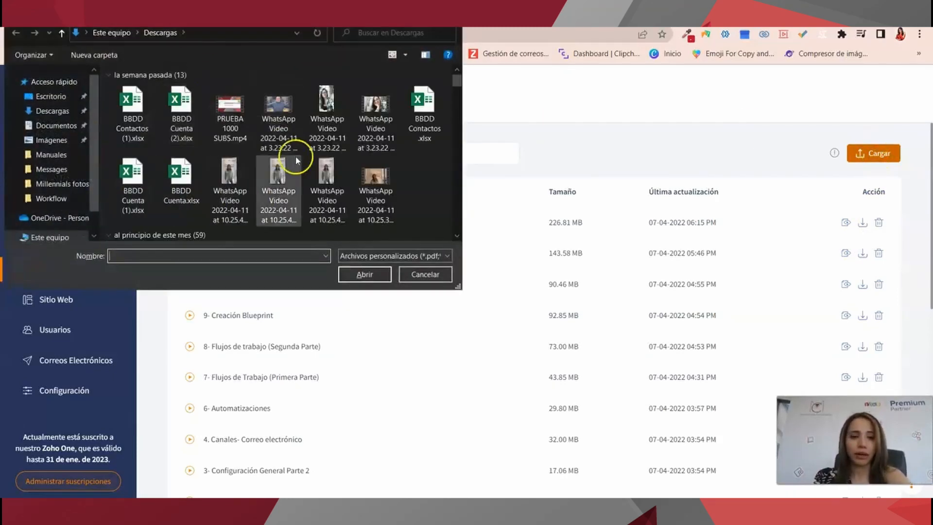
left_click(298, 125)
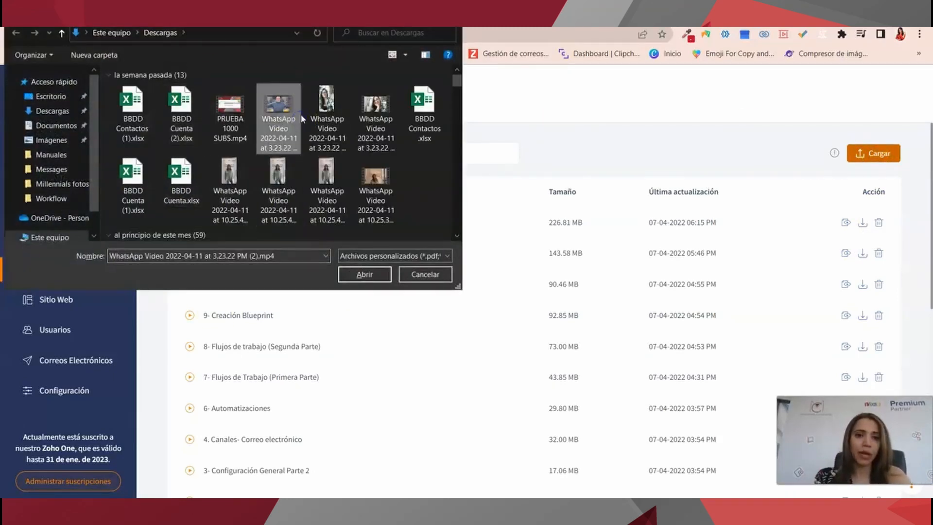
left_click(364, 275)
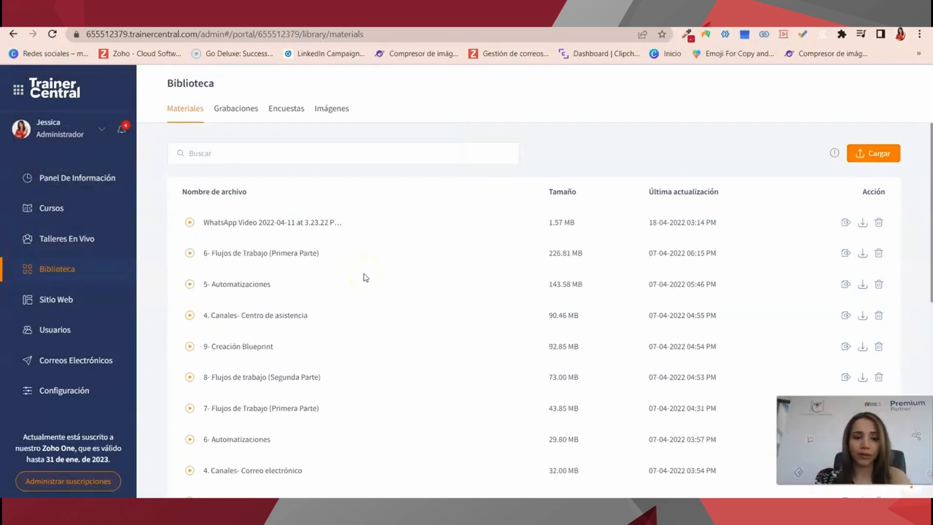
Open the academy's Sitio Web and preview its website template.
left_click(66, 306)
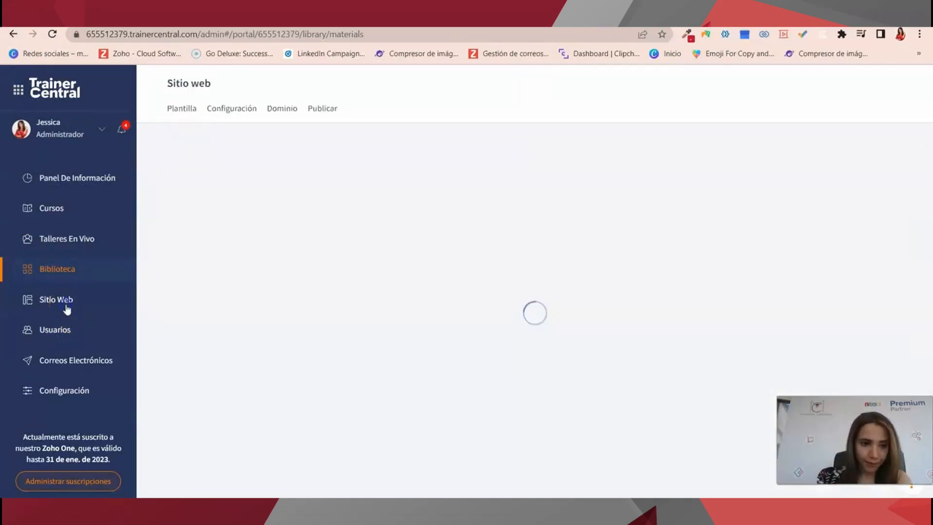
scroll(369, 249, "down", 3)
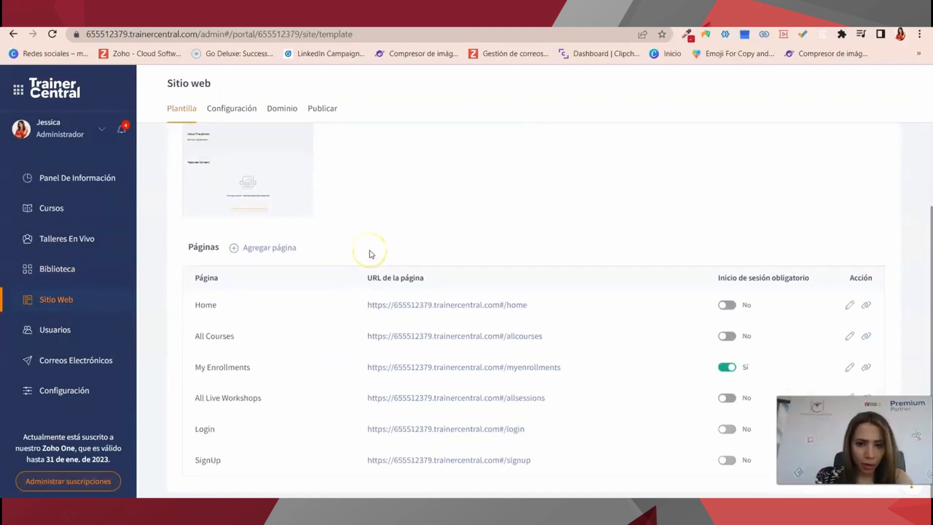
scroll(372, 254, "up", 3)
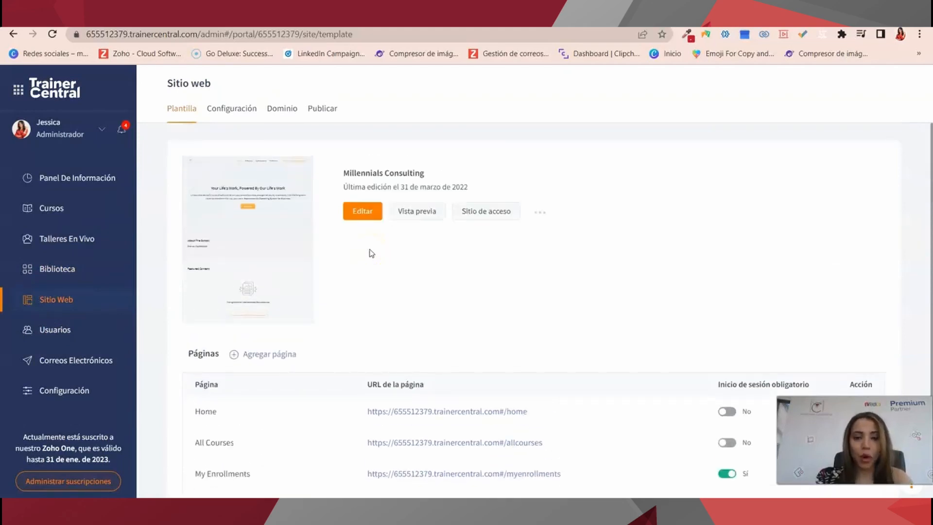
left_click(350, 210)
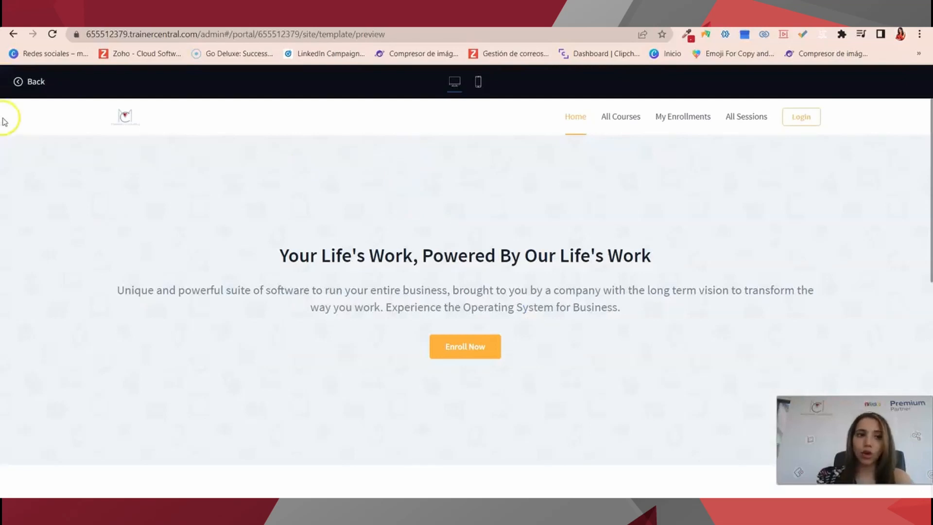
left_click(14, 35)
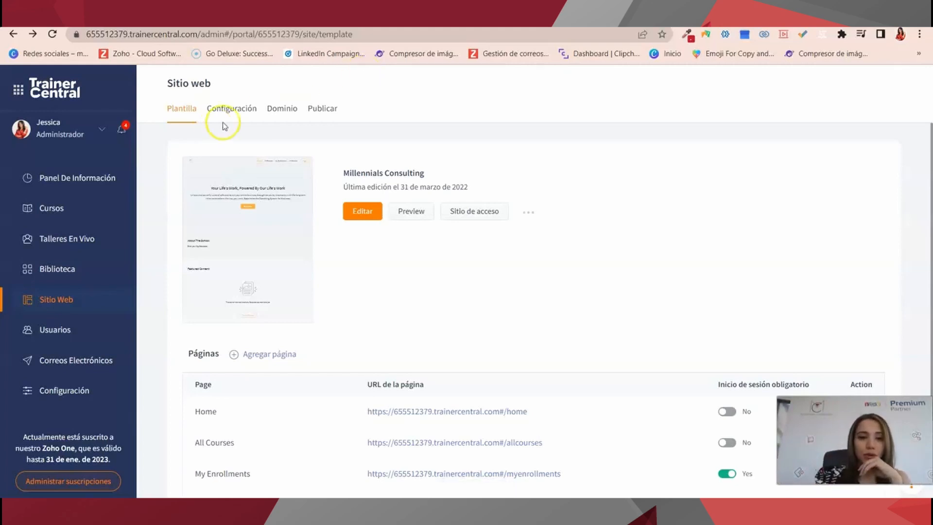
Review the website's Configuración, Dominio and Publicar tabs, then open Usuarios.
left_click(249, 111)
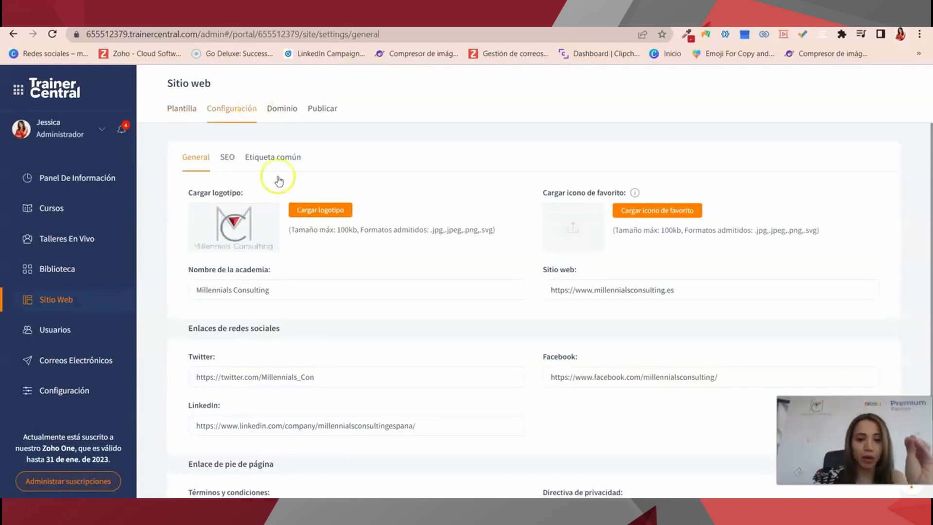
scroll(366, 370, "down", 2)
left_click(277, 116)
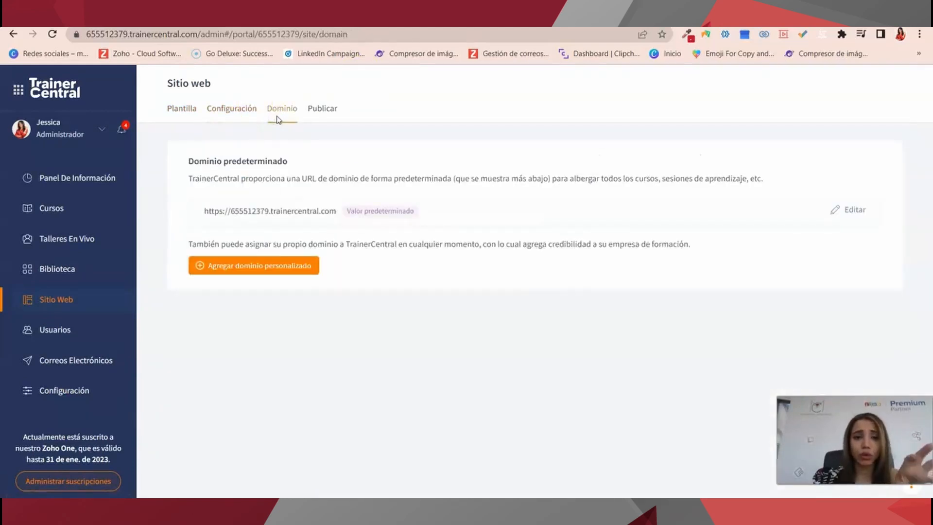
left_click(340, 112)
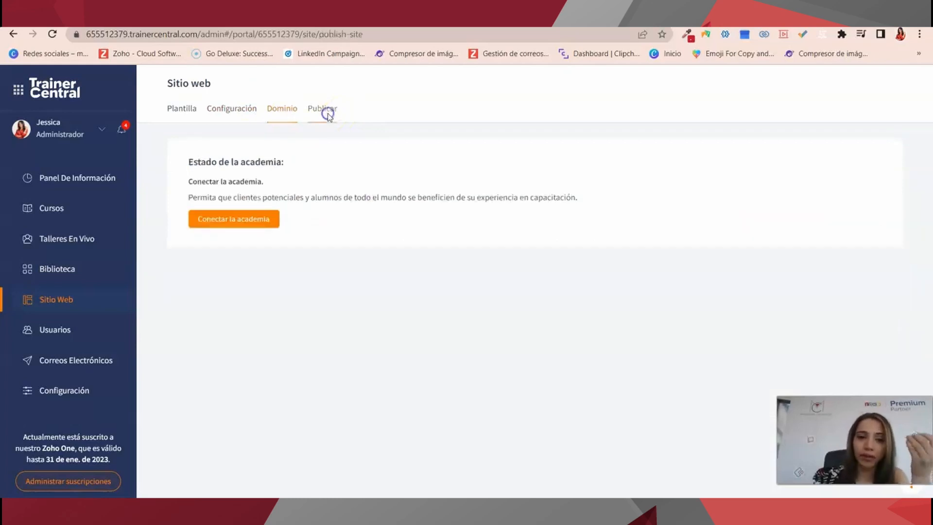
left_click(92, 334)
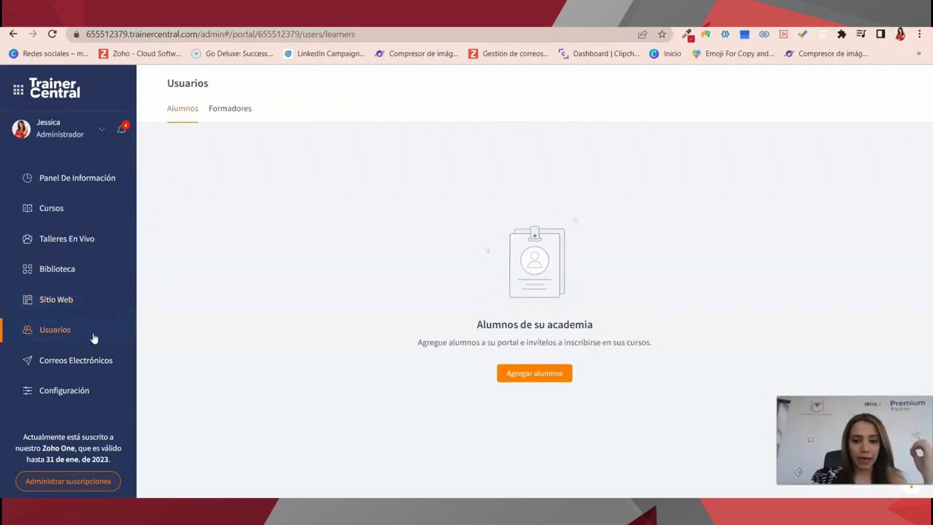
Check Formadores, the Agregar alumnos form and its Importar option, then open Correos Electrónicos.
left_click(243, 111)
left_click(199, 116)
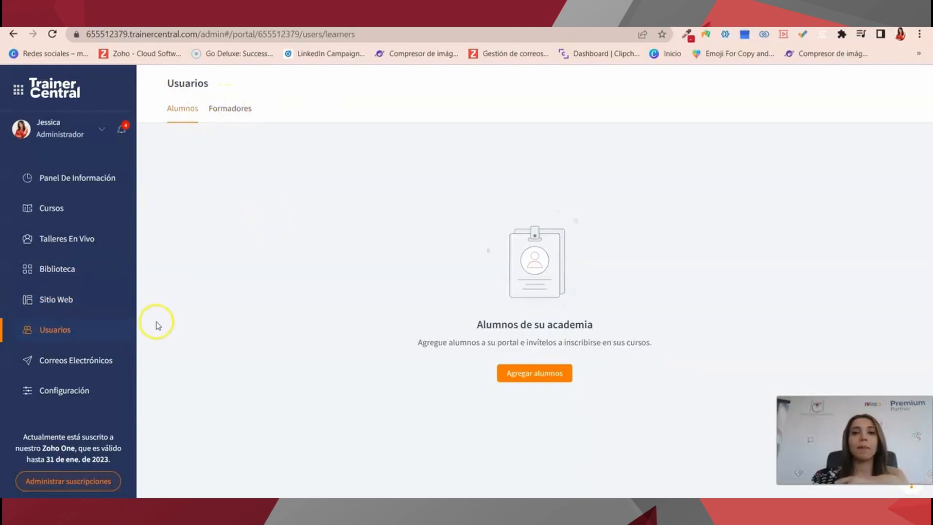
left_click(510, 375)
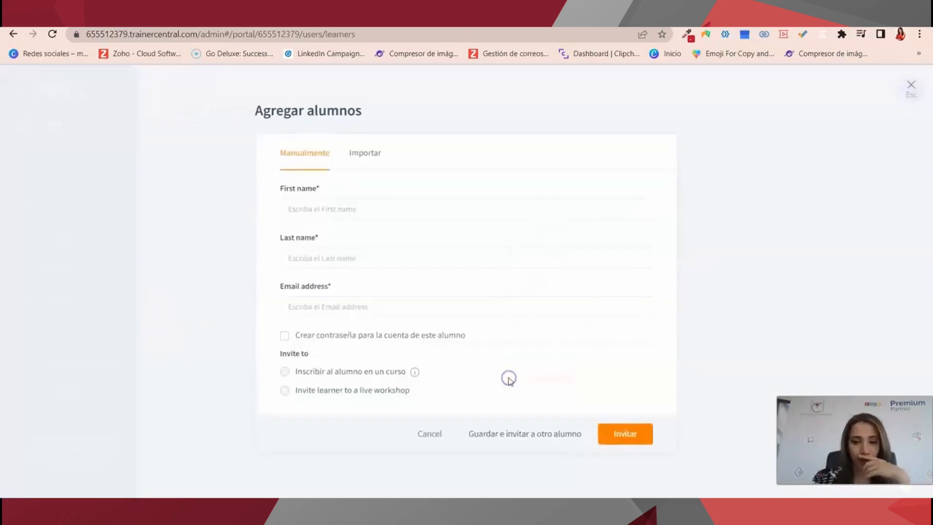
left_click(354, 210)
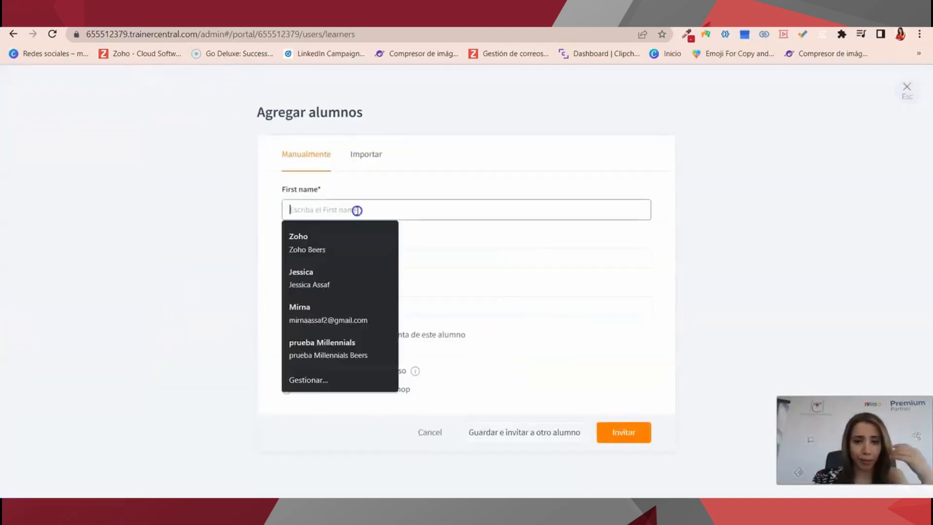
left_click(382, 149)
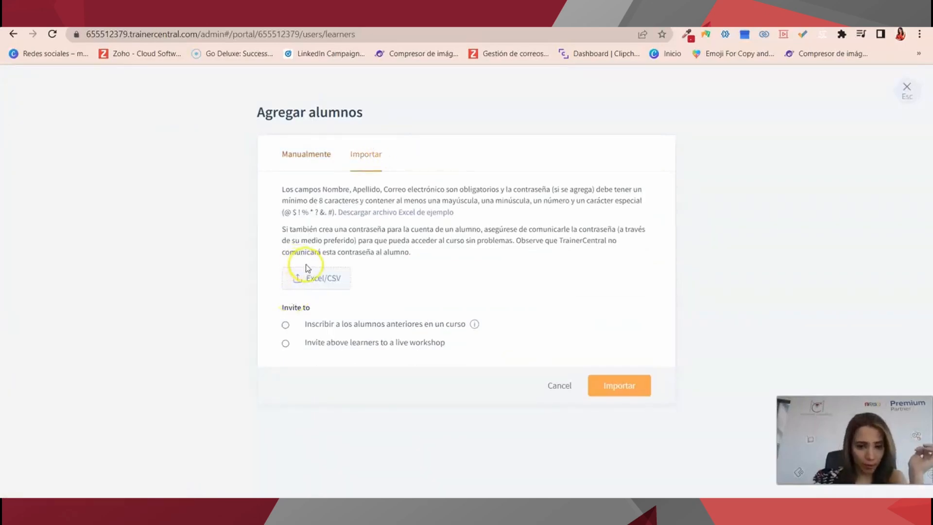
left_click(559, 386)
left_click(66, 364)
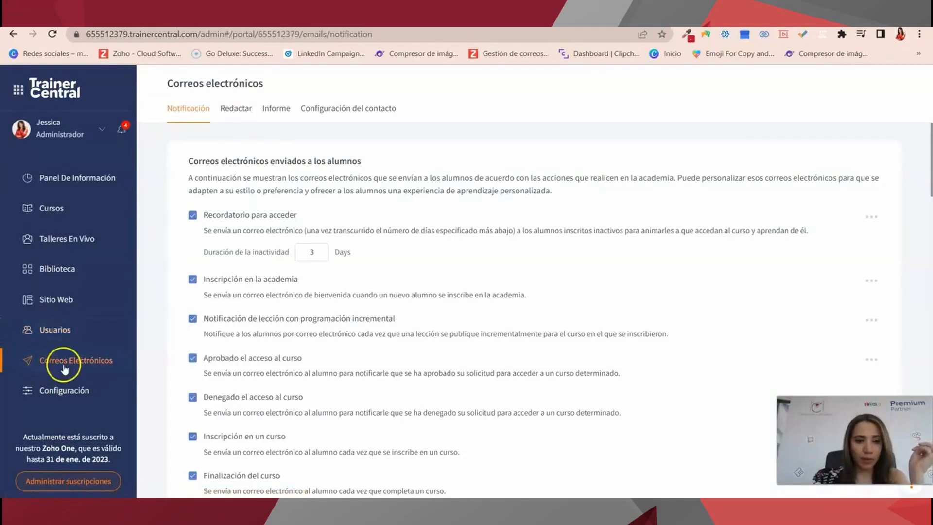
scroll(360, 372, "down", 4)
scroll(368, 363, "up", 4)
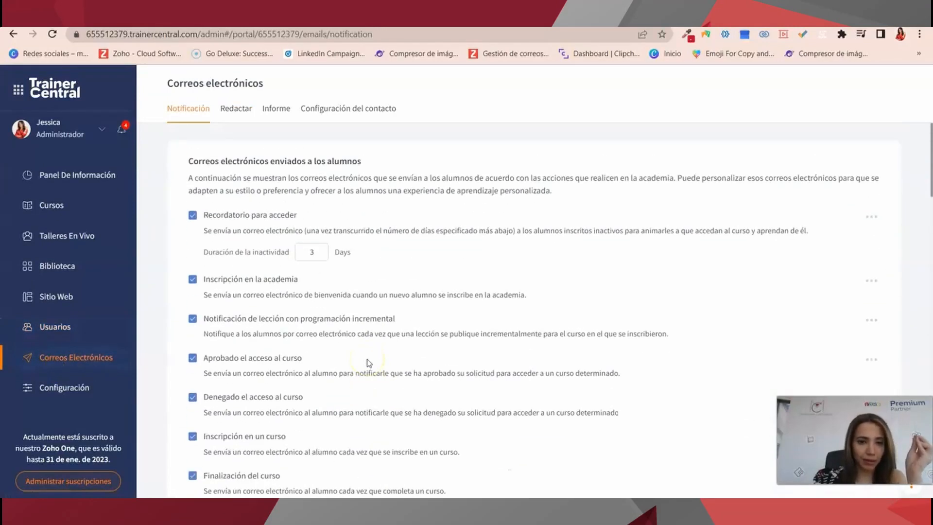
scroll(369, 360, "down", 3)
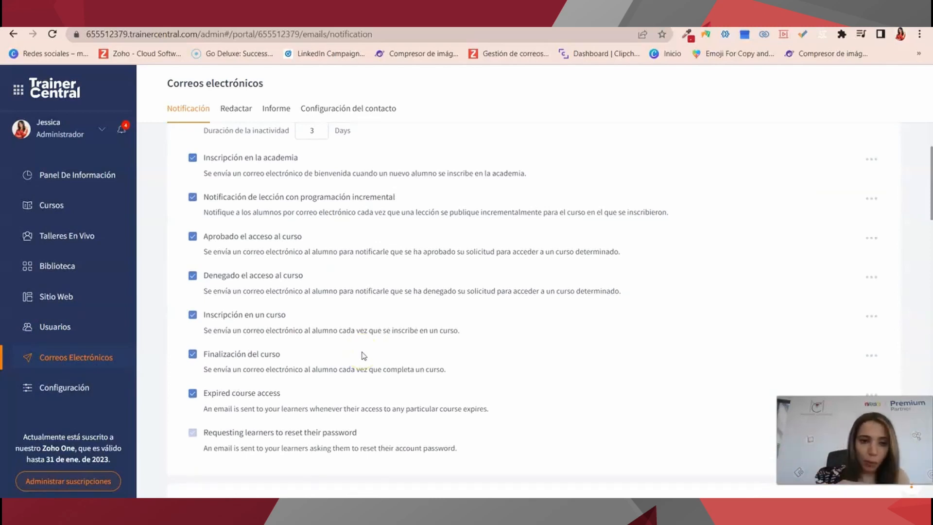
scroll(362, 356, "up", 4)
left_click(265, 214)
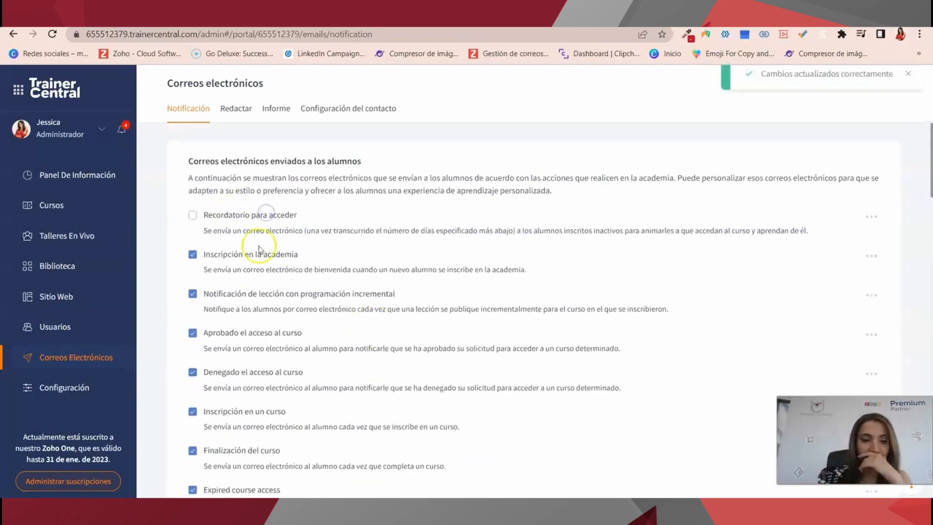
left_click(192, 215)
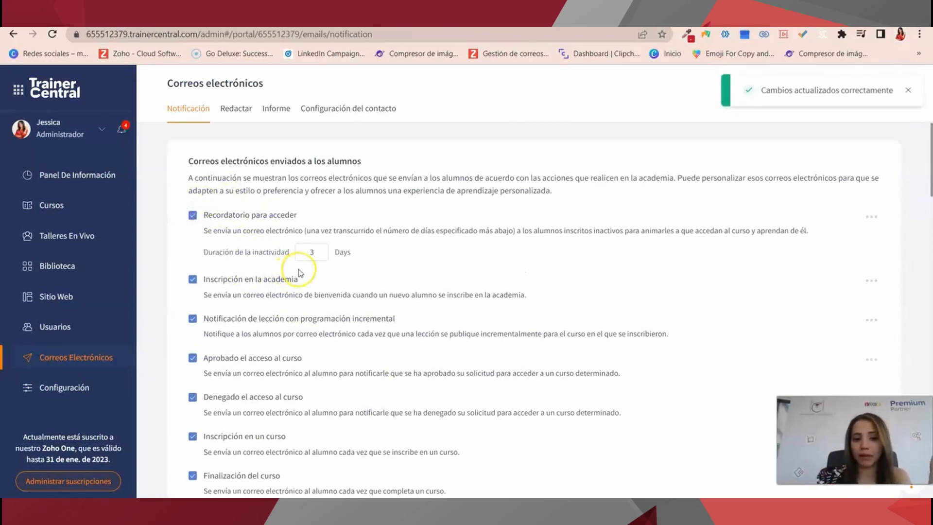
scroll(309, 323, "down", 1)
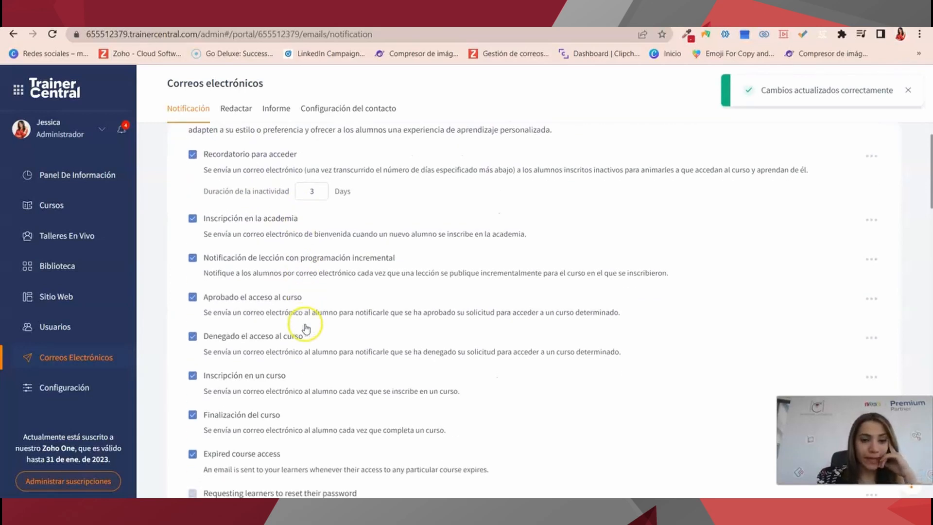
left_click_drag(238, 235, 564, 238)
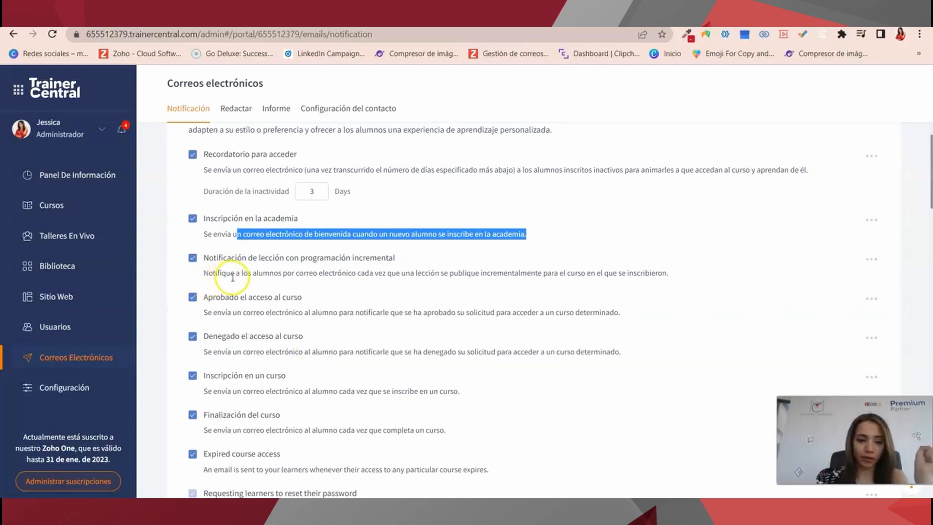
scroll(233, 409, "down", 4)
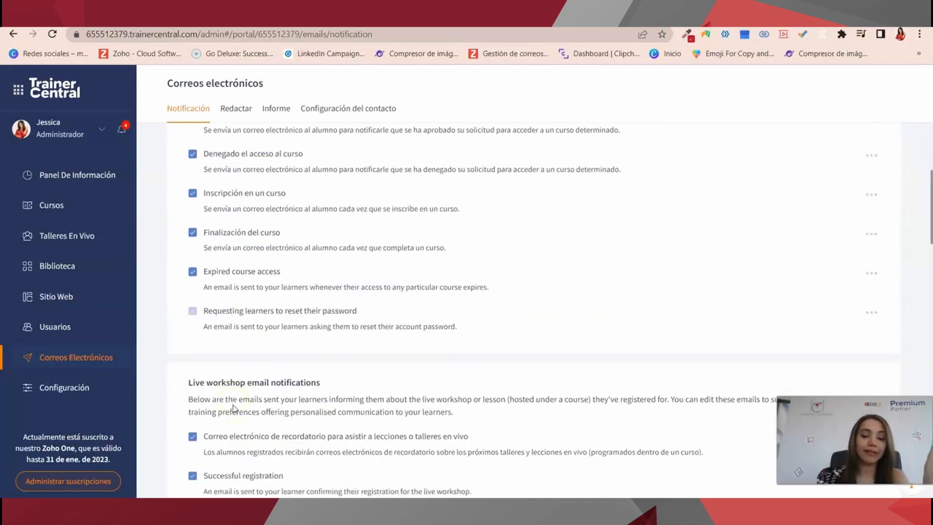
scroll(236, 411, "down", 3)
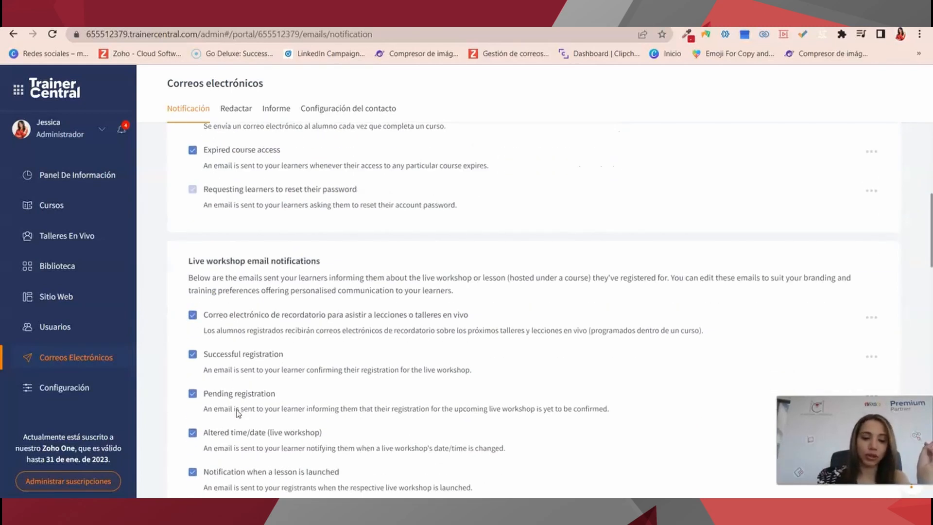
scroll(238, 411, "down", 3)
scroll(238, 410, "down", 2)
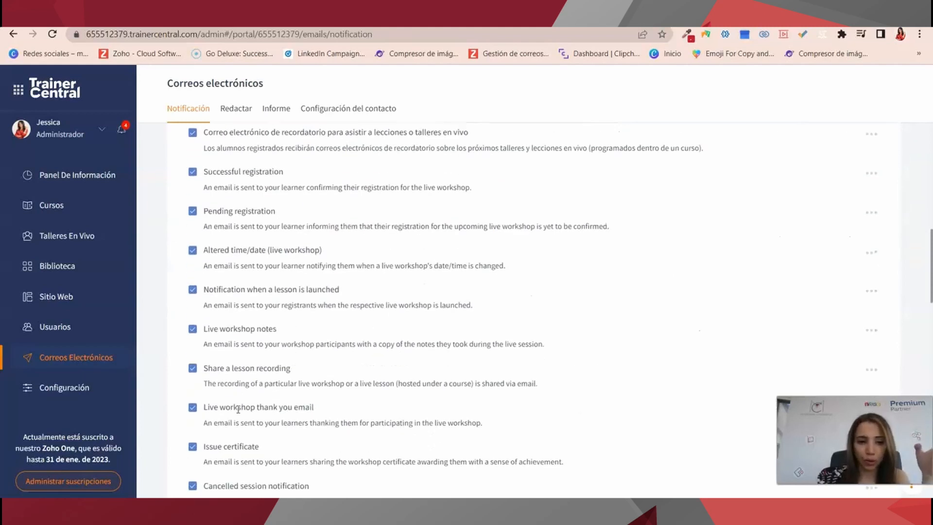
scroll(239, 407, "up", 2)
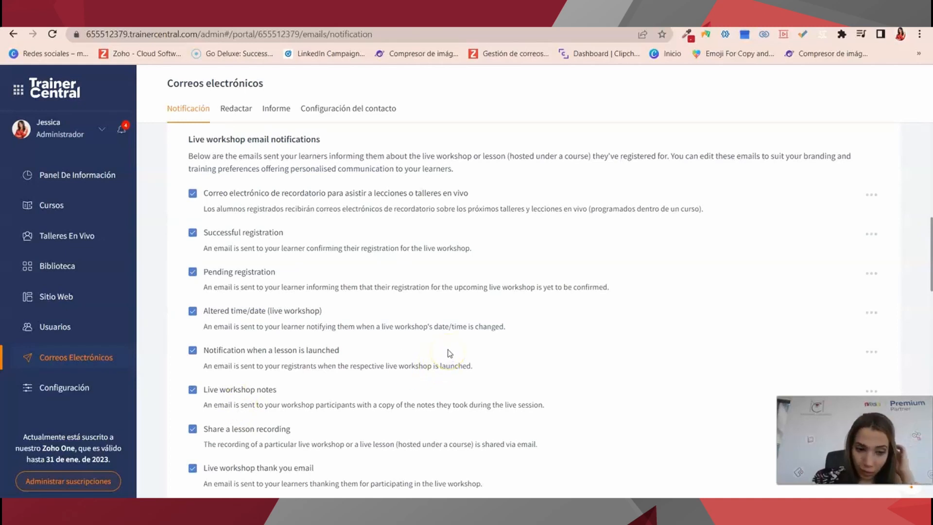
scroll(448, 359, "down", 4)
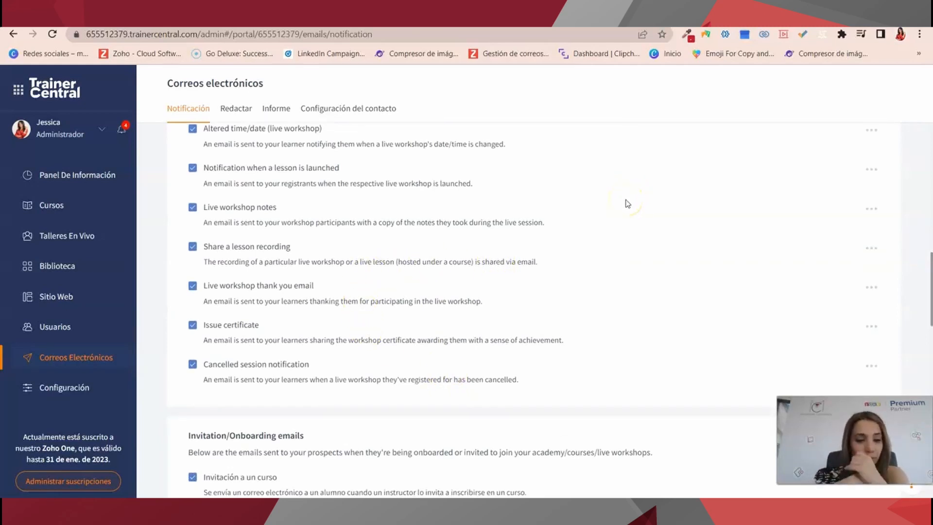
scroll(627, 204, "down", 10)
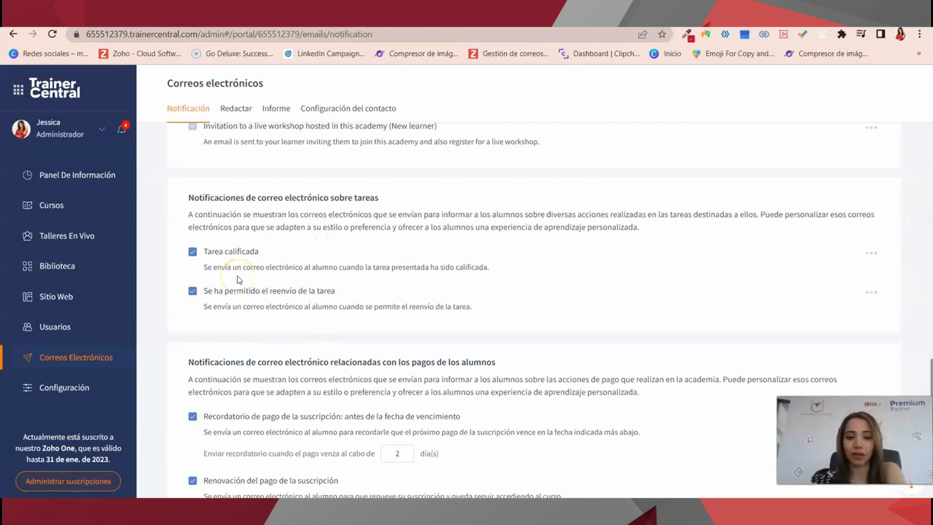
scroll(238, 280, "down", 3)
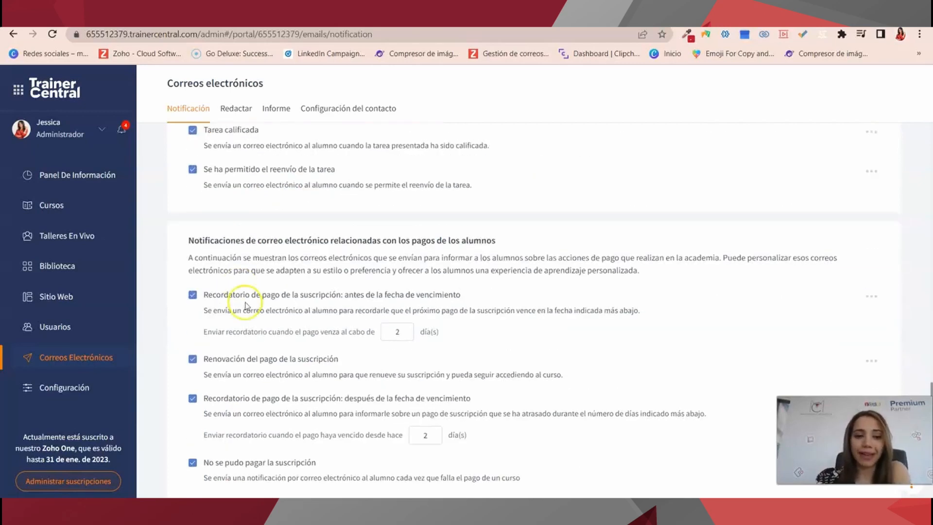
scroll(271, 246, "down", 5)
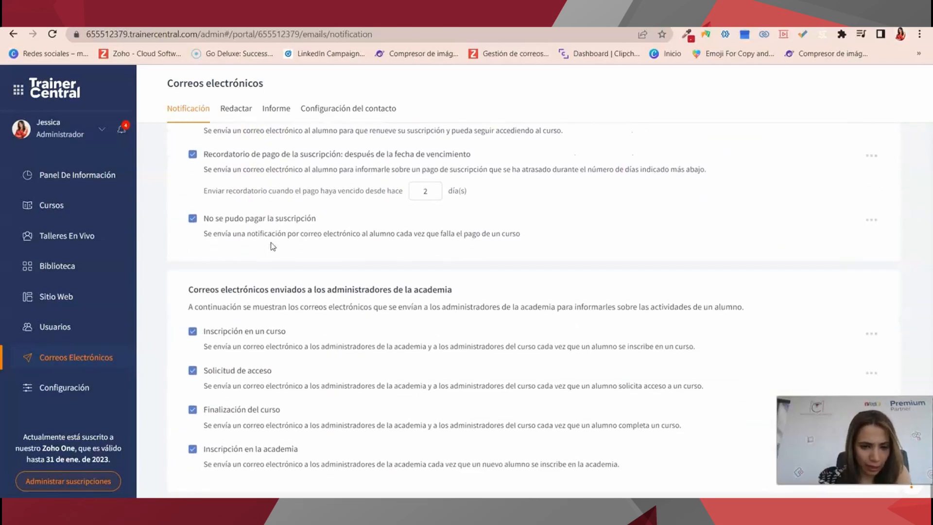
Check the Formadores and empty Alumnos tabs under Usuarios, then return to Talleres En Vivo.
left_click(68, 324)
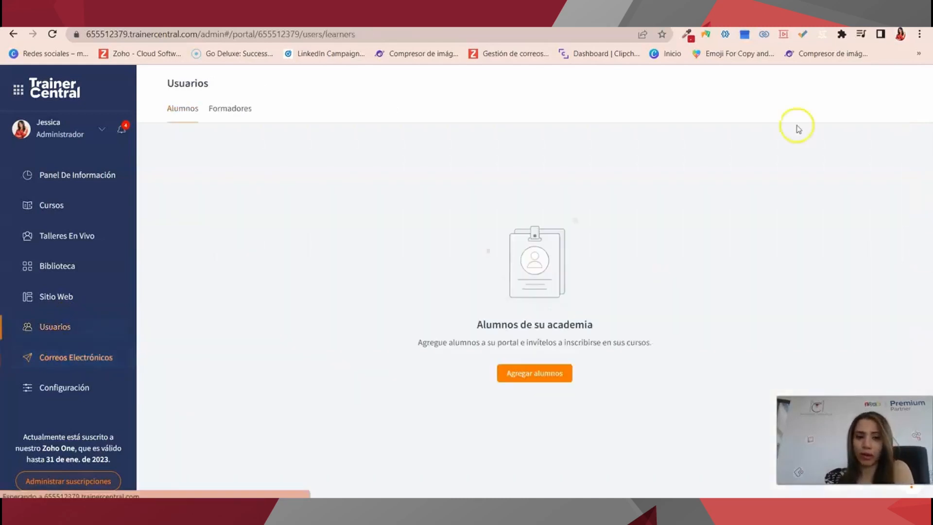
left_click(228, 108)
left_click(177, 110)
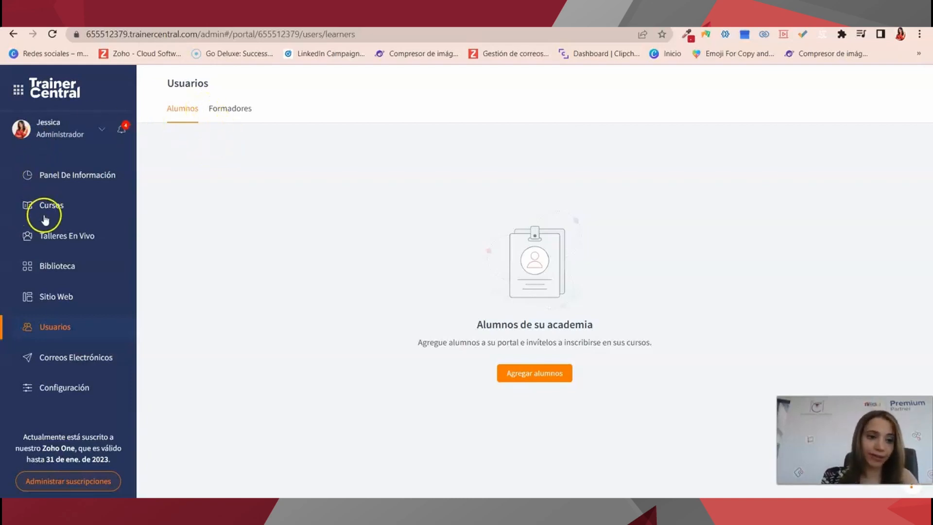
left_click(46, 244)
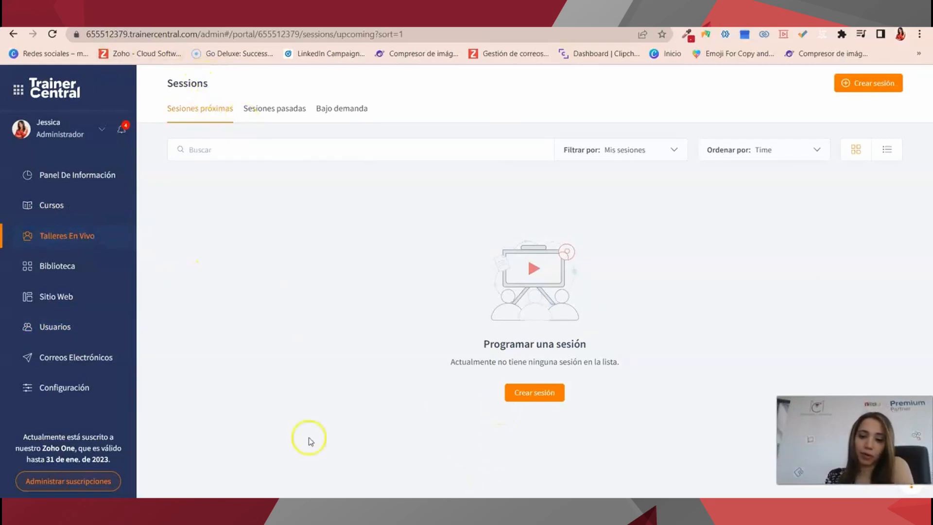
Filter sessions to Sesiones de la organización and display them as a list.
left_click(261, 151)
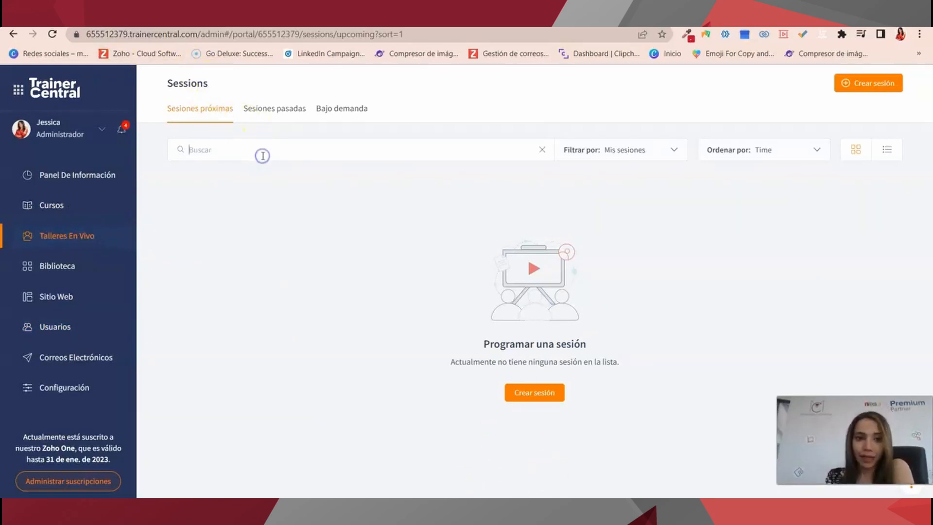
left_click(667, 150)
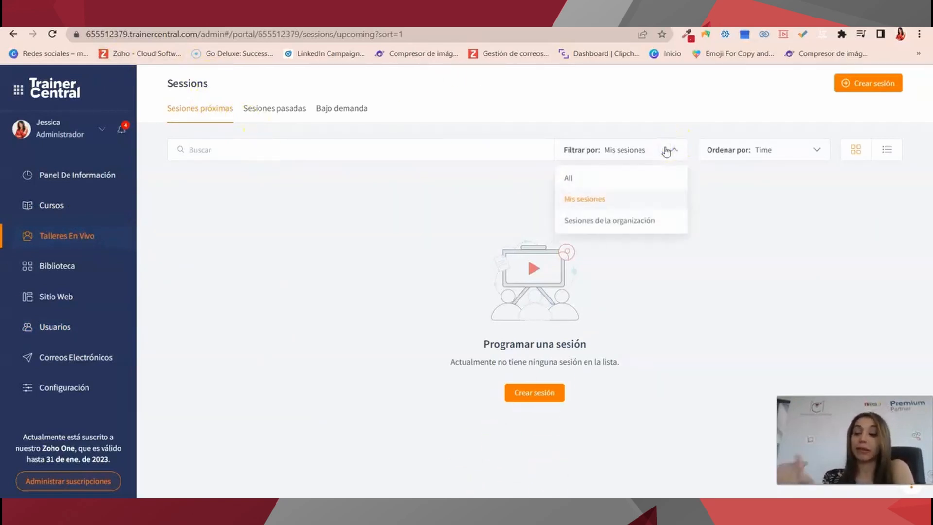
left_click(607, 226)
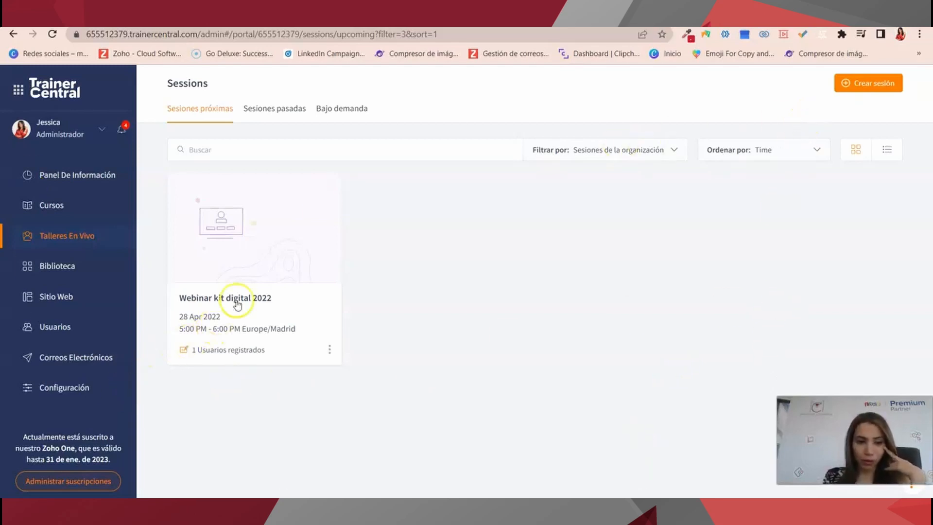
left_click(767, 152)
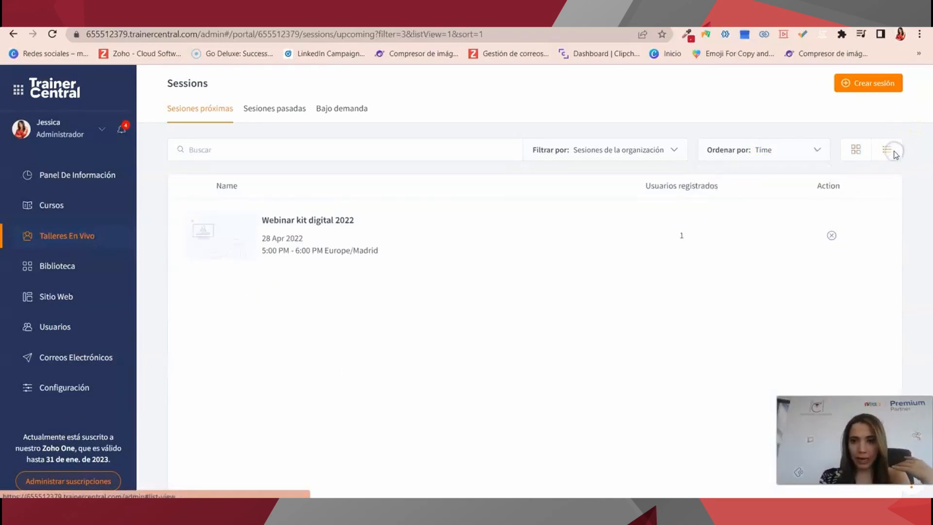
left_click(857, 150)
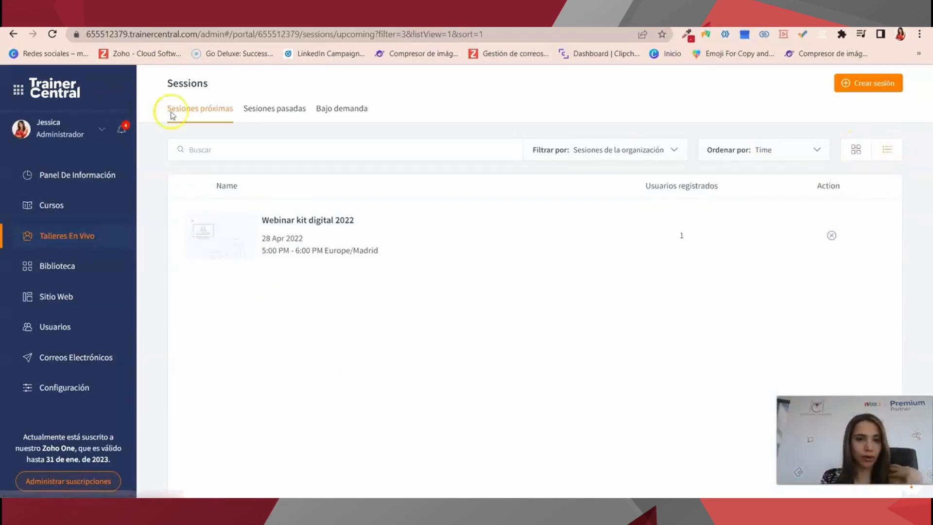
Show Sesiones pasadas and open the details of 'La tormenta perfecta'.
left_click(265, 108)
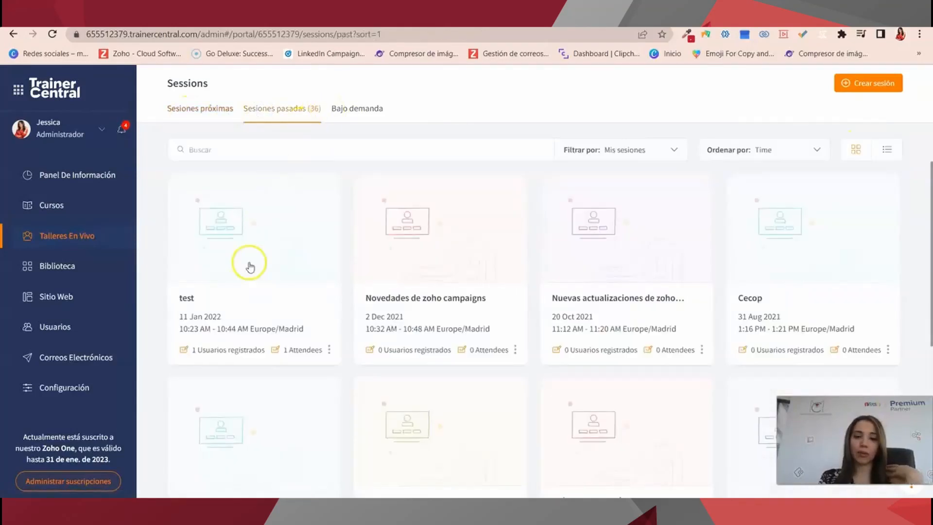
scroll(250, 265, "down", 10)
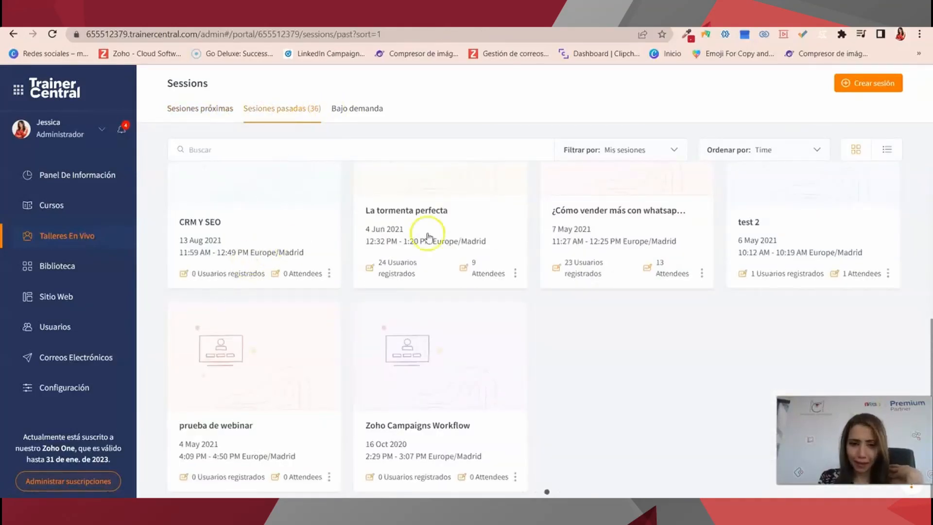
left_click(398, 267)
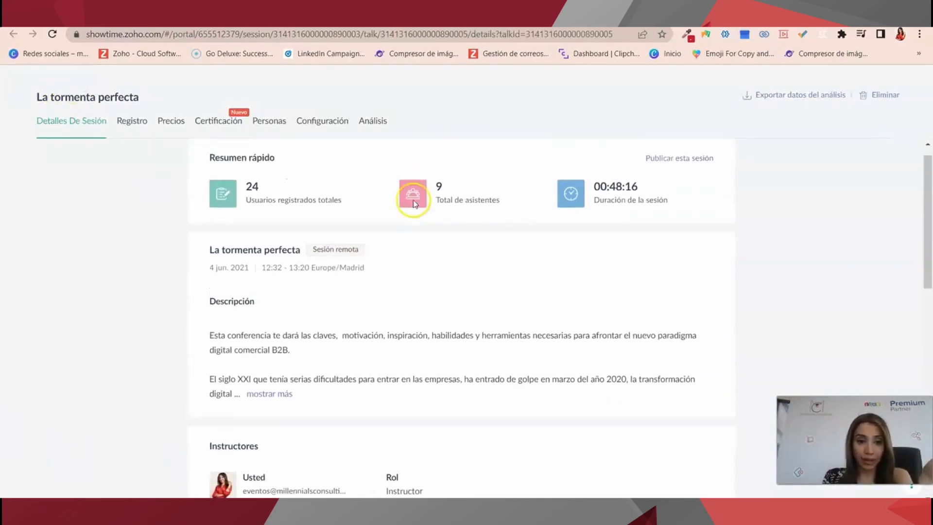
Scroll through 'La tormenta perfecta' details down to its Grabación section.
scroll(421, 202, "down", 6)
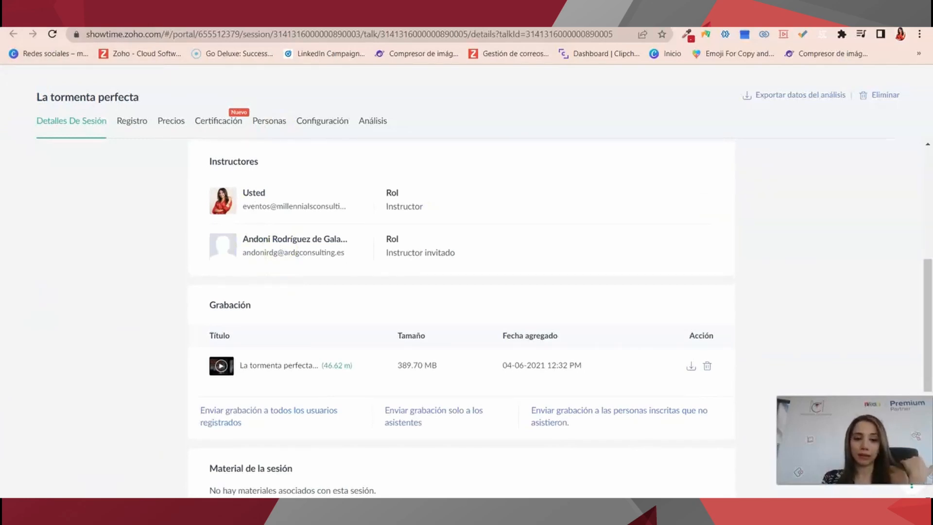
scroll(137, 448, "up", 5)
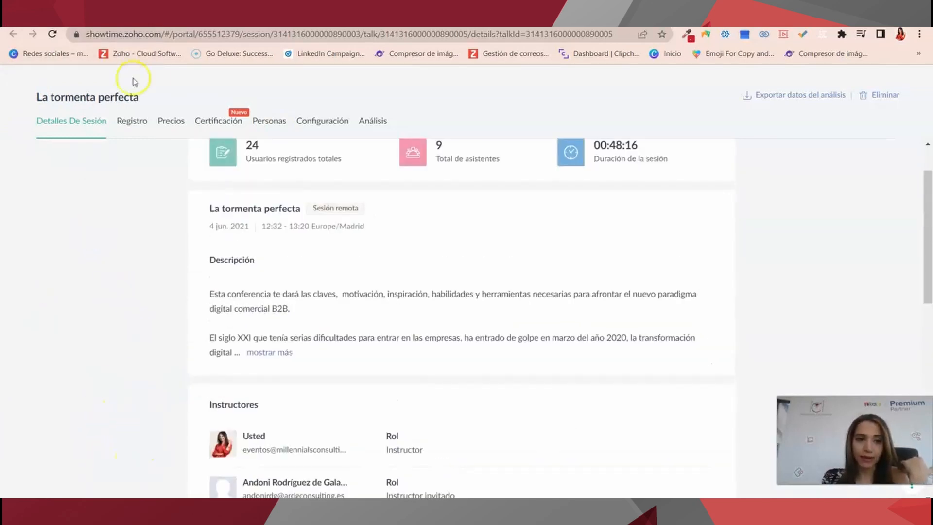
scroll(170, 413, "down", 6)
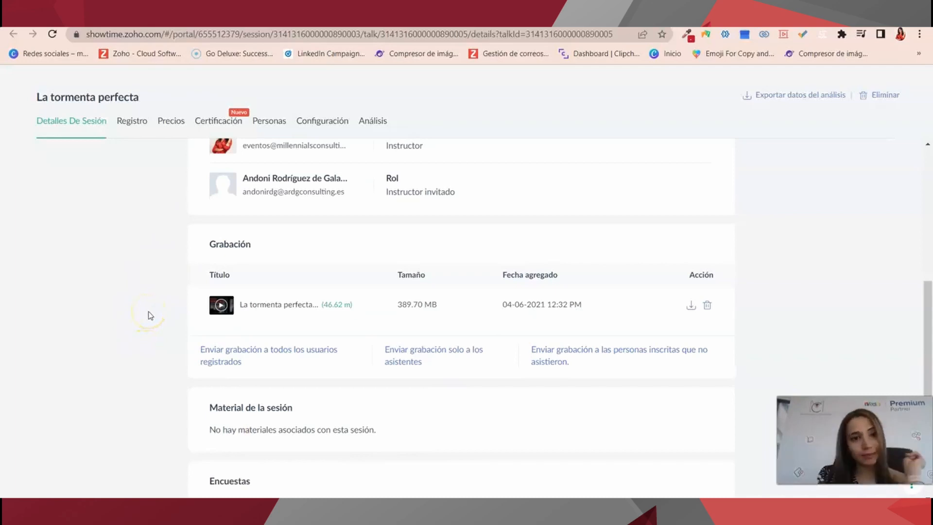
Review the Registro settings of 'La tormenta perfecta', then view its Análisis overview.
left_click(136, 122)
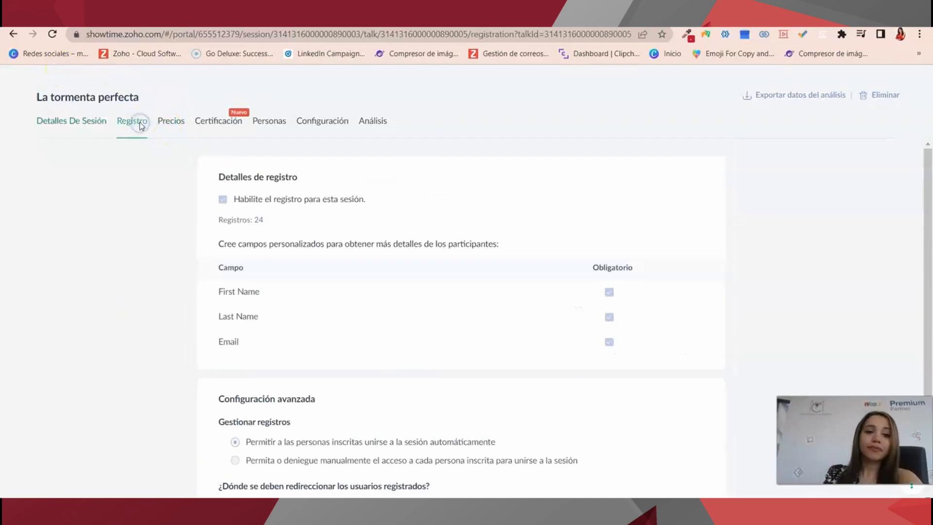
scroll(269, 305, "down", 2)
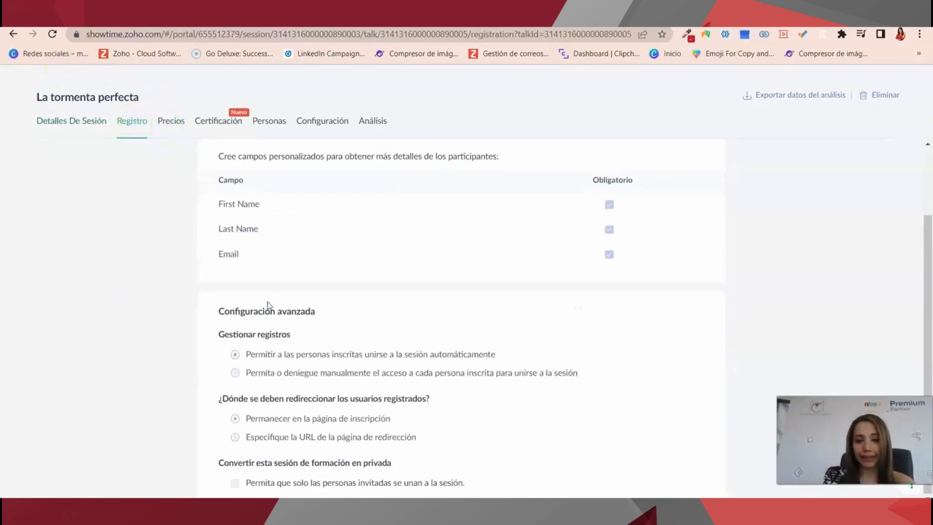
scroll(200, 396, "up", 2)
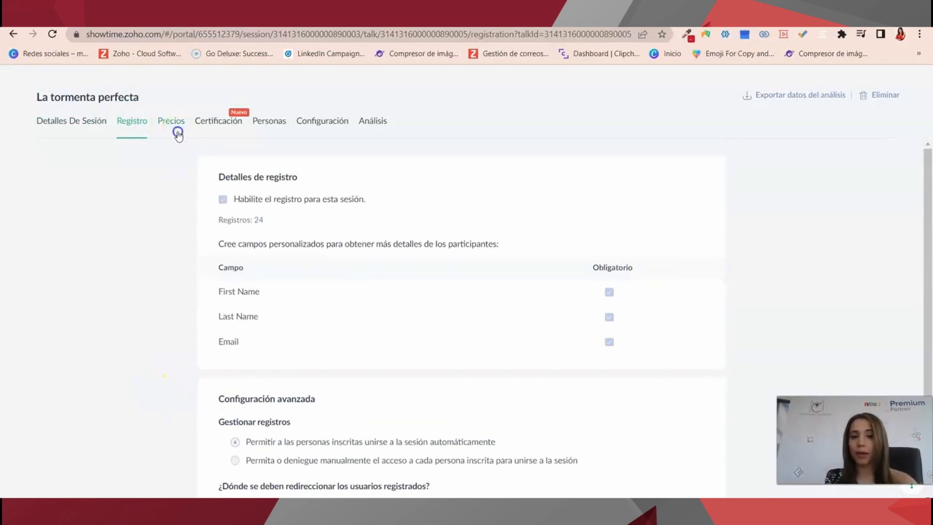
left_click_drag(178, 136, 320, 146)
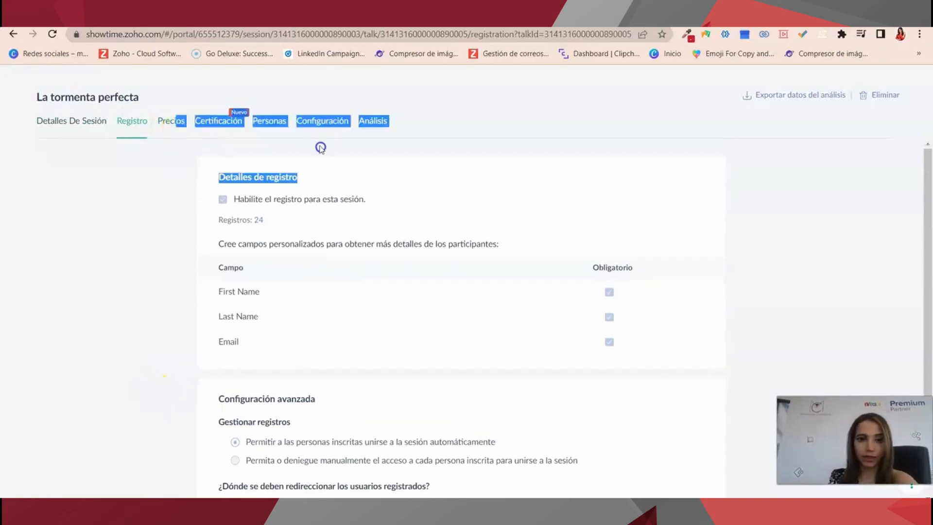
left_click(311, 171)
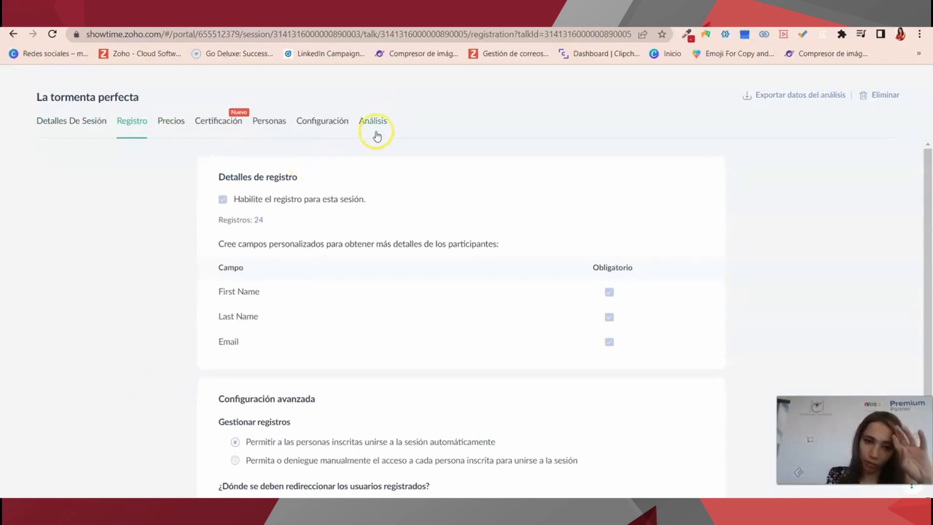
left_click(366, 119)
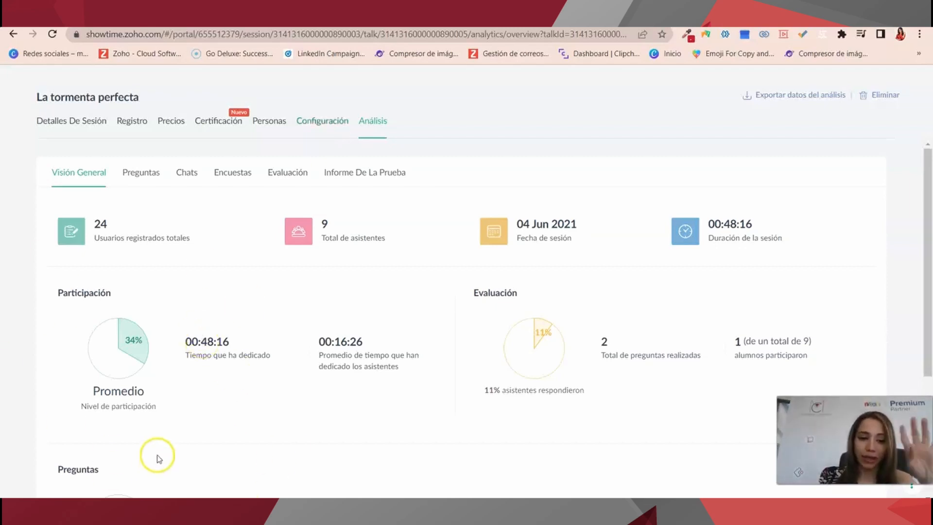
Review the Preguntas and Chats reports for La tormenta perfecta in ShowTime.
scroll(398, 440, "down", 2)
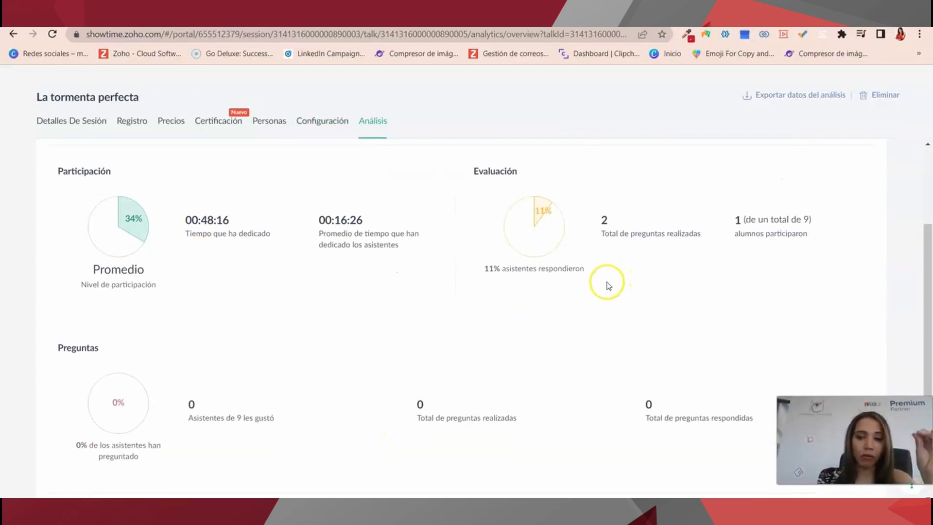
scroll(609, 285, "down", 1)
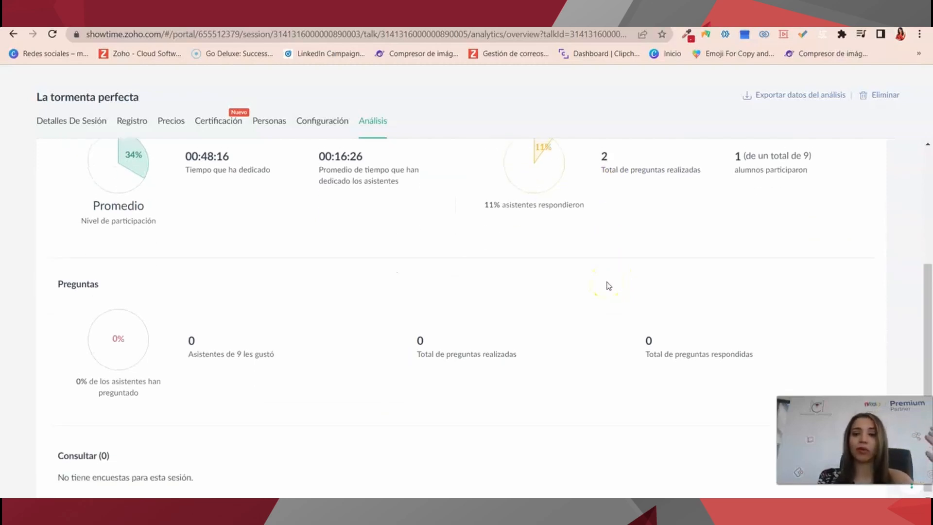
scroll(607, 285, "up", 1)
scroll(606, 286, "down", 1)
scroll(607, 286, "up", 3)
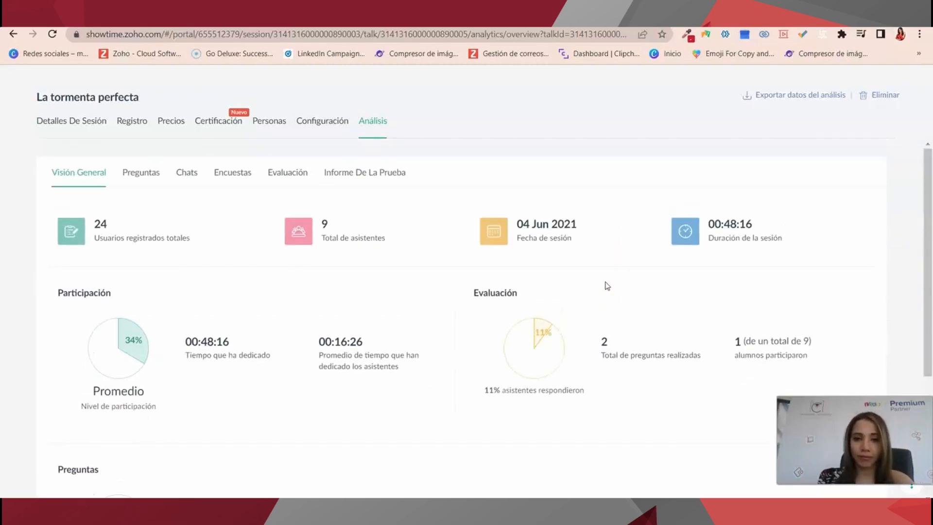
left_click(137, 183)
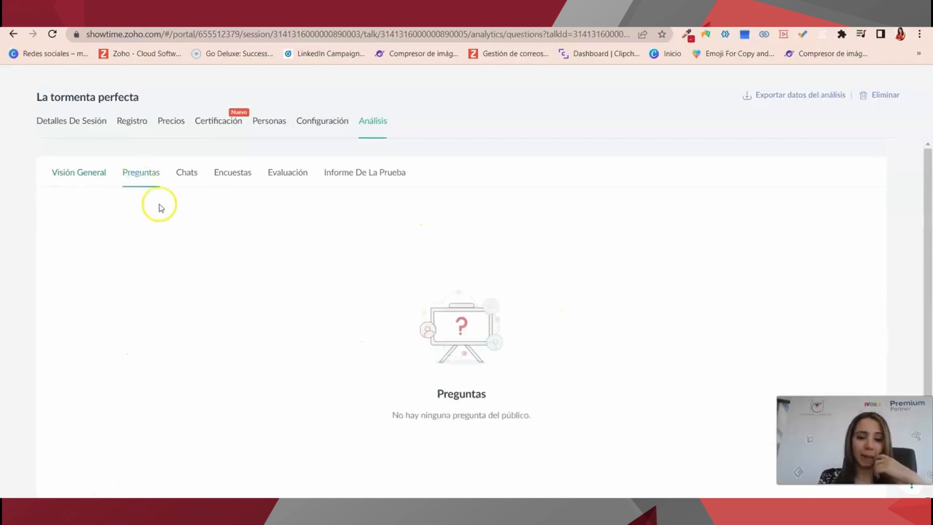
left_click(186, 173)
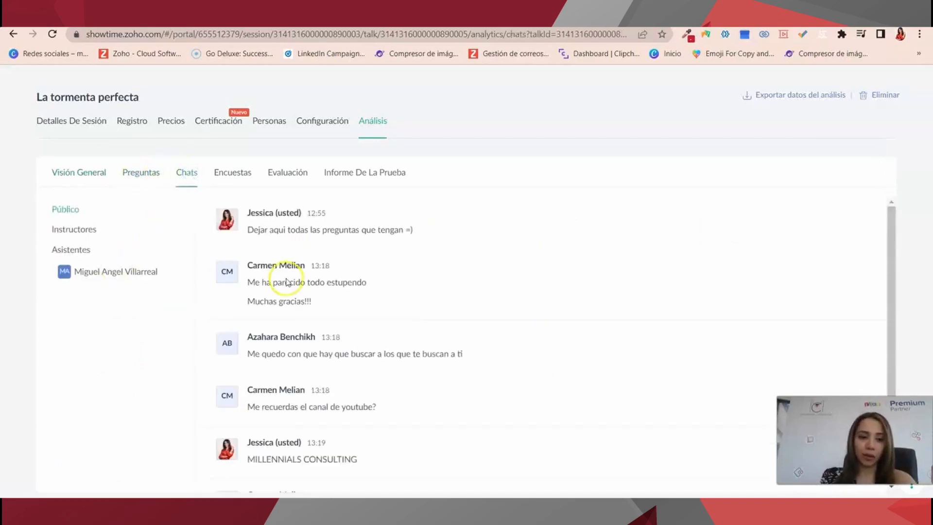
Check the poll and evaluation results, then return to the TrainerCentral past sessions list.
scroll(288, 279, "down", 2)
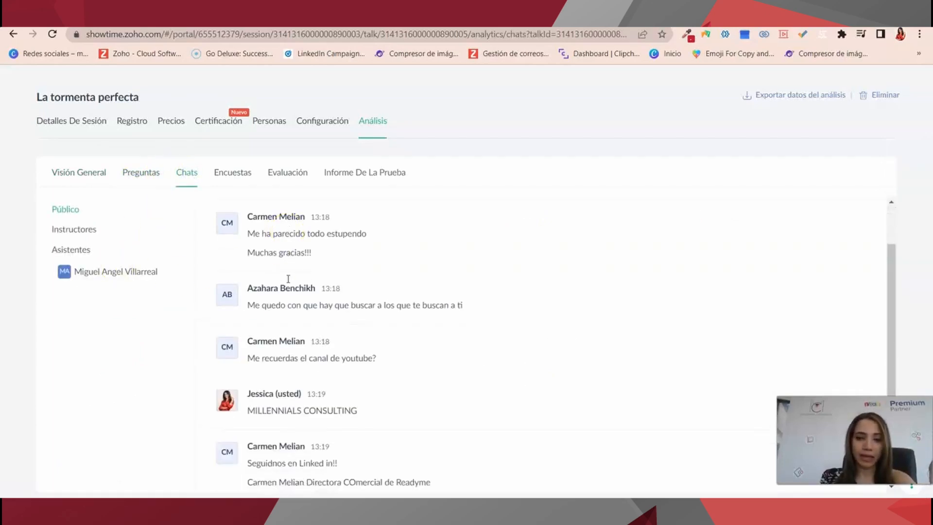
left_click(243, 183)
left_click(292, 182)
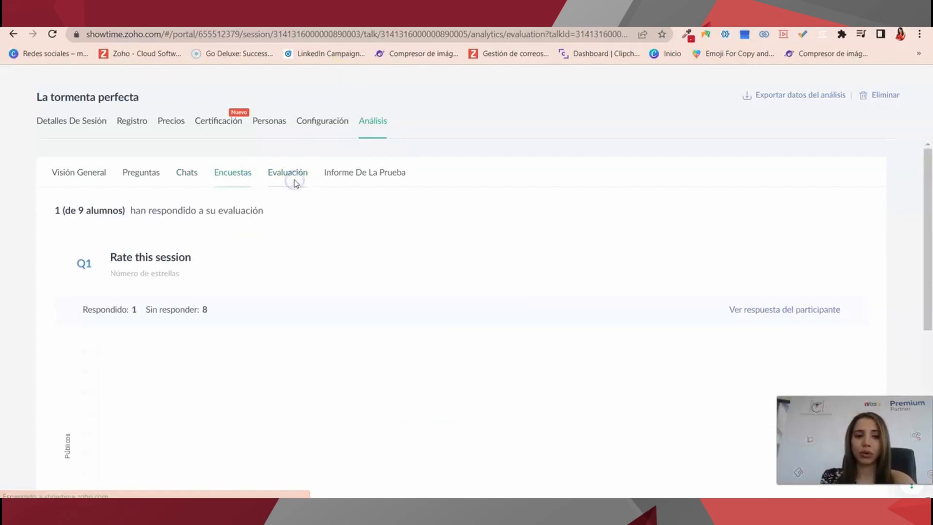
scroll(165, 367, "down", 6)
scroll(175, 360, "up", 6)
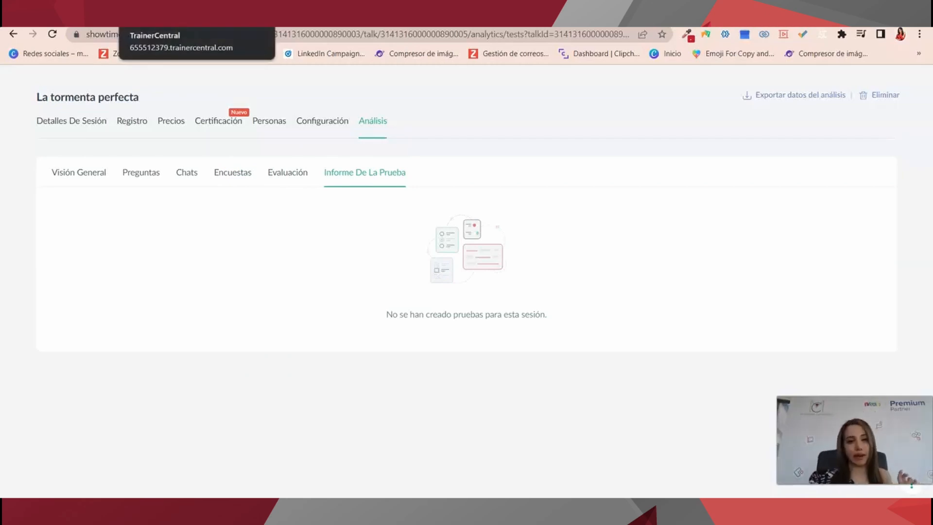
left_click(167, 19)
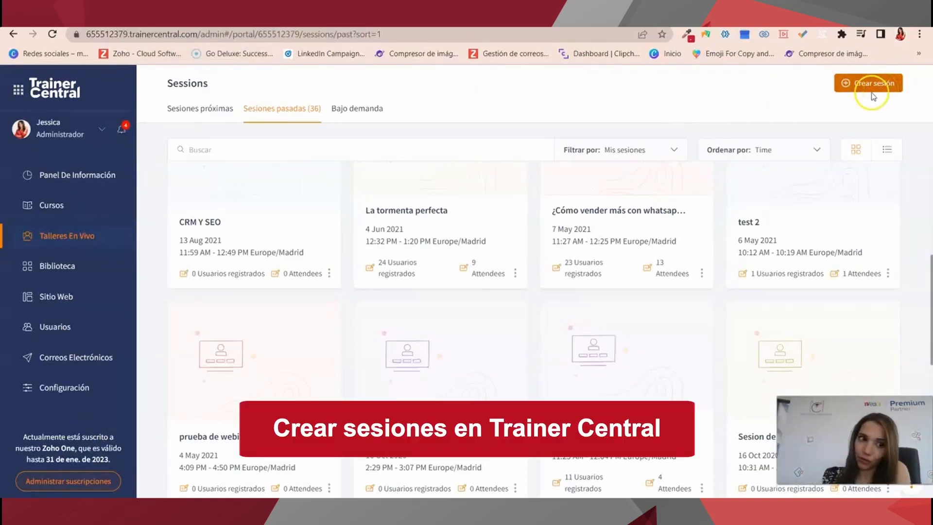
Open a blank Crear sesión form for a new live session.
left_click(887, 90)
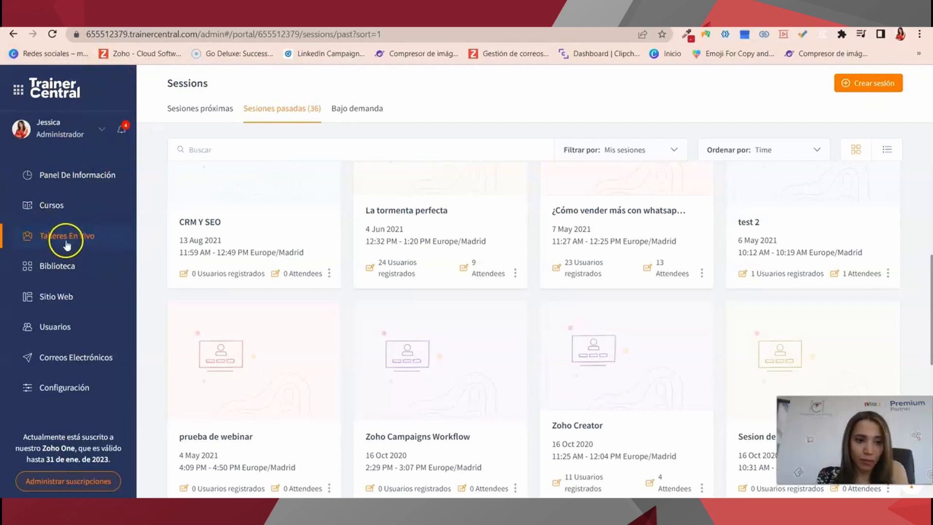
left_click(872, 80)
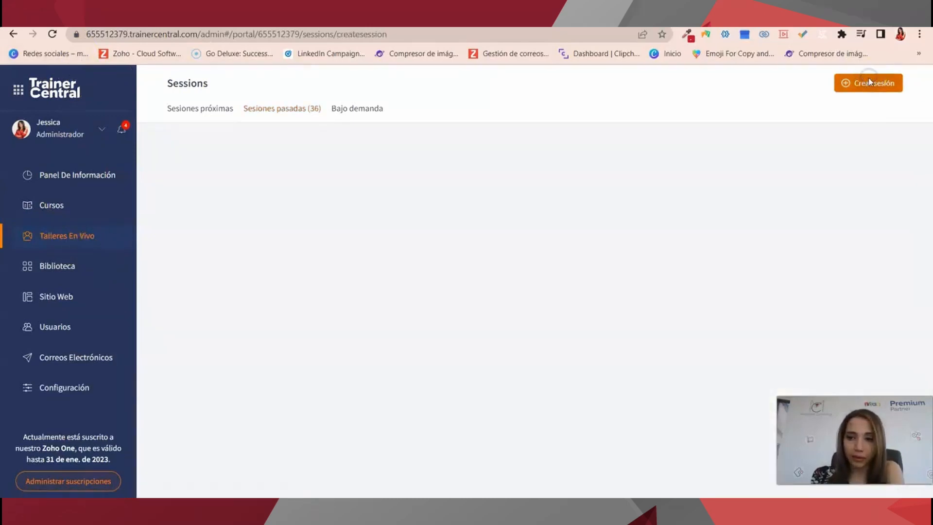
scroll(397, 135, "up", 4)
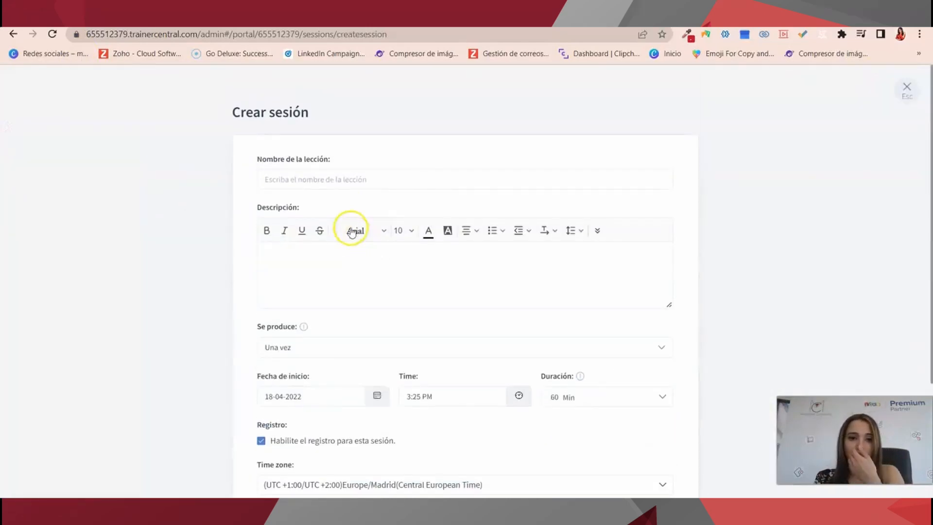
Name the lesson 'fORMACION DE TRAINER' with the bulleted description 'HOLA ES UNA PRUEBA'.
left_click(328, 180)
type("tEST")
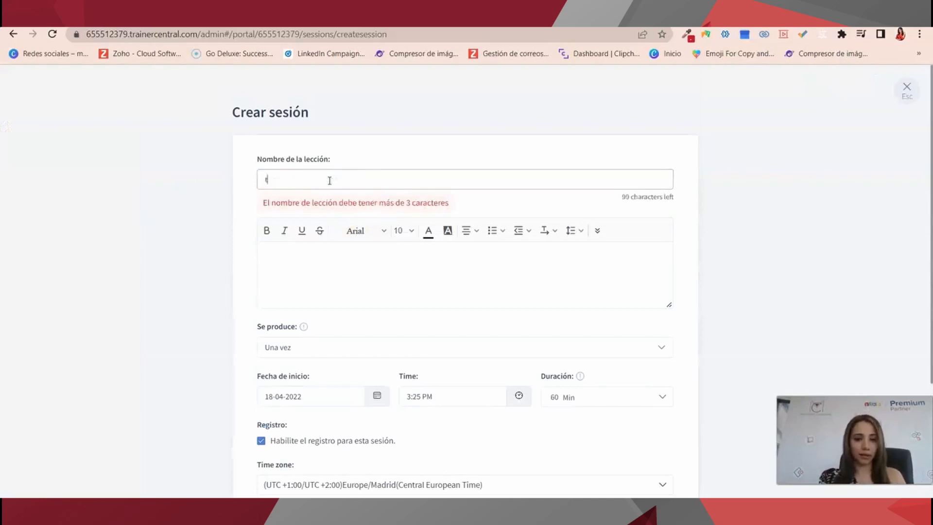
key("BackSpace")
key("BackSpace")
key("BackSpace")
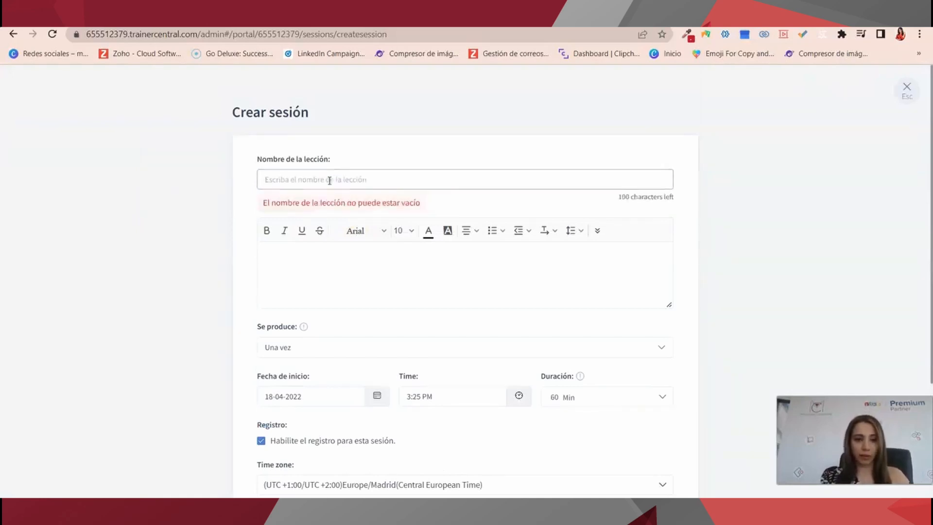
type("fORMACION DE TRA")
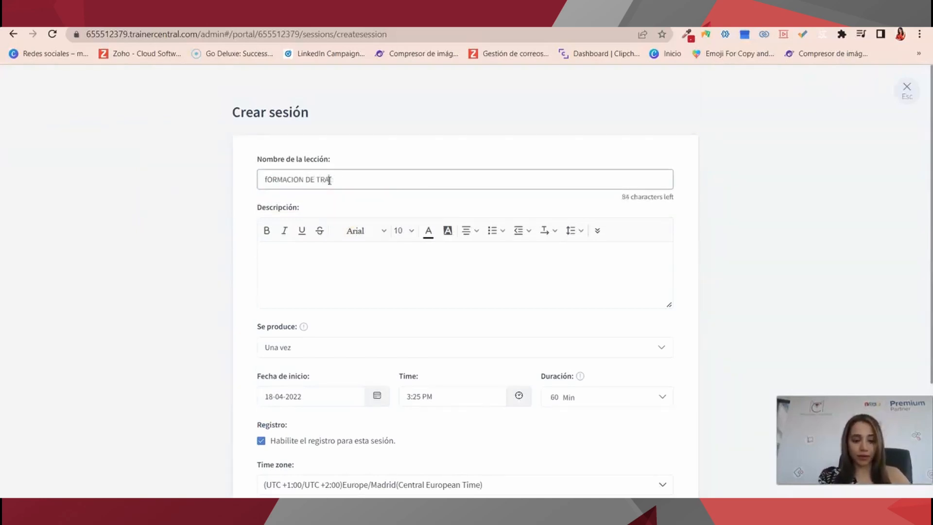
type("INER")
left_click(310, 278)
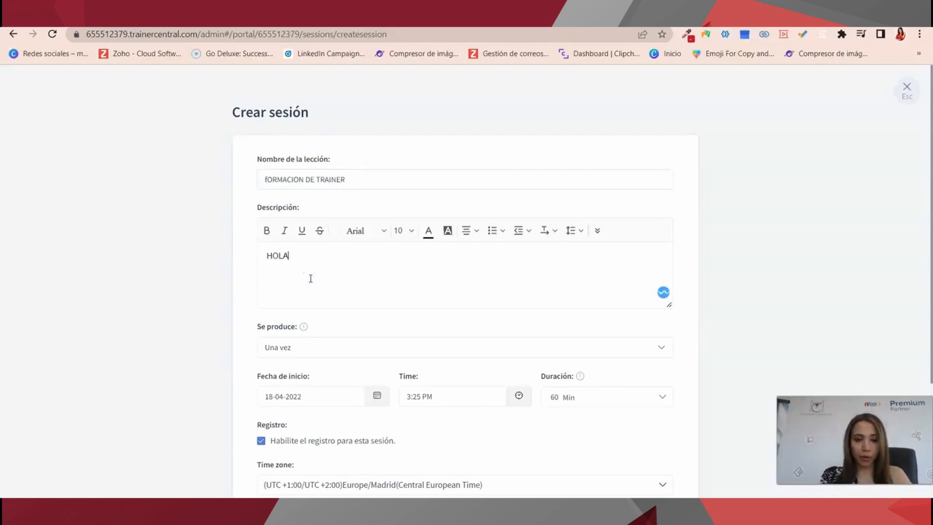
type("HOLA ES UNA PRUEBA")
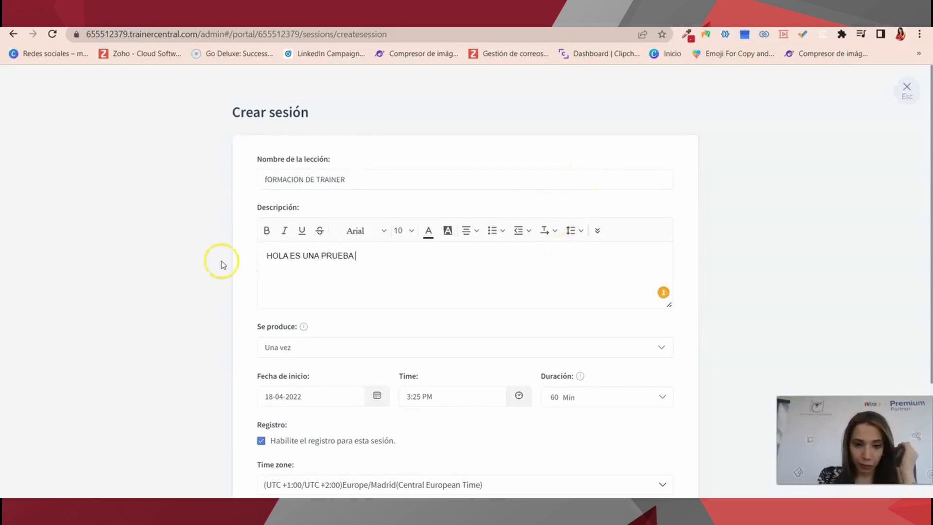
scroll(361, 297, "down", 3)
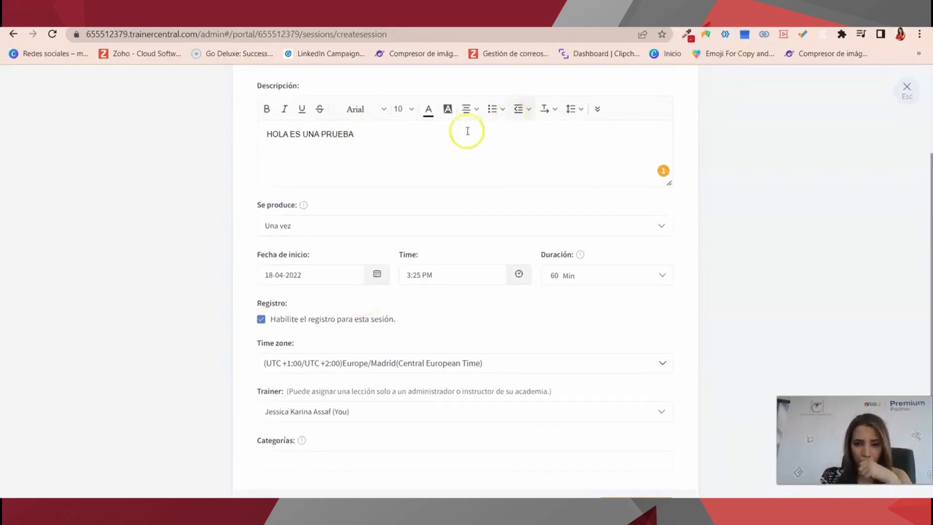
left_click(503, 109)
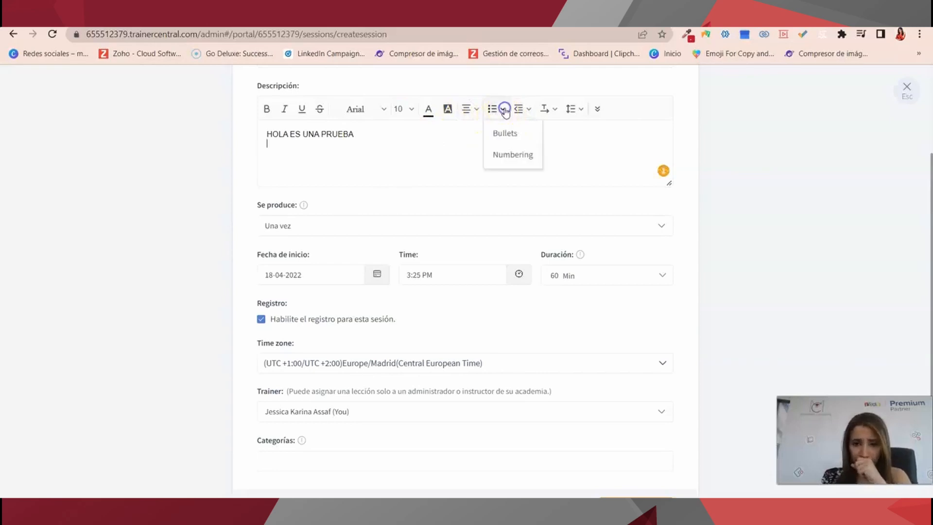
left_click(504, 139)
Set the session to occur once, starting on 19-04-2022.
left_click(307, 227)
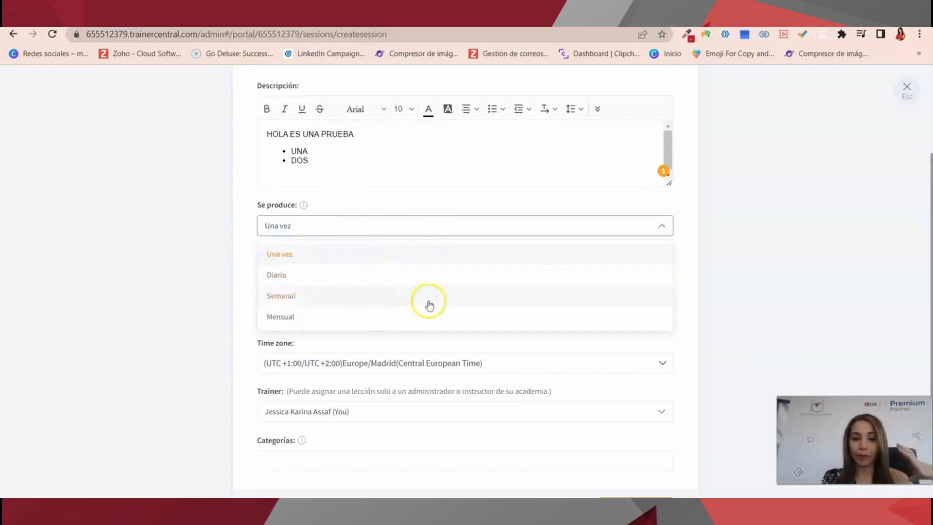
left_click(415, 316)
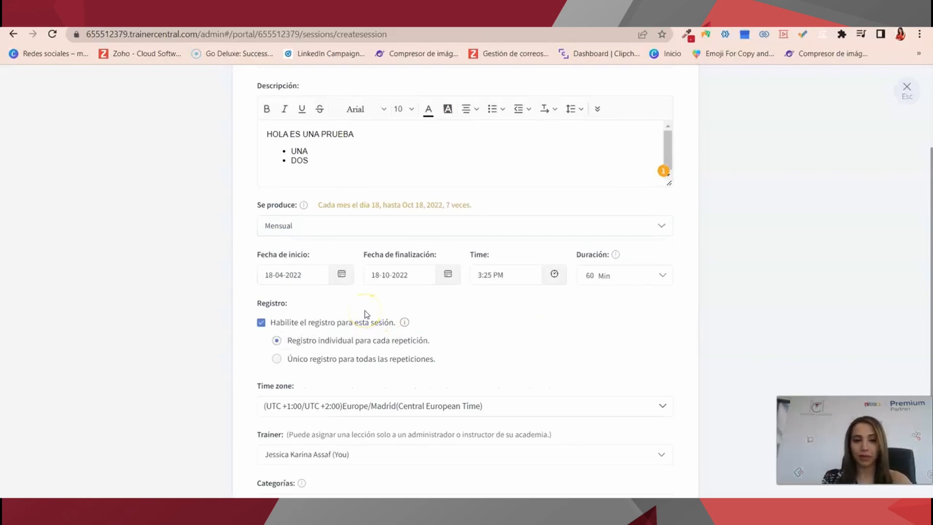
left_click(356, 234)
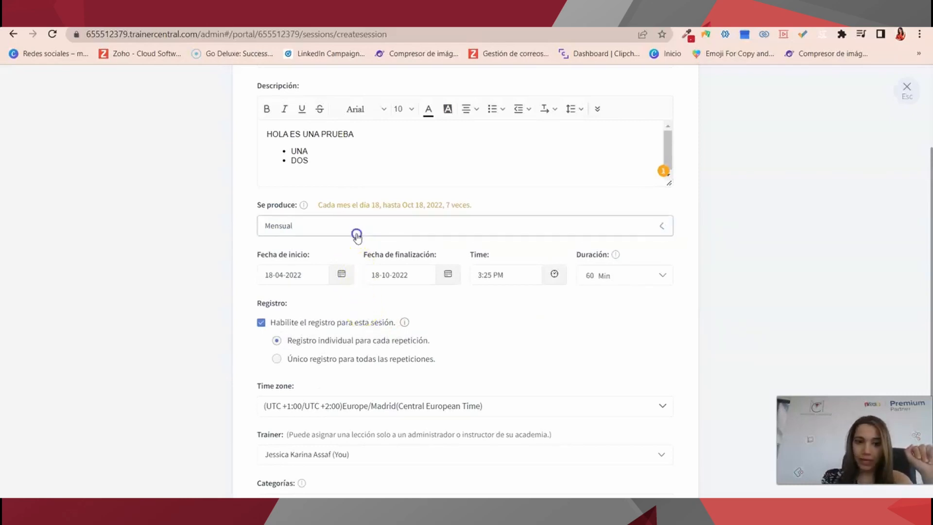
left_click(350, 246)
left_click(294, 275)
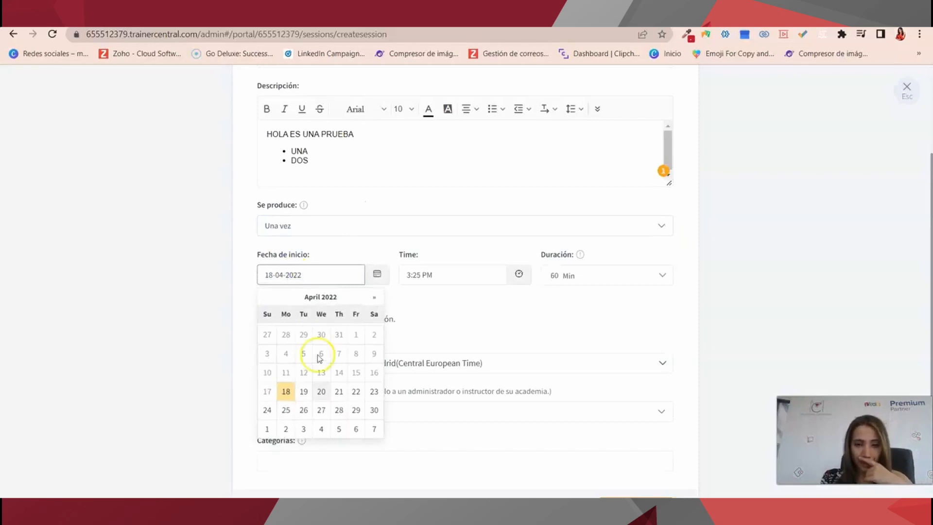
left_click(303, 391)
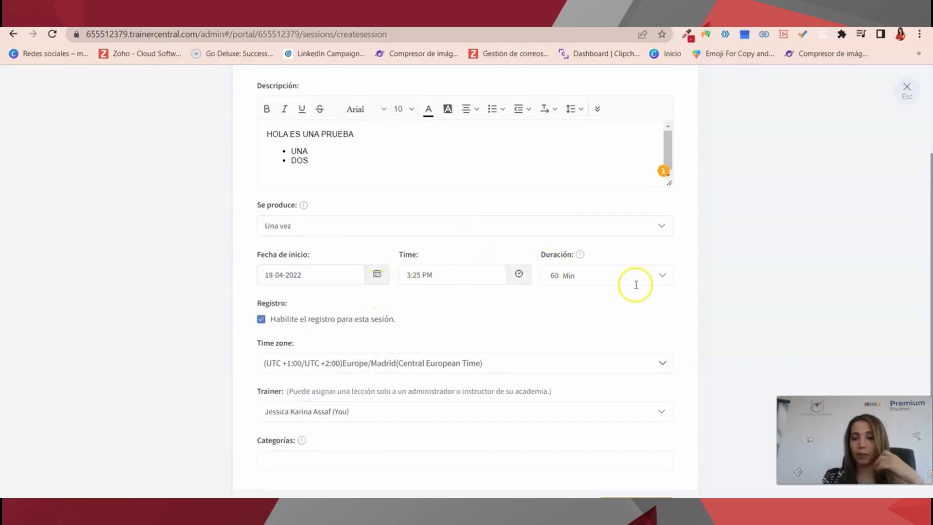
Keep the 60 Min duration and the default trainer unchanged.
left_click(625, 274)
scroll(622, 349, "down", 5)
scroll(630, 349, "down", 5)
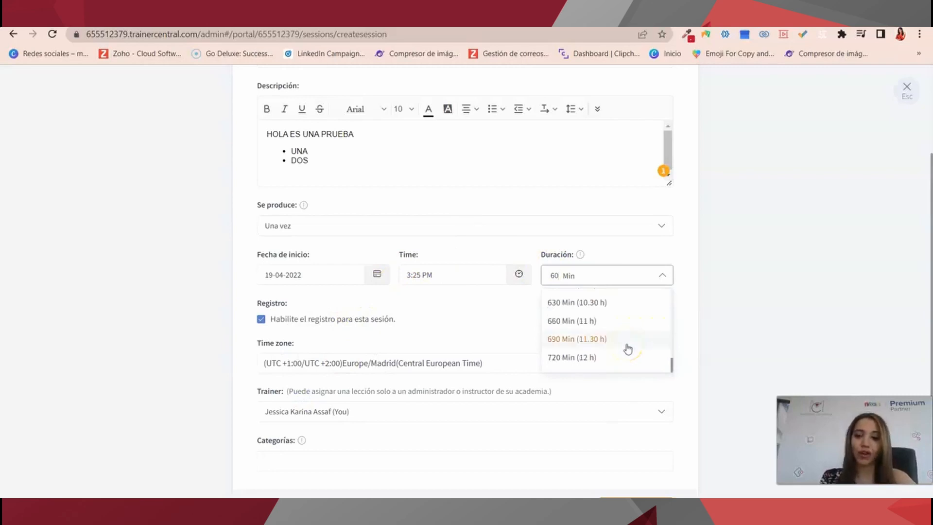
left_click(489, 319)
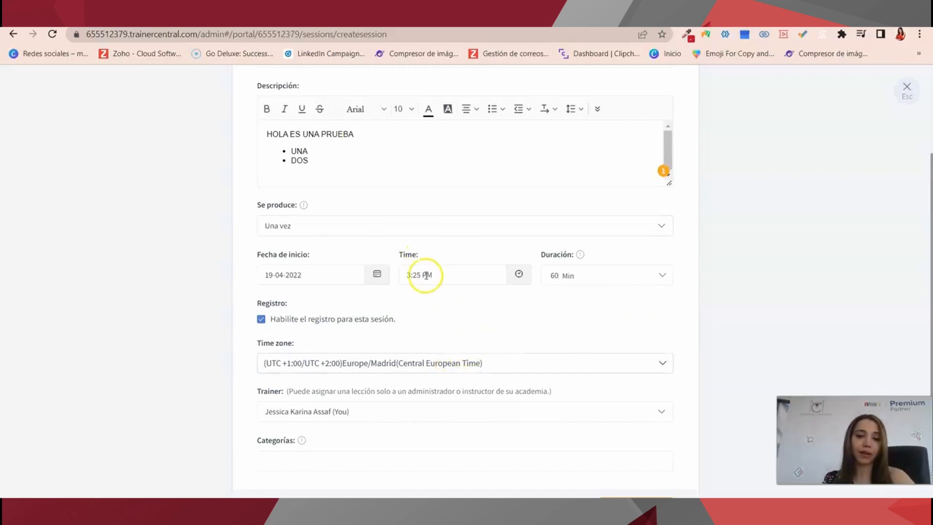
scroll(421, 365, "down", 1)
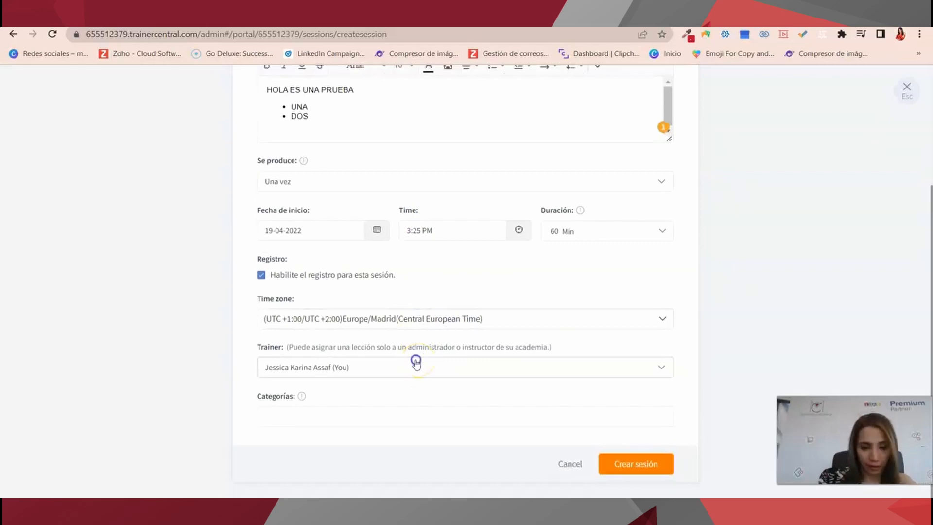
left_click(416, 362)
left_click(332, 437)
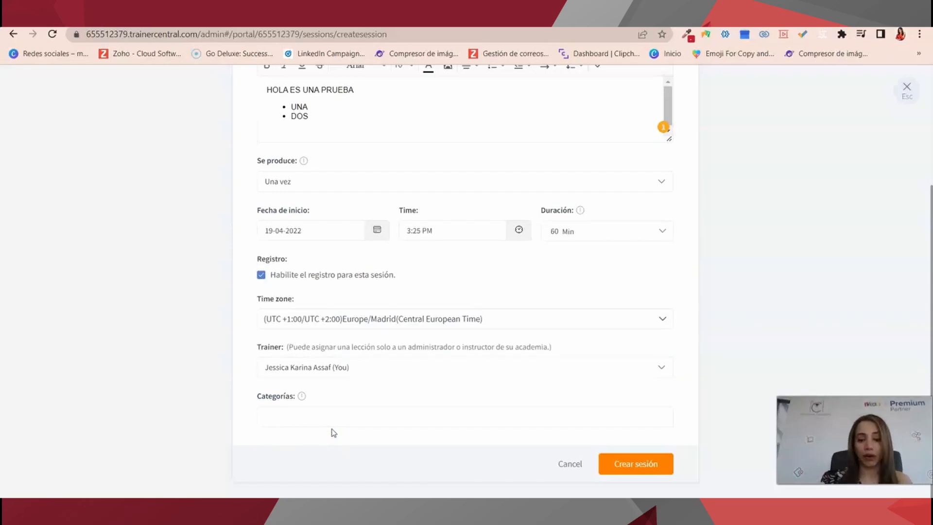
Tag the session with the Business and Data & Analytics categories.
left_click(304, 409)
scroll(323, 360, "down", 3)
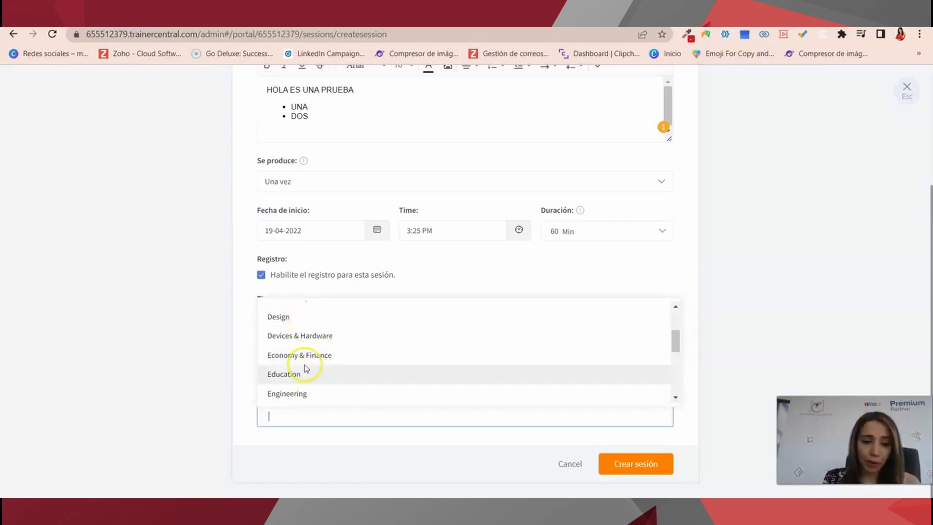
scroll(291, 341, "up", 2)
scroll(354, 327, "down", 3)
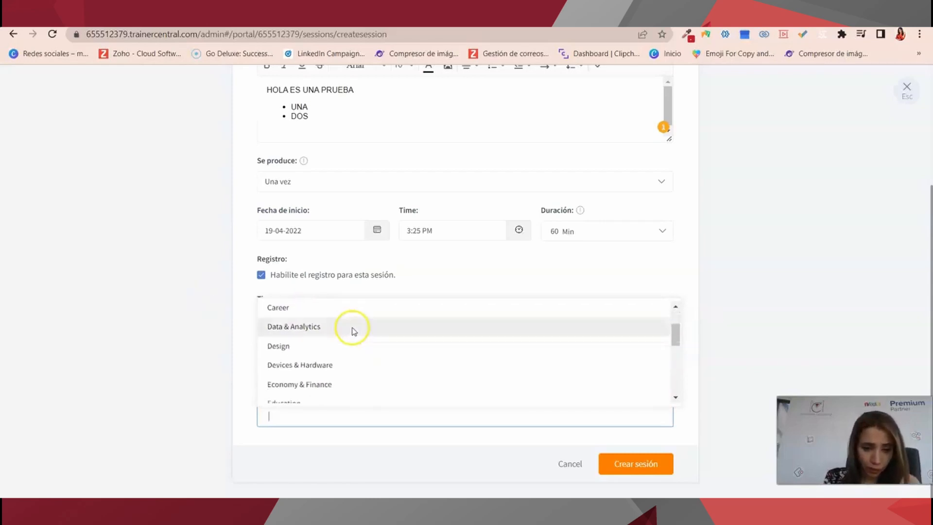
scroll(348, 345, "up", 2)
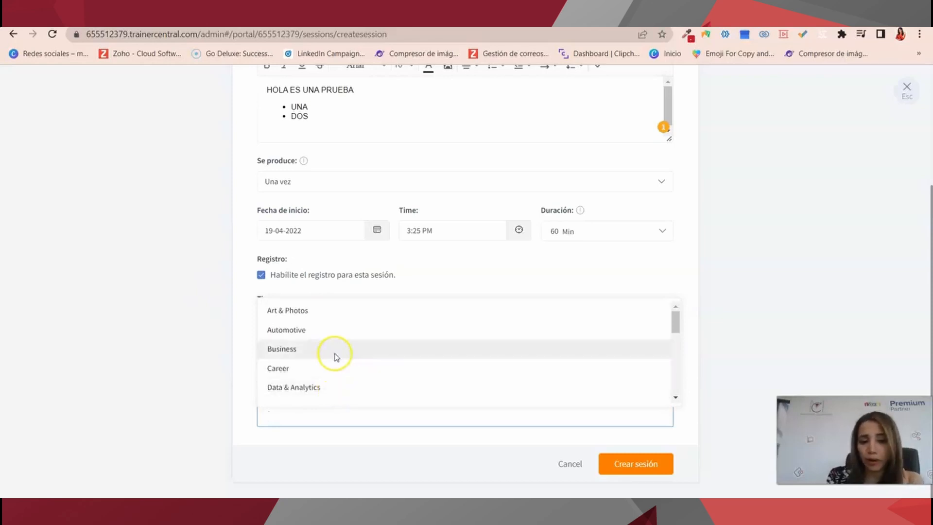
left_click(335, 357)
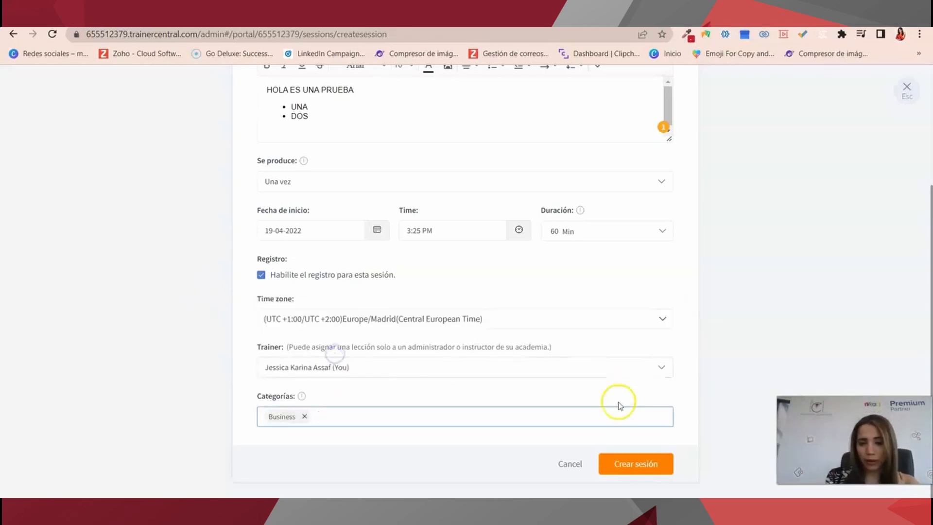
left_click(332, 414)
left_click(333, 384)
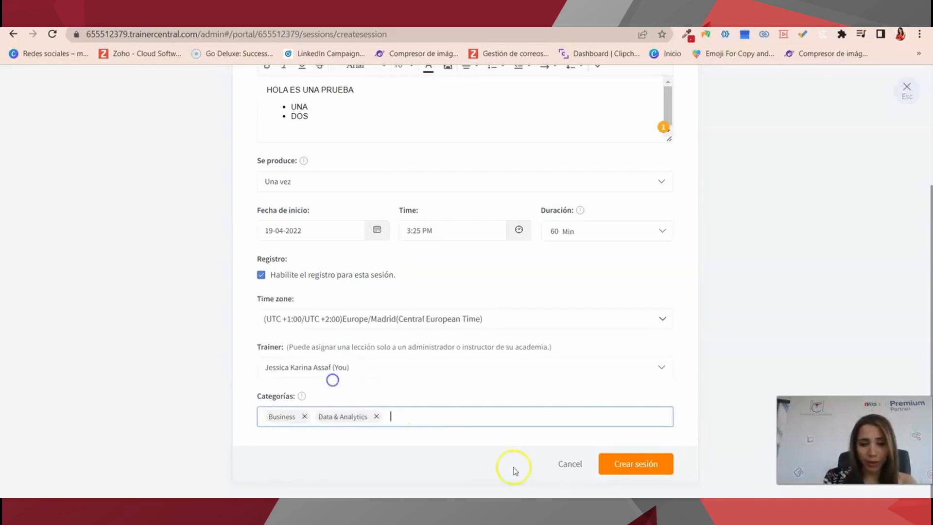
Create the fORMACION DE TRAINER session and upload hqdefault - copia.jpg as its thumbnail.
left_click(626, 465)
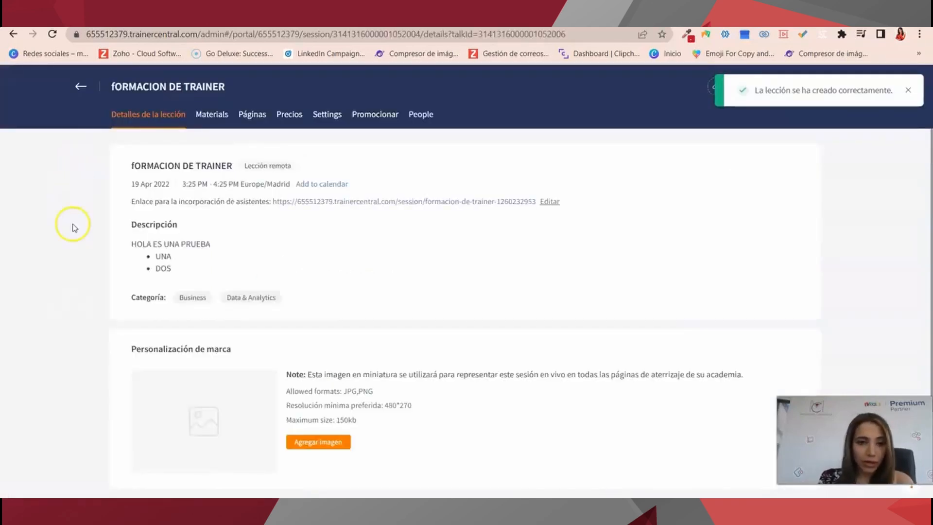
scroll(187, 370, "down", 3)
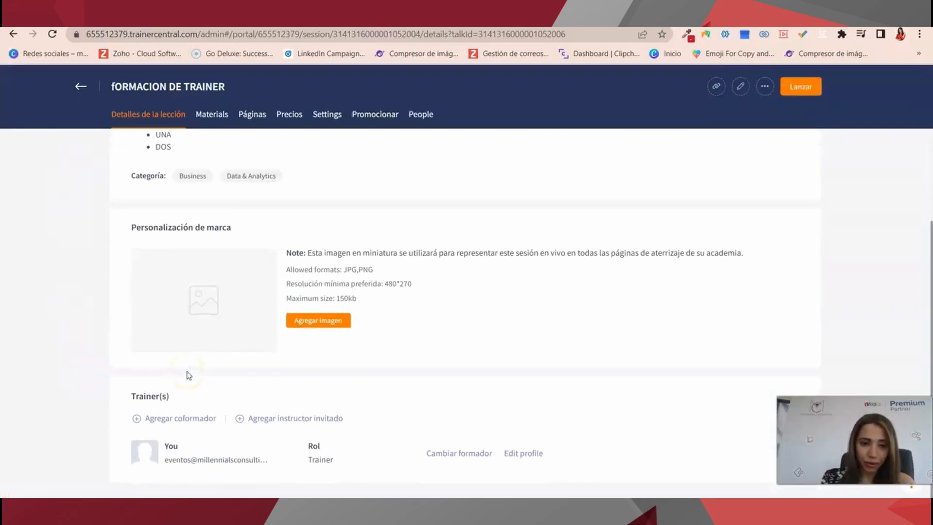
left_click(319, 316)
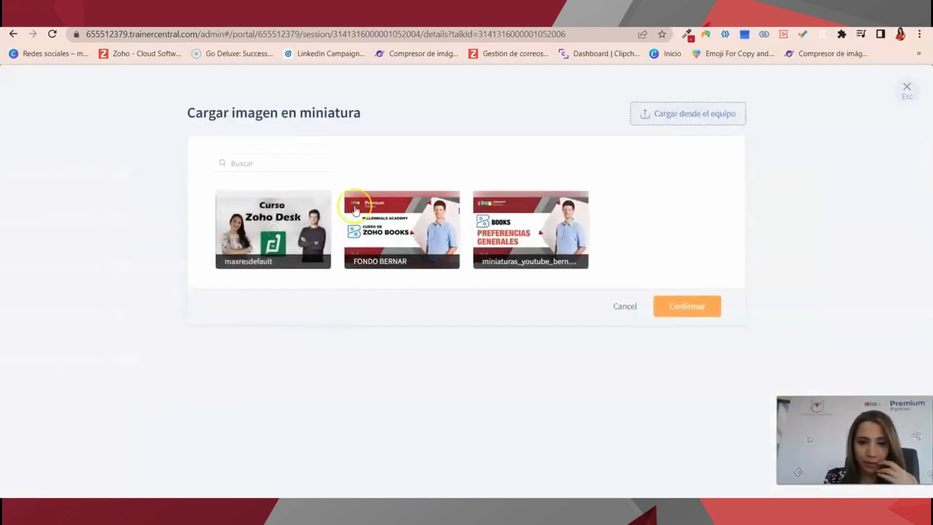
left_click(692, 116)
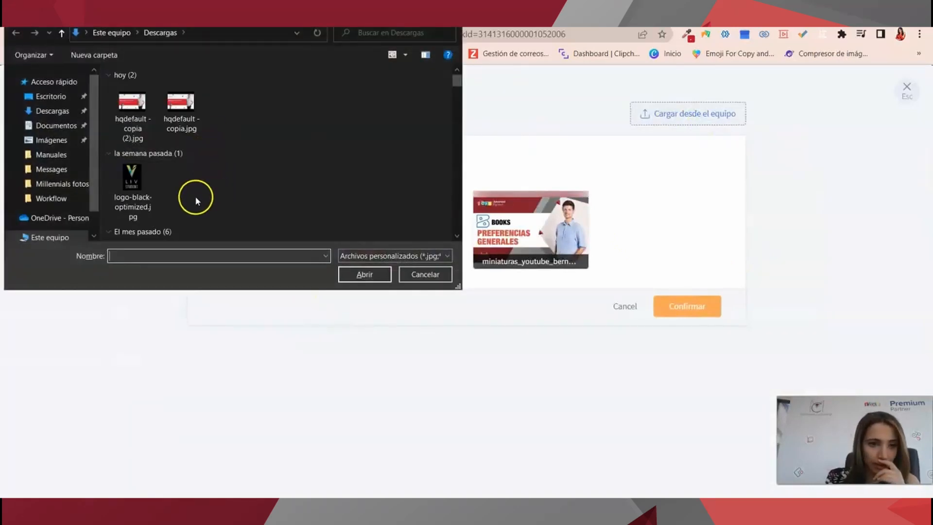
left_click(190, 102)
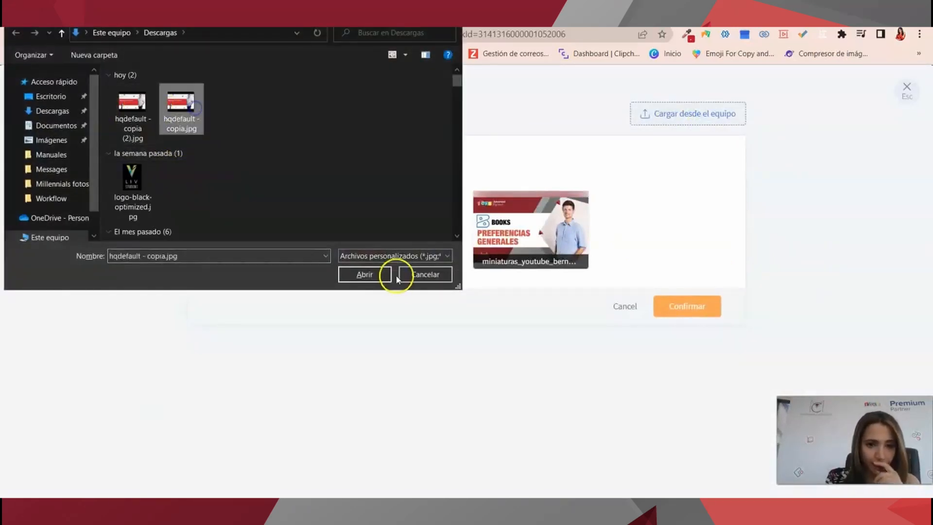
left_click(372, 275)
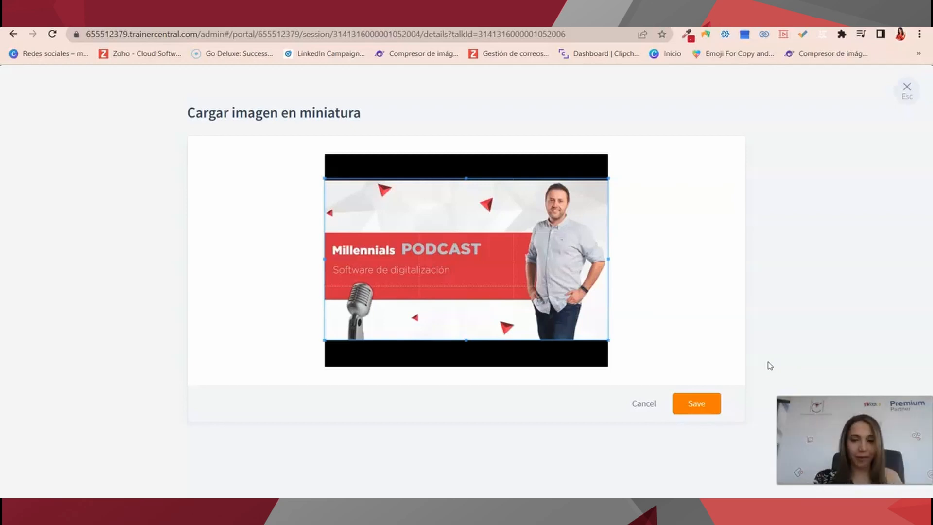
left_click(687, 411)
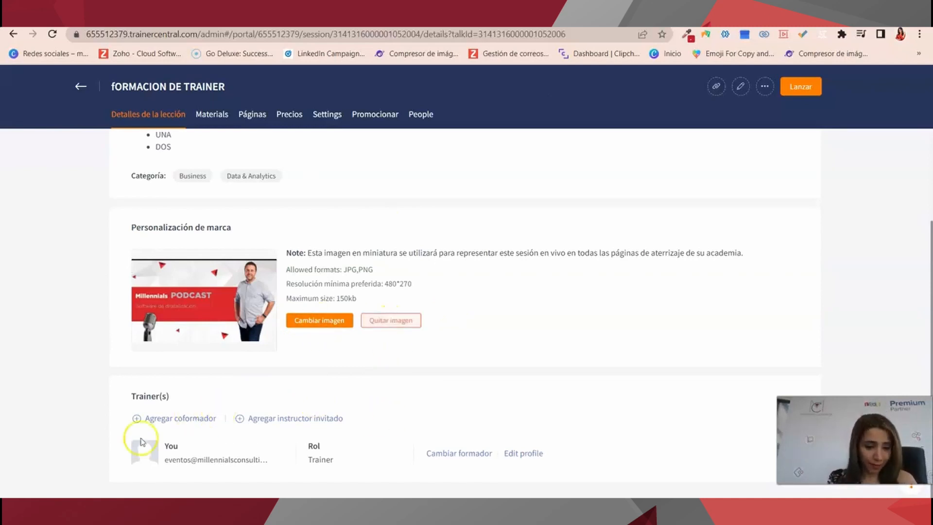
Add the colleague as co-trainer on the session.
left_click(180, 423)
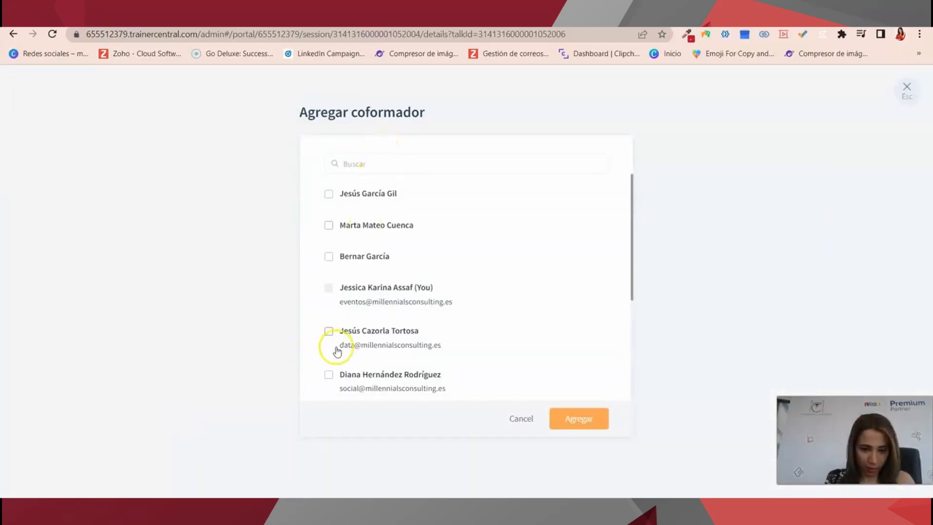
scroll(336, 347, "down", 3)
scroll(336, 347, "up", 1)
left_click(328, 257)
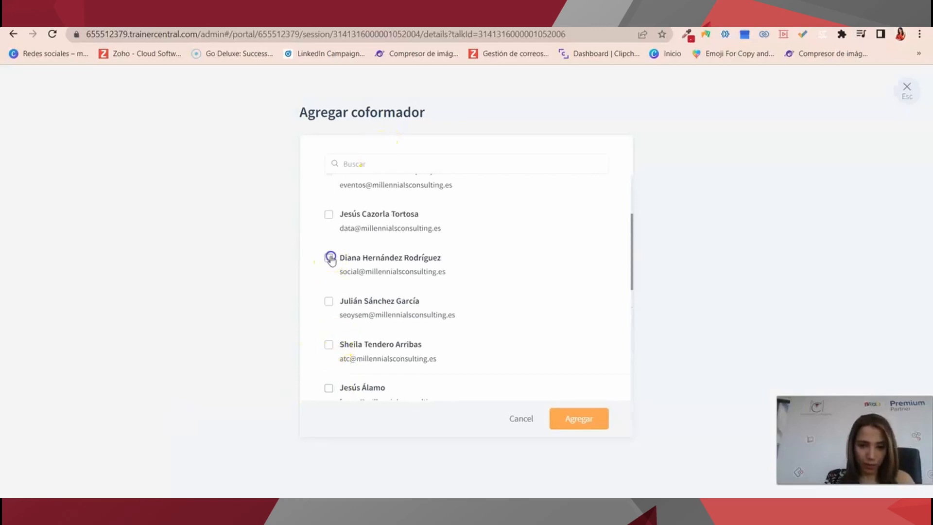
left_click(588, 420)
Open the guest instructor form and cancel it without adding anyone.
scroll(474, 442, "down", 1)
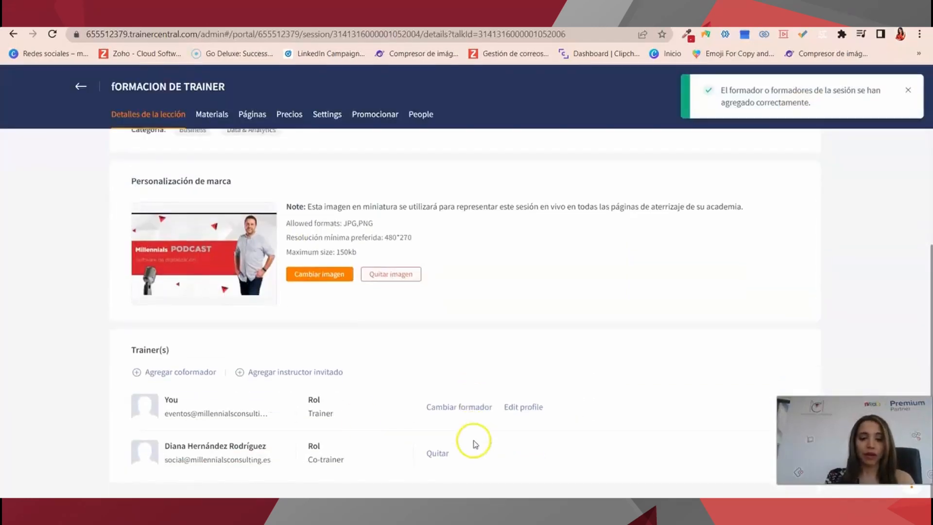
left_click(273, 375)
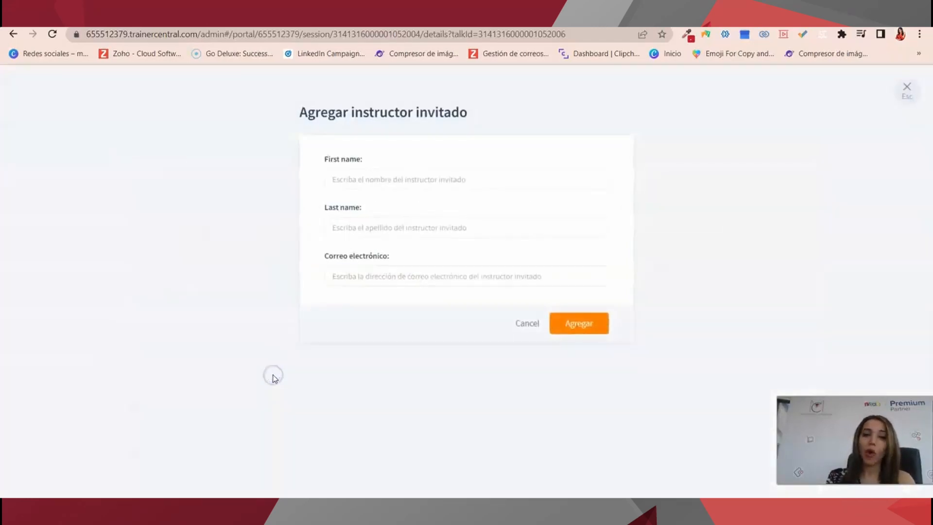
left_click(355, 180)
left_click(34, 463)
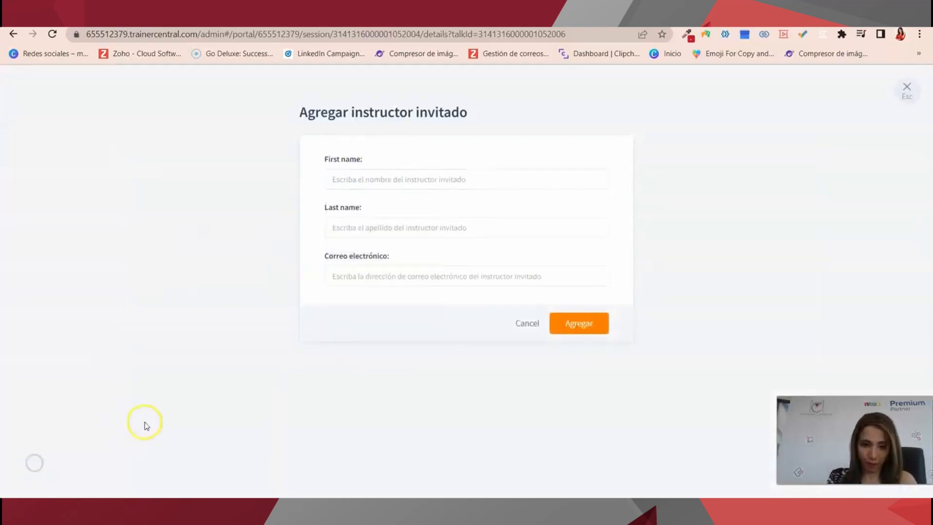
left_click(521, 325)
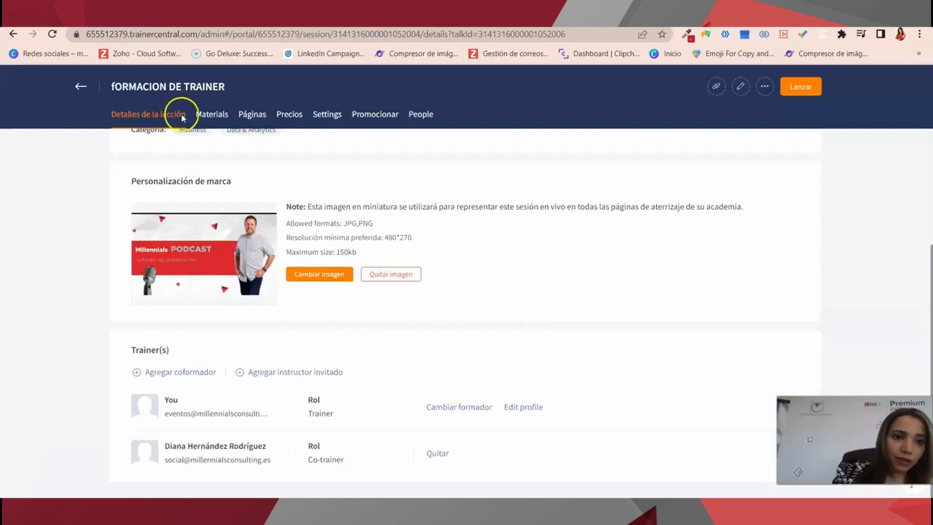
Upload a WhatsApp video from the computer as session learning material.
left_click(214, 115)
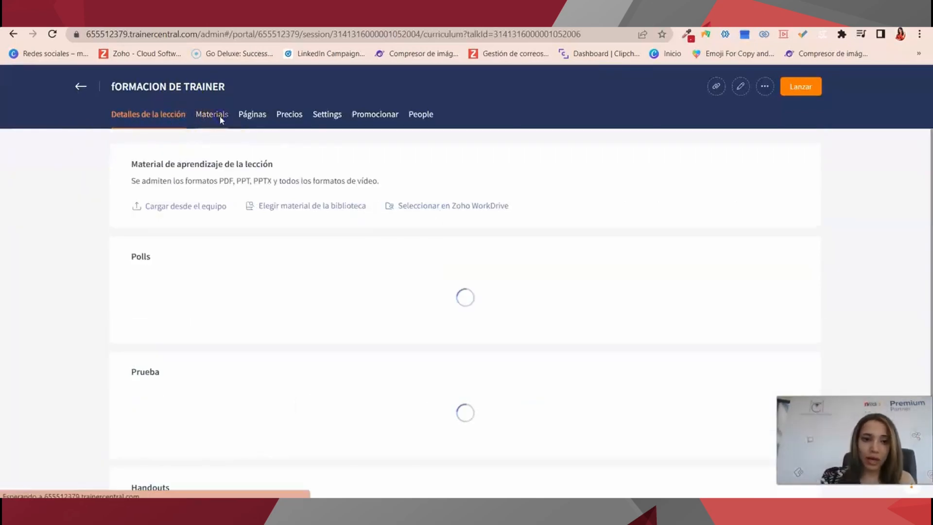
left_click(162, 216)
left_click(165, 129)
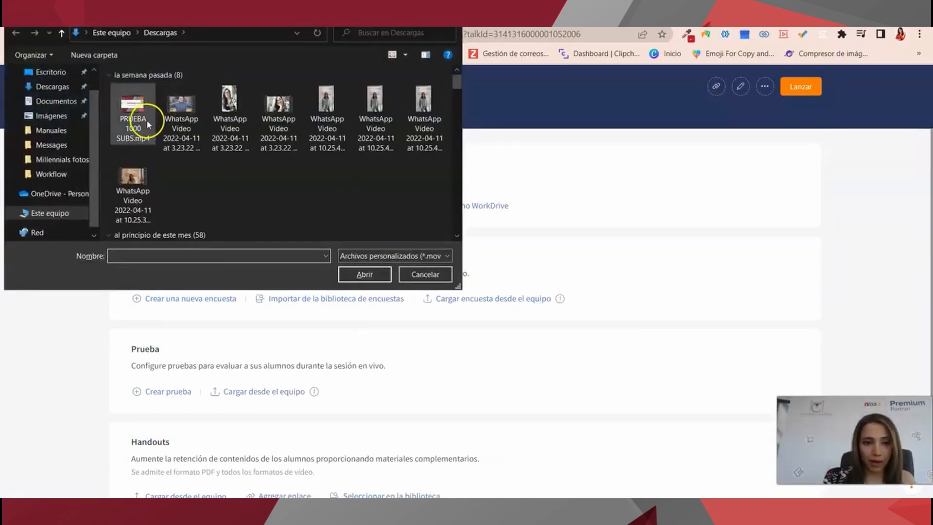
left_click(364, 274)
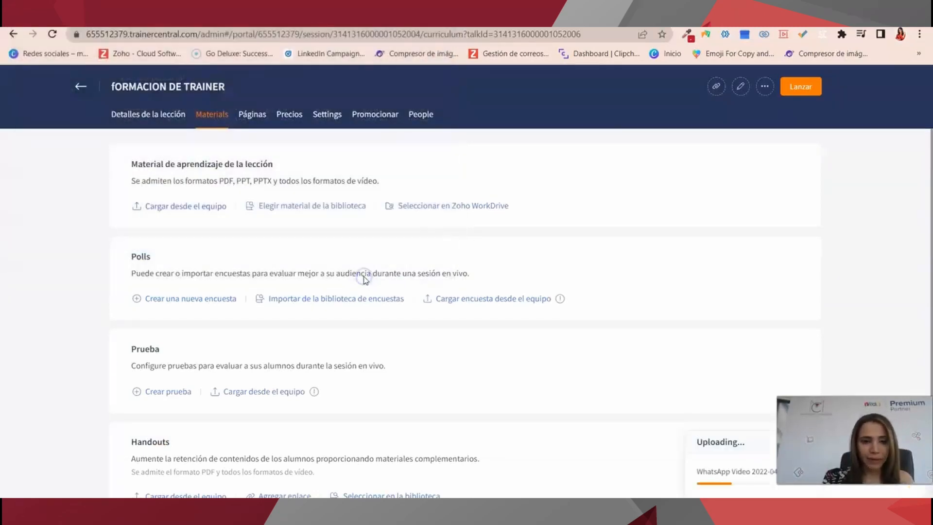
Add the library video 5- Automatizaciones to the session materials.
left_click(290, 207)
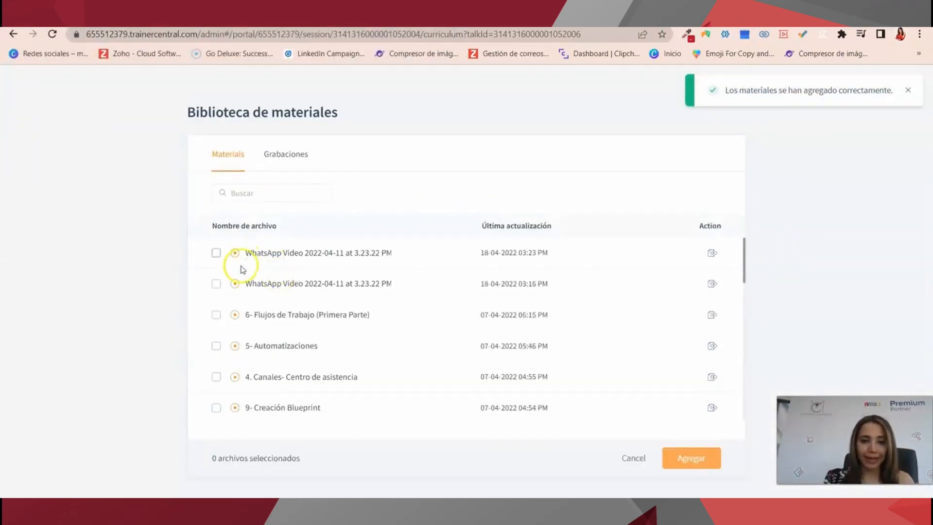
left_click(216, 345)
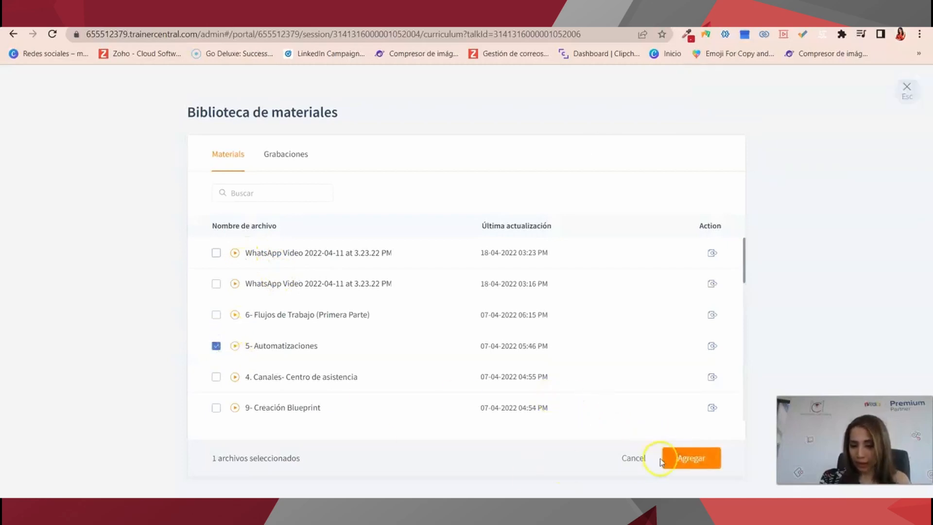
left_click(705, 463)
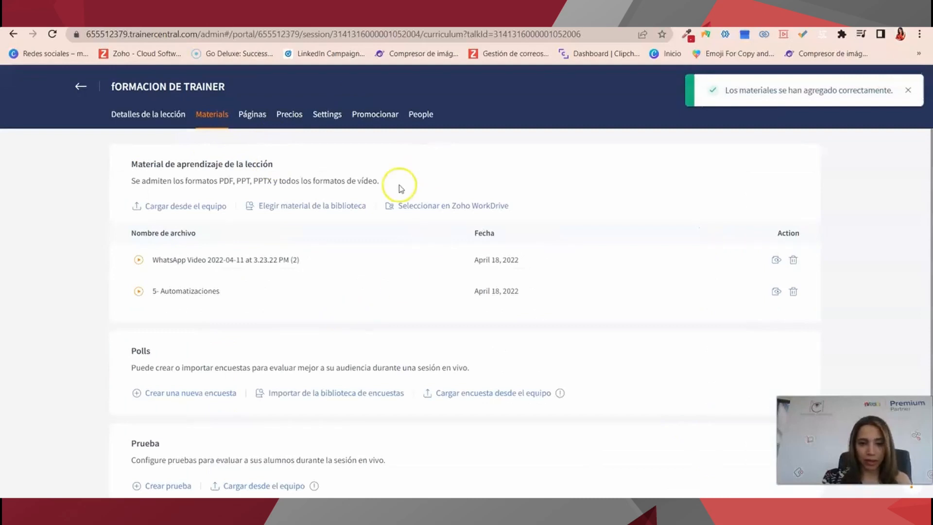
Browse the recent and favourite Zoho WorkDrive files, then close WorkDrive without picking one.
left_click(436, 211)
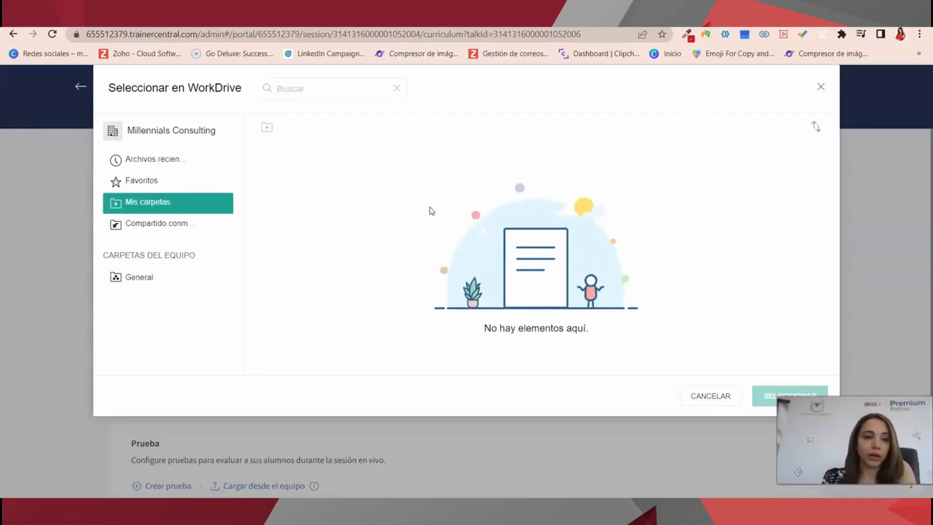
left_click(123, 162)
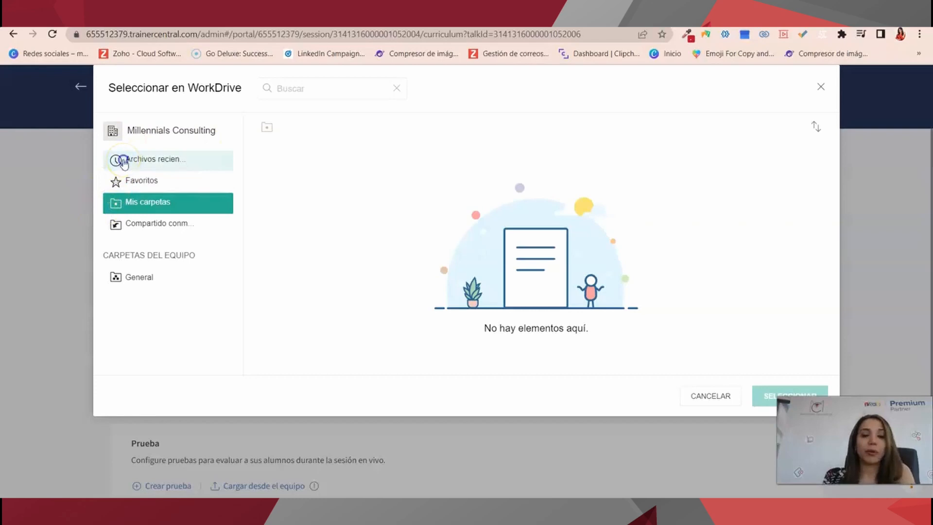
left_click(141, 178)
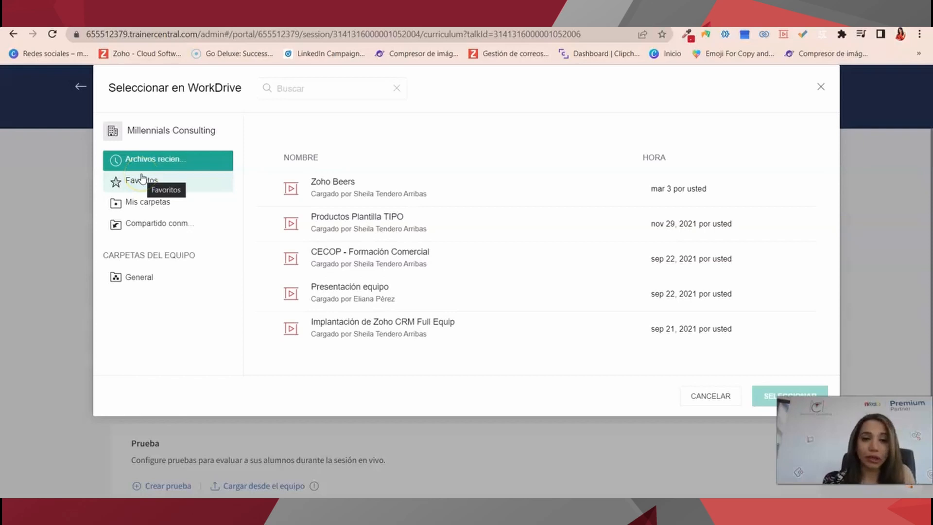
left_click(821, 88)
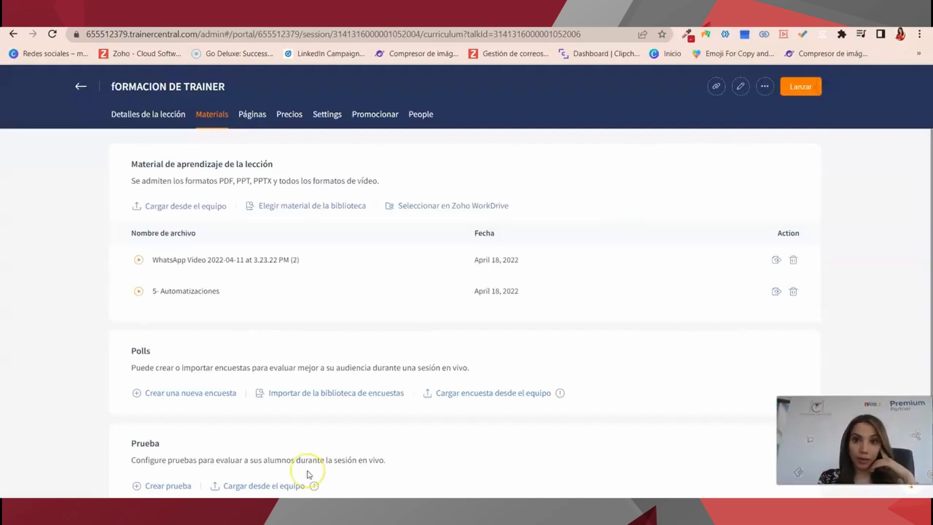
Start a new poll of the Cuadro de texto (free-text) type.
scroll(309, 474, "down", 3)
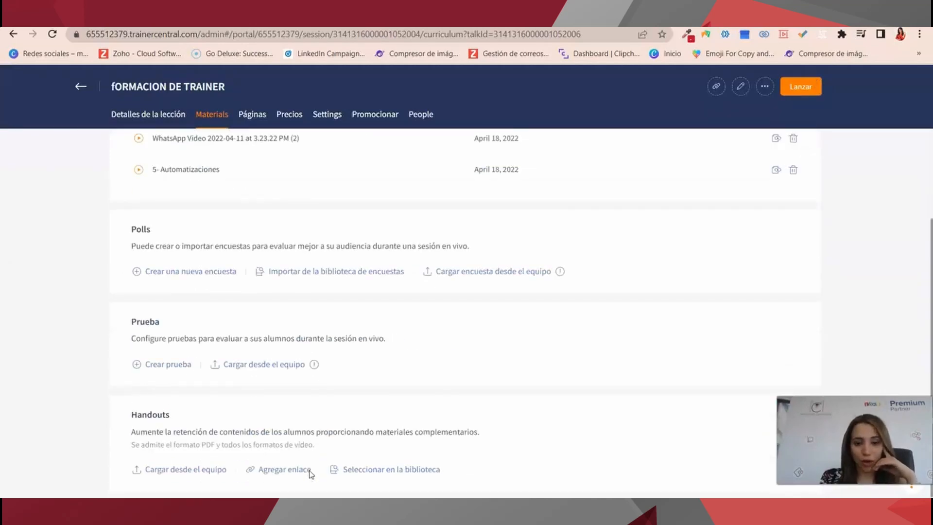
scroll(342, 452, "up", 2)
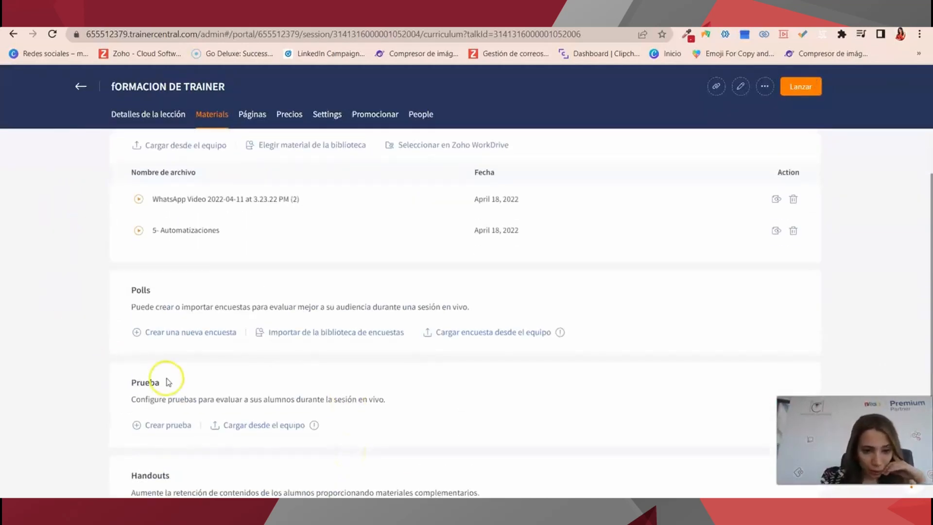
triple_click(162, 335)
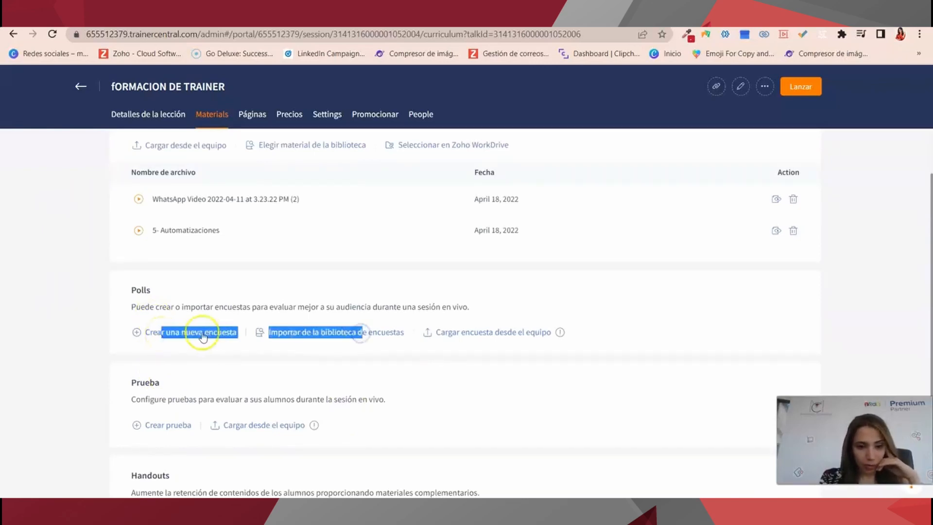
left_click(324, 179)
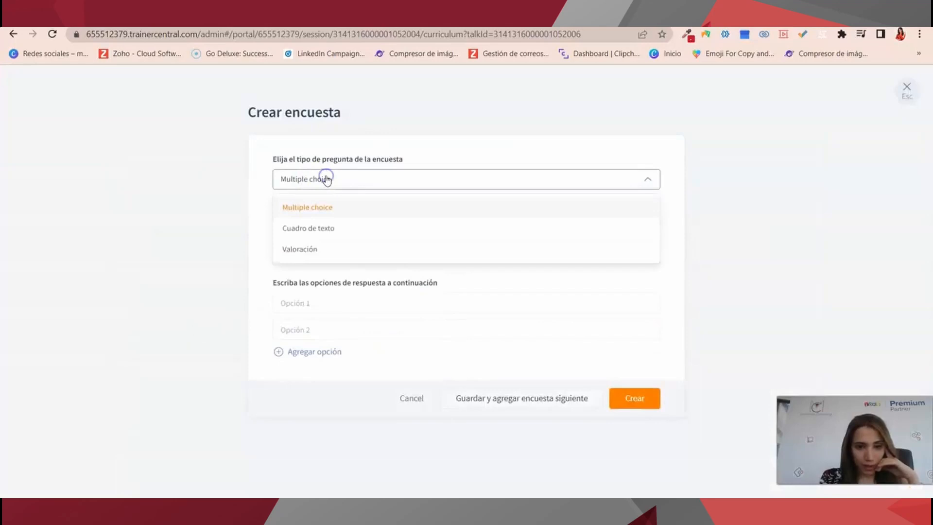
left_click(322, 229)
Enter '¿Que te pareció el webinar?' with a 300-character limit, save and start another poll.
left_click(330, 239)
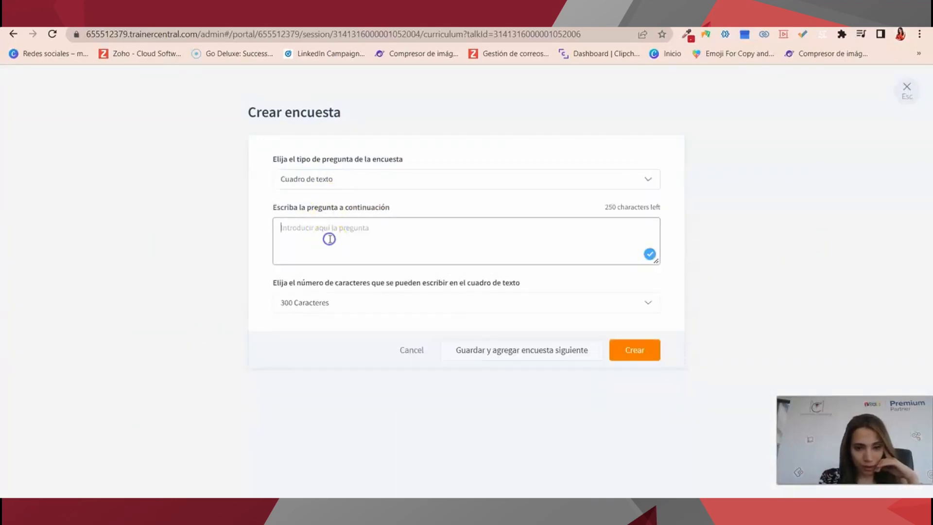
type("¿Q")
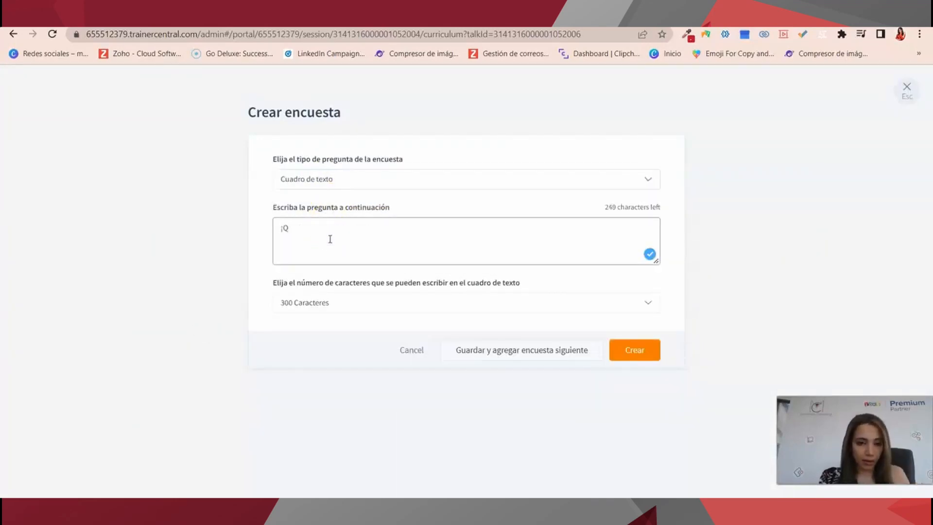
key("BackSpace")
key("BackSpace")
left_click(279, 302)
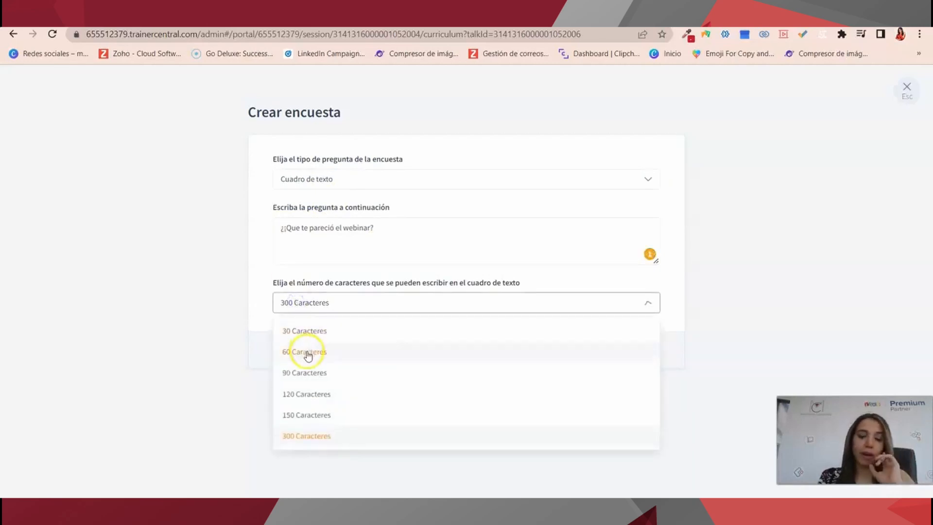
key("Escape")
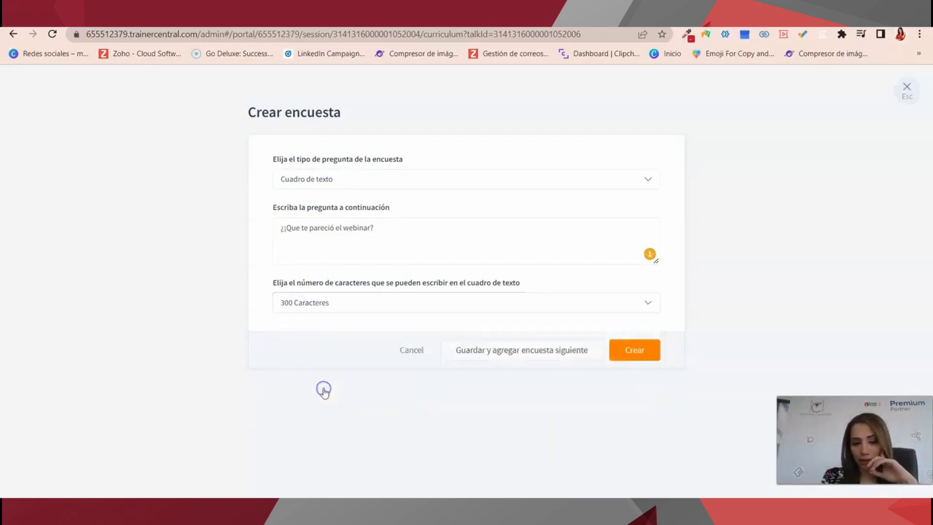
left_click(574, 354)
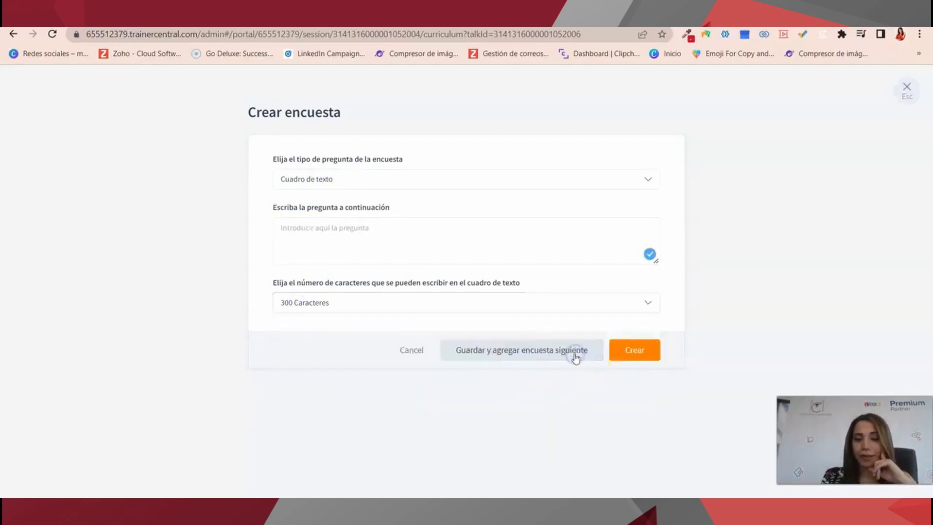
Make the new poll a Valoración question asking '¿nos recomendarias?'.
left_click(357, 183)
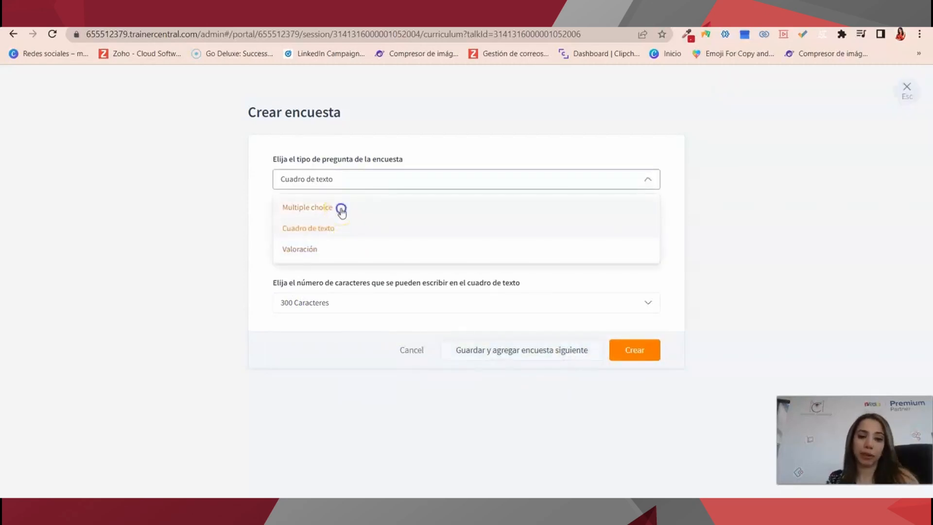
left_click_drag(339, 235, 339, 246)
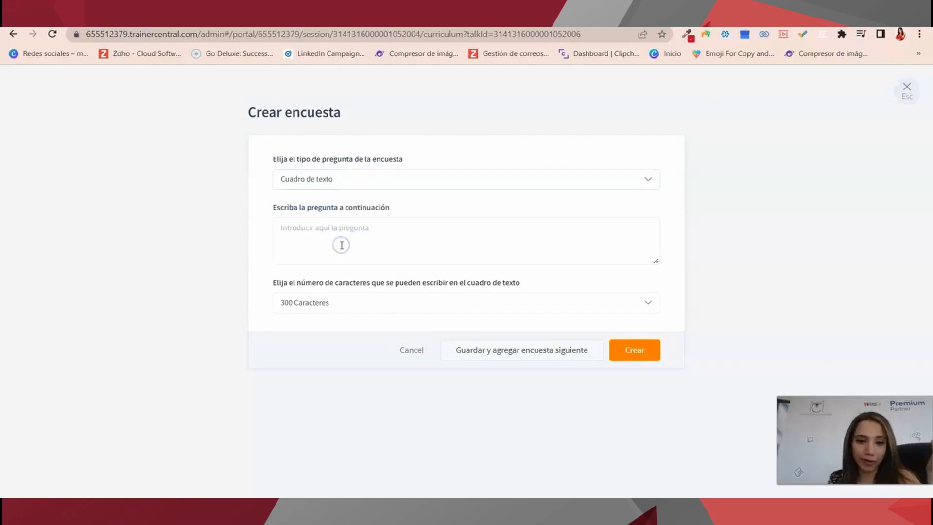
left_click(323, 180)
left_click(333, 248)
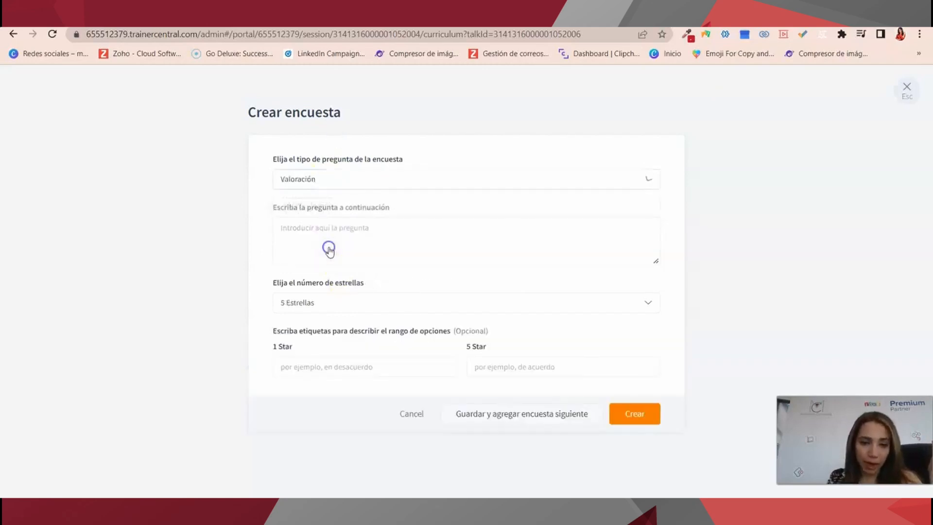
left_click(326, 253)
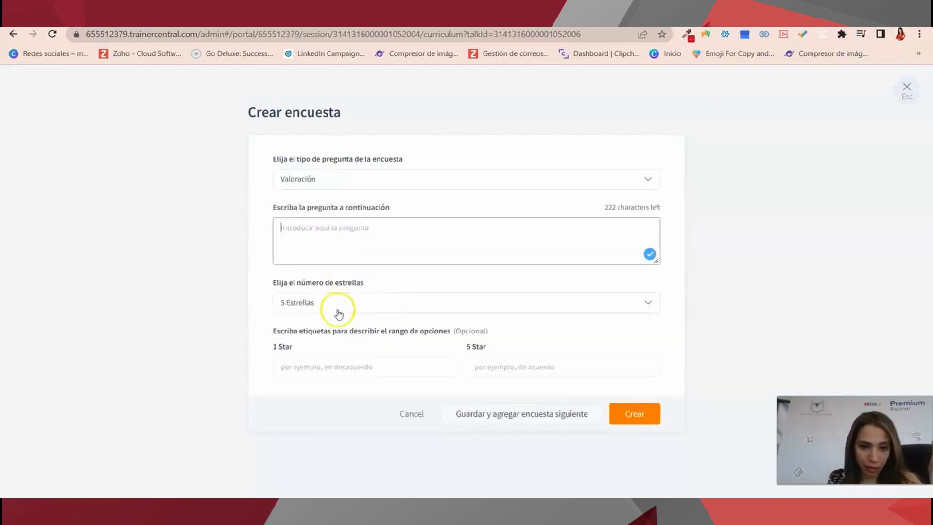
type("¿")
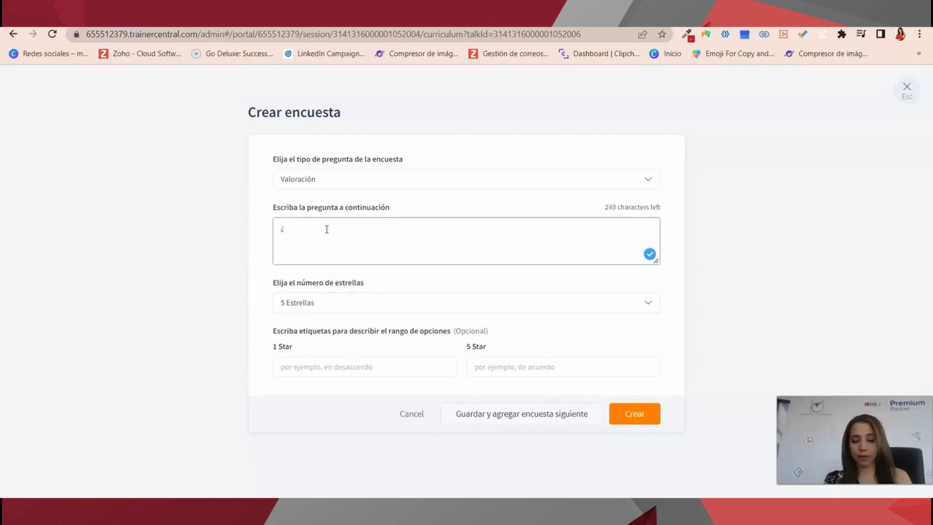
type("nos recomendarias?")
Use 3 Estrellas with end labels No and Si, and create the poll.
left_click(310, 305)
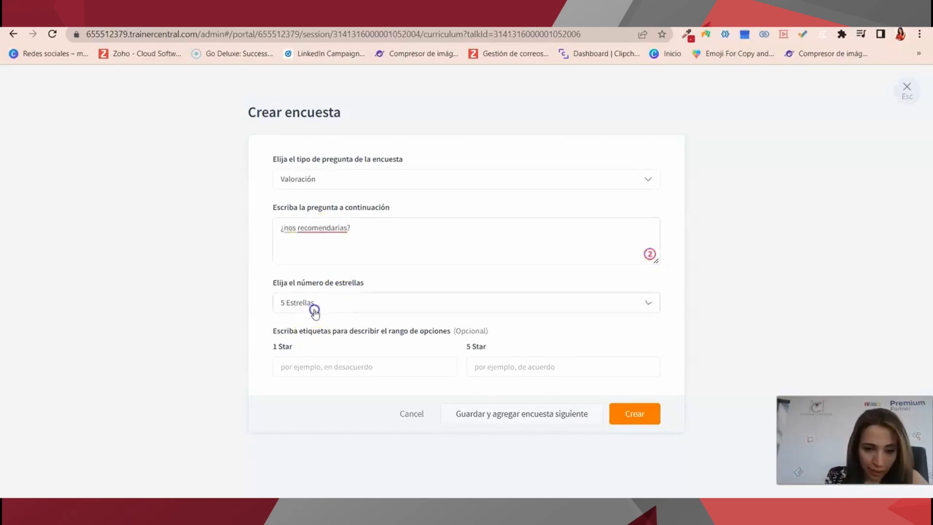
left_click(318, 332)
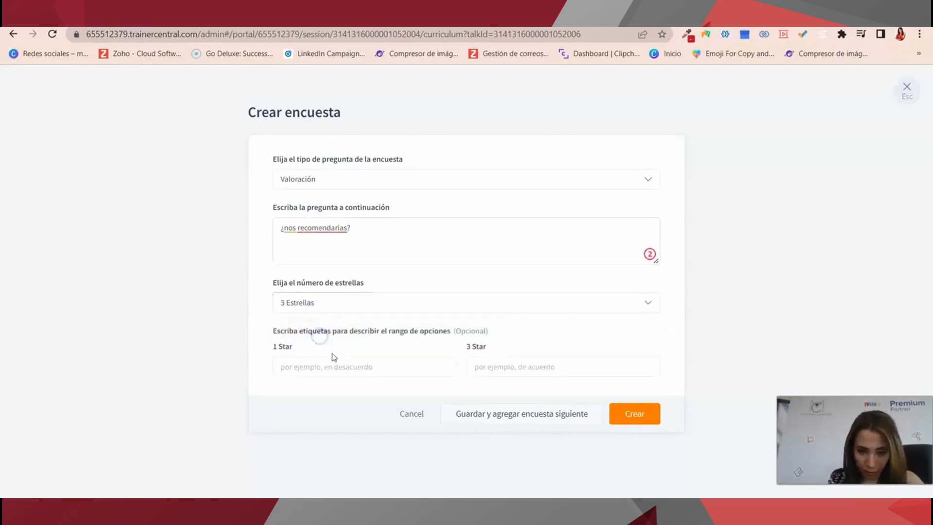
left_click(319, 367)
type("di")
key("BackSpace")
key("BackSpace")
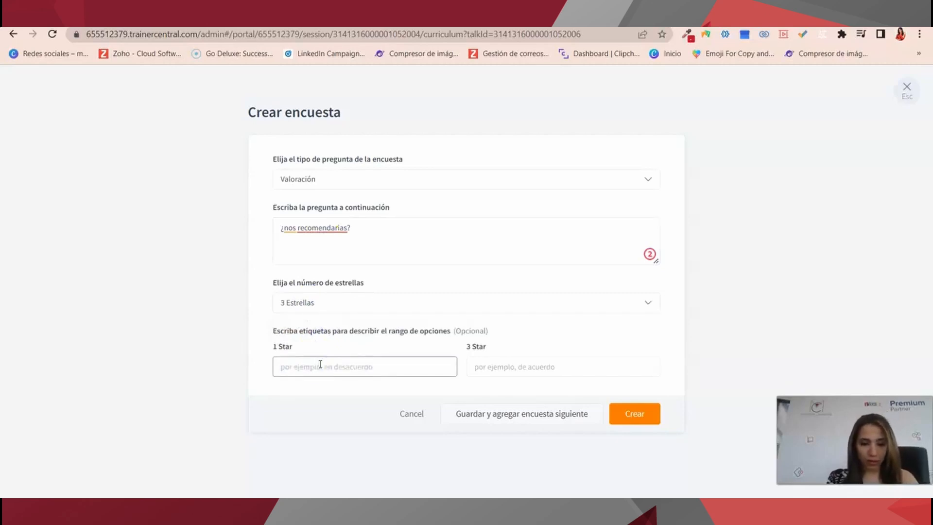
type("No")
left_click(521, 369)
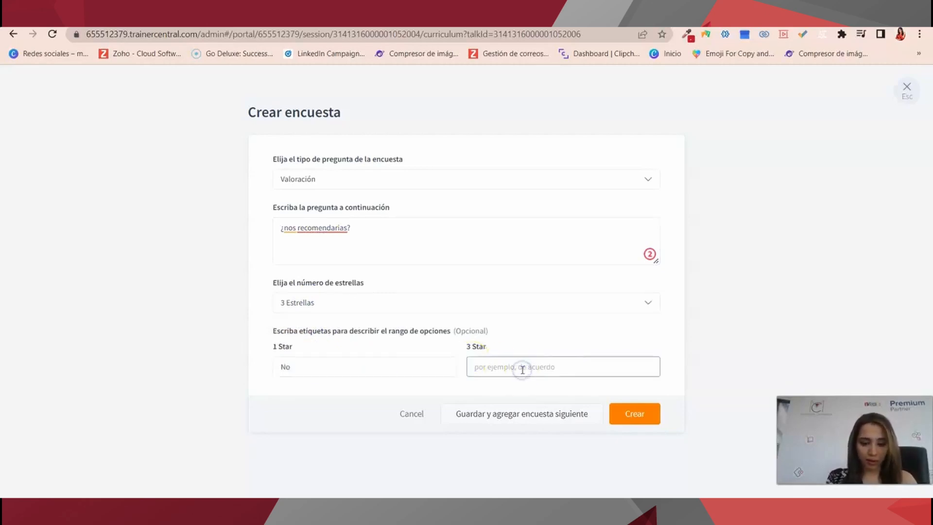
type("Si")
left_click(642, 414)
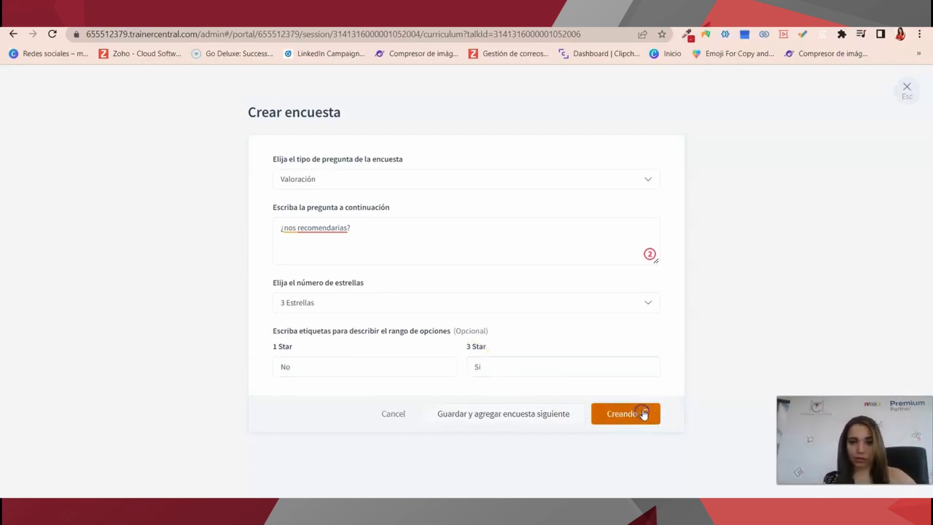
Create a quiz named 'Formación' and move to its Preguntas step.
scroll(180, 387, "down", 1)
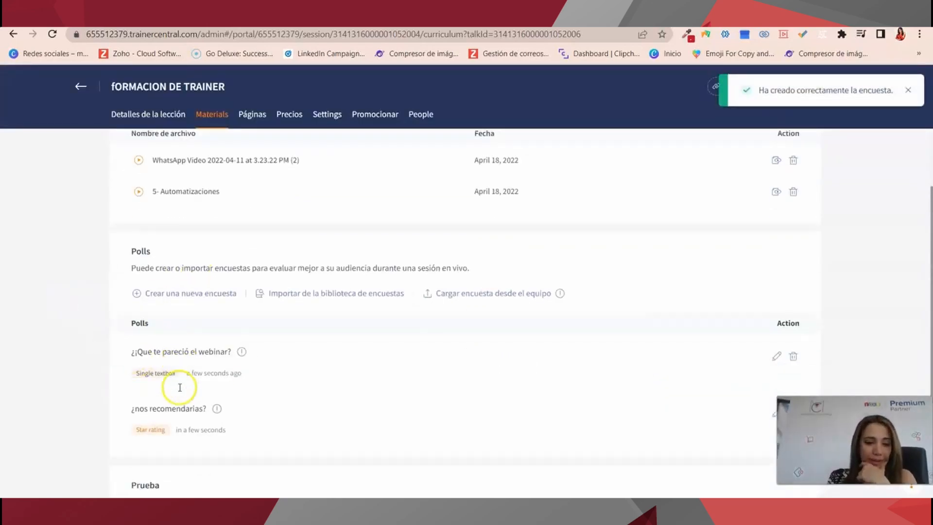
scroll(180, 388, "down", 4)
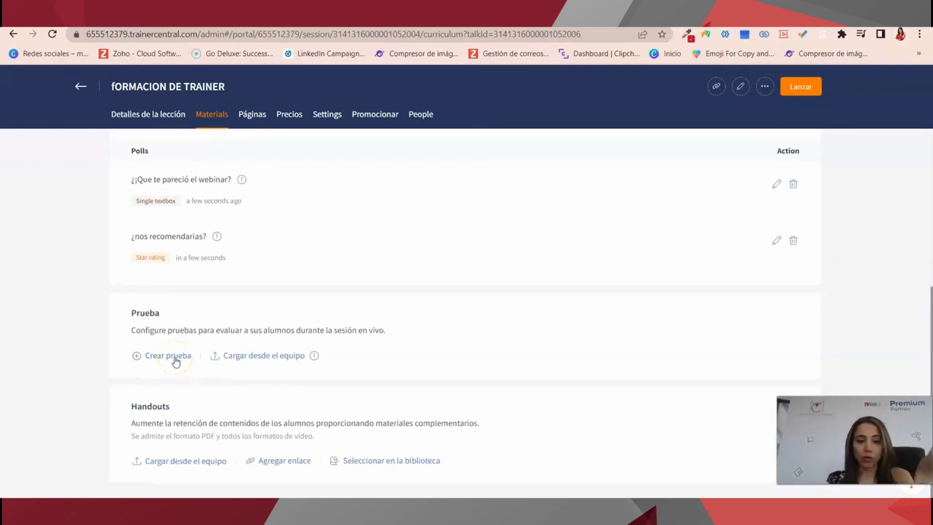
left_click(176, 361)
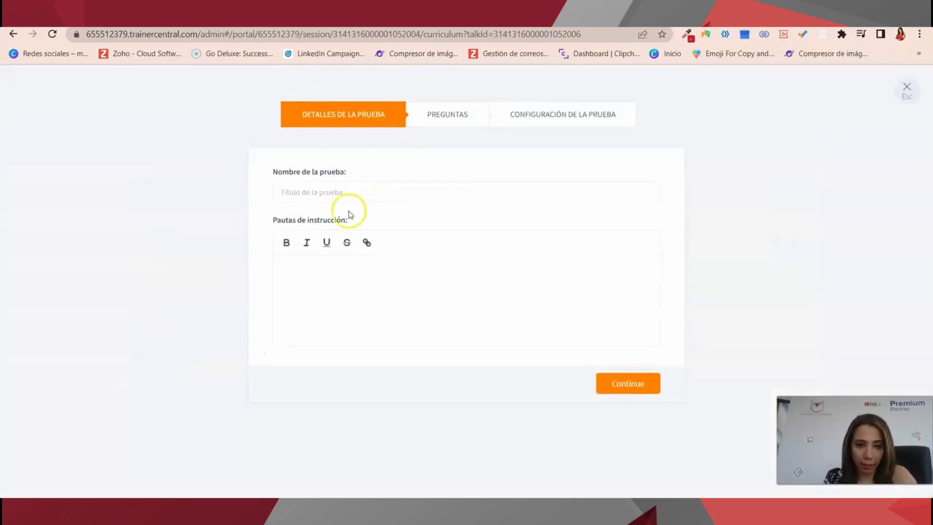
left_click(347, 194)
left_click(451, 104)
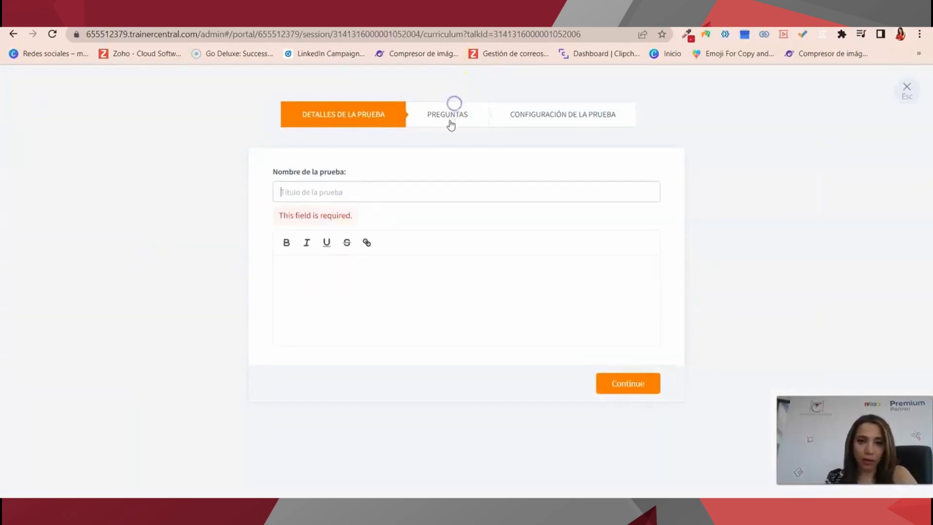
left_click(333, 195)
type("Formación")
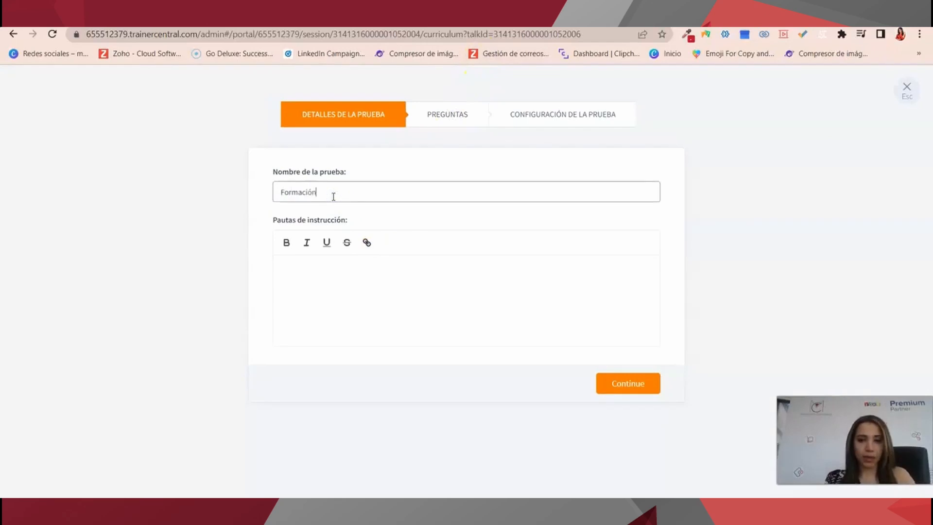
left_click(447, 114)
left_click(388, 219)
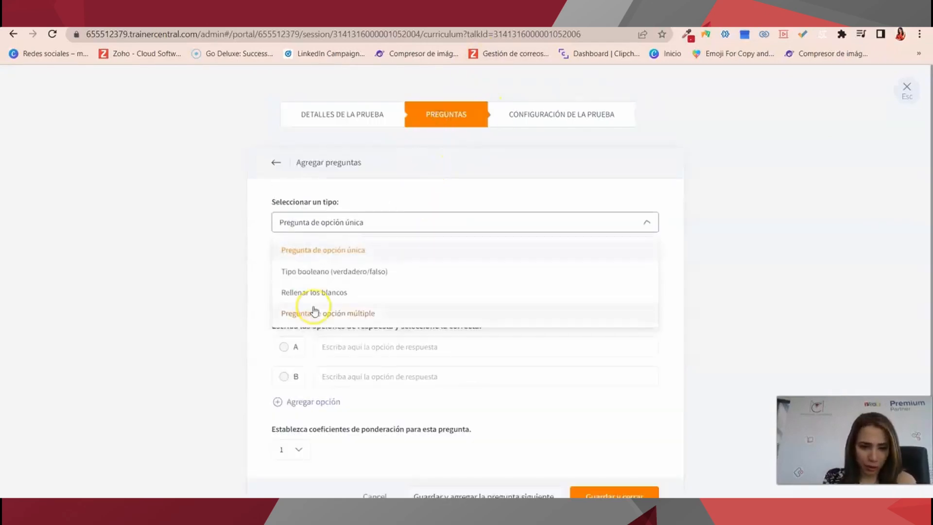
Add a true/false question '¿La licencia de zoho one mensual cuesta 37€?'.
left_click(348, 277)
left_click(348, 273)
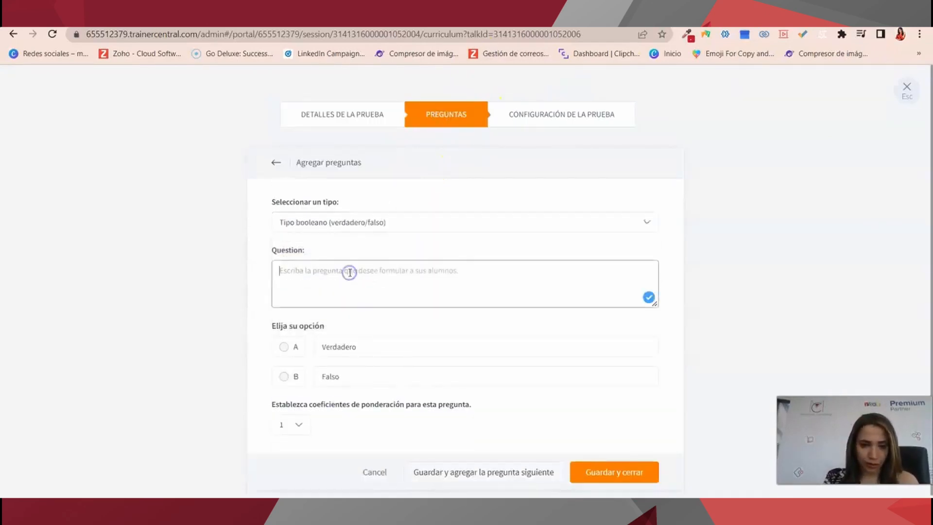
left_click(285, 285)
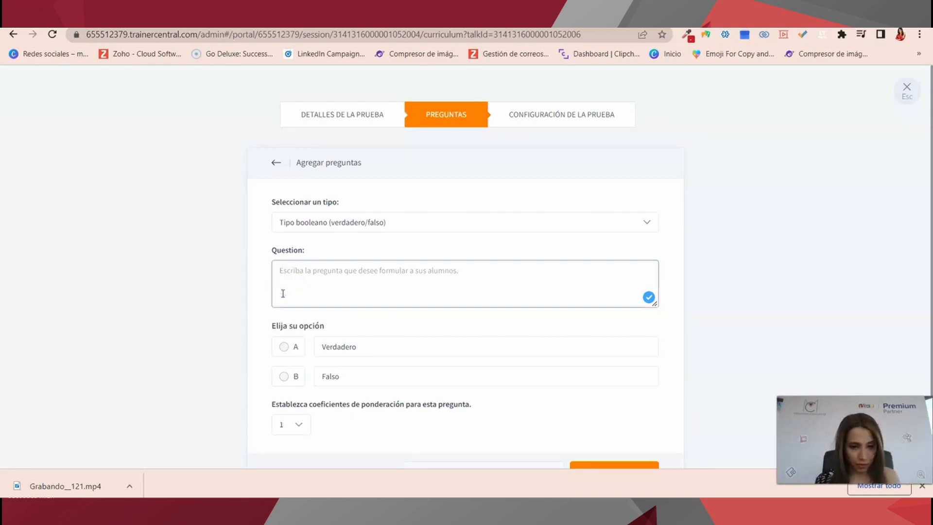
left_click(343, 221)
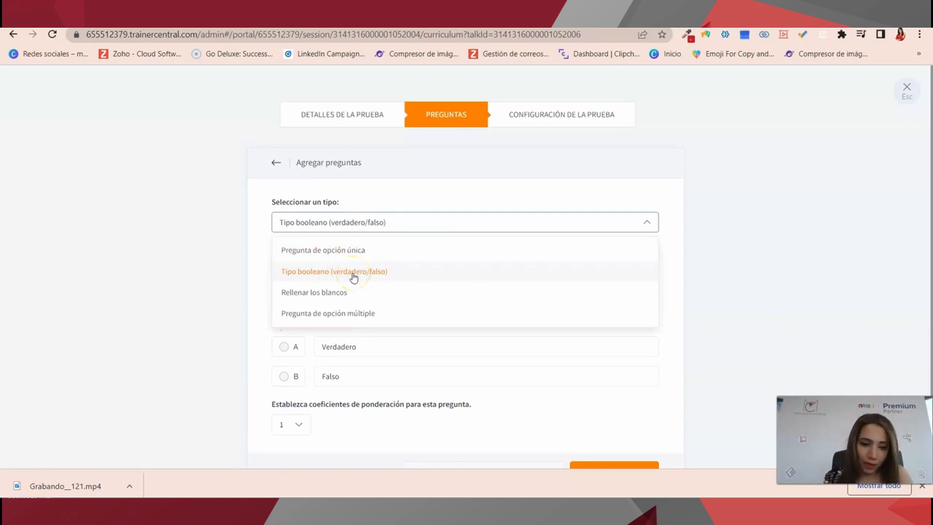
left_click(209, 305)
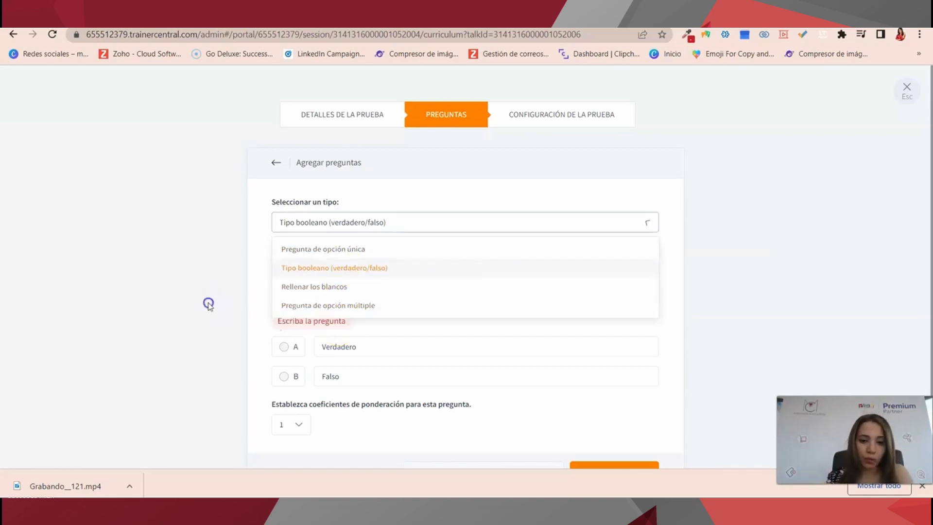
left_click(334, 271)
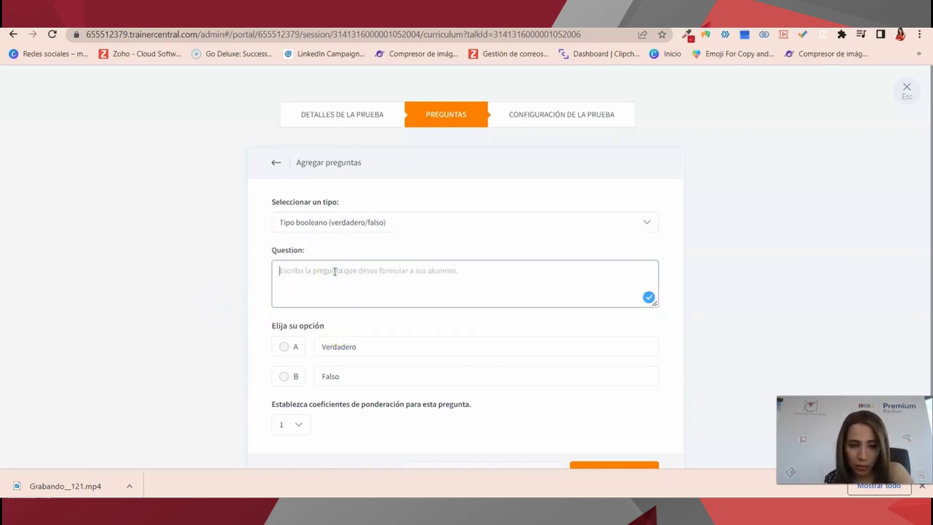
type("¿IA")
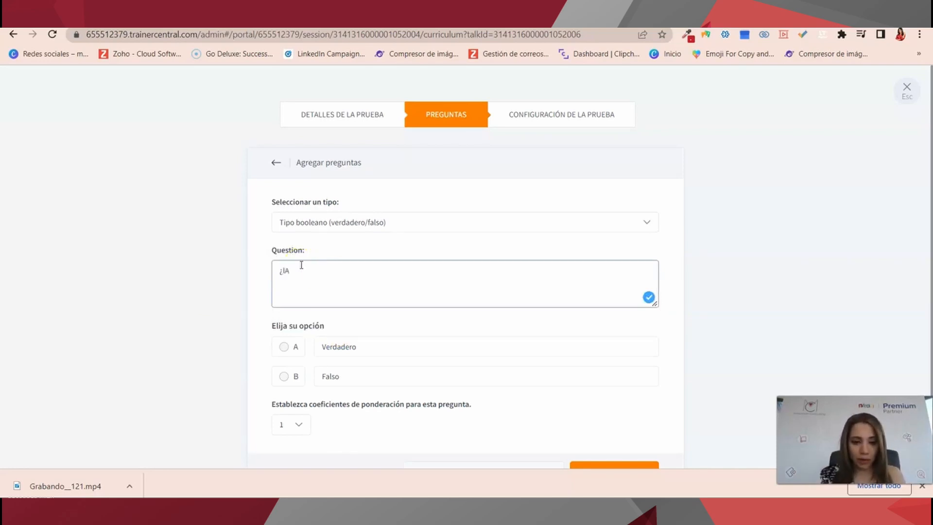
type("a licencia de zoho one mensual cuesta 37")
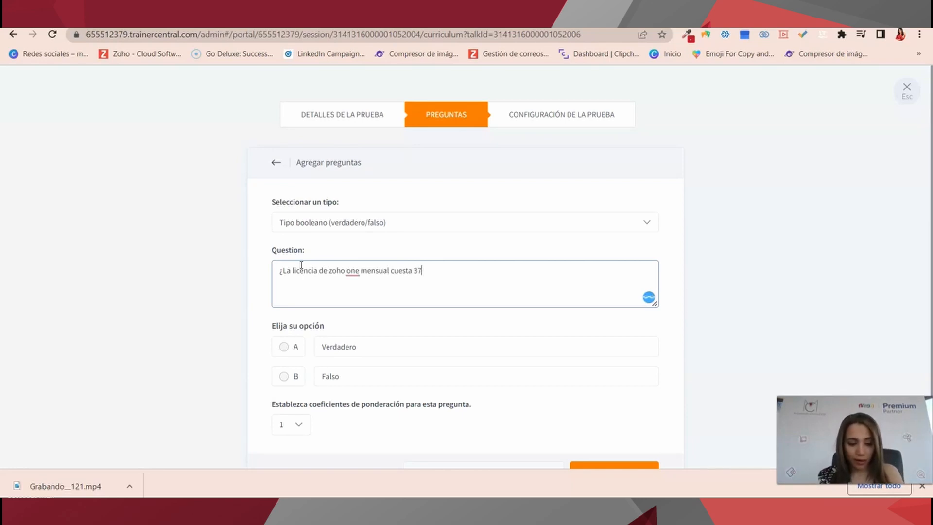
type("€?")
Mark Verdadero as the correct answer, save the question, and go to quiz settings.
left_click(414, 351)
left_click(395, 377)
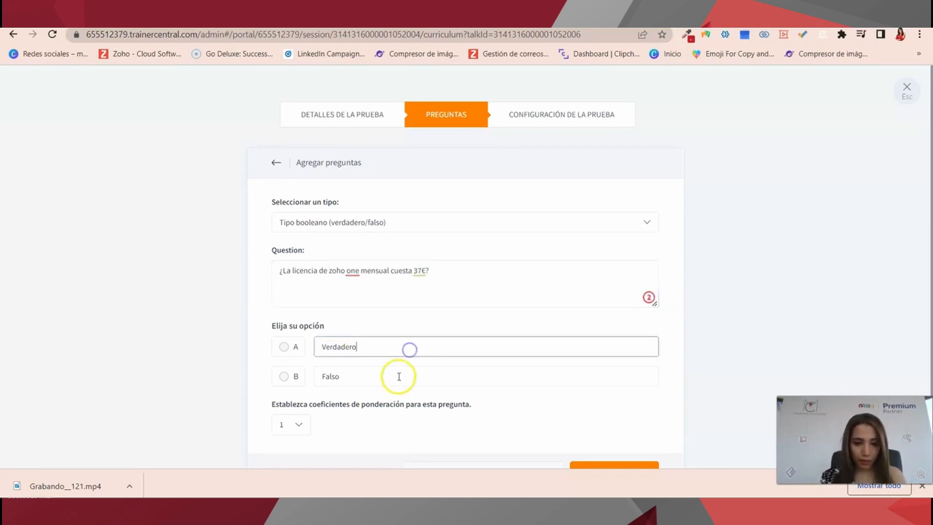
scroll(397, 379, "down", 2)
left_click(573, 430)
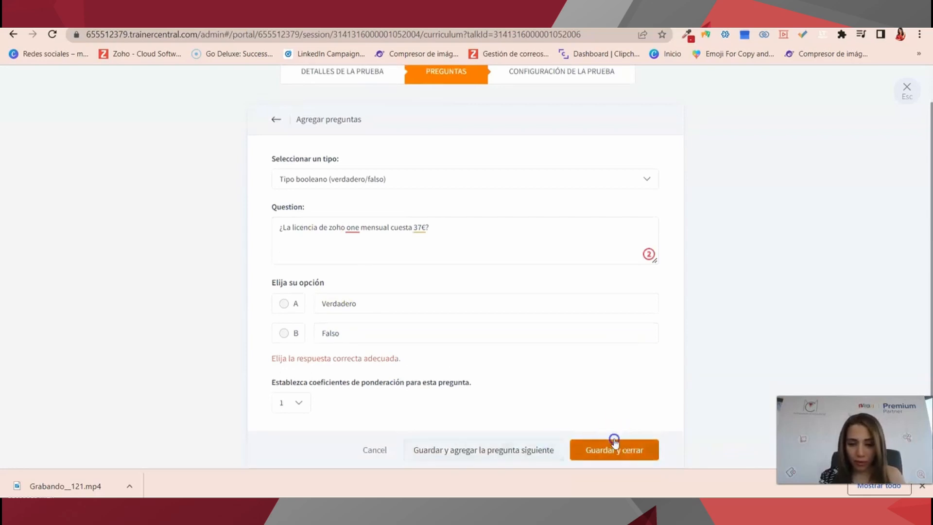
left_click(284, 304)
left_click(591, 426)
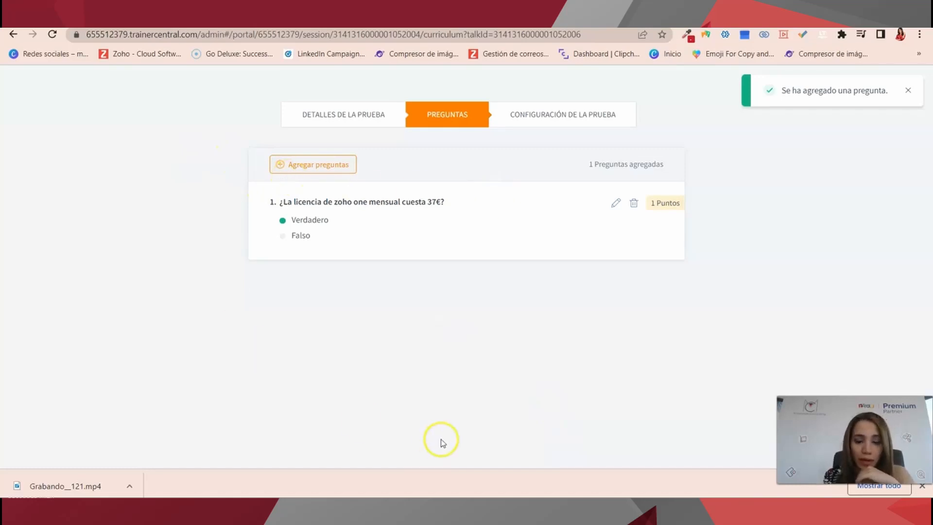
left_click_drag(665, 203, 678, 206)
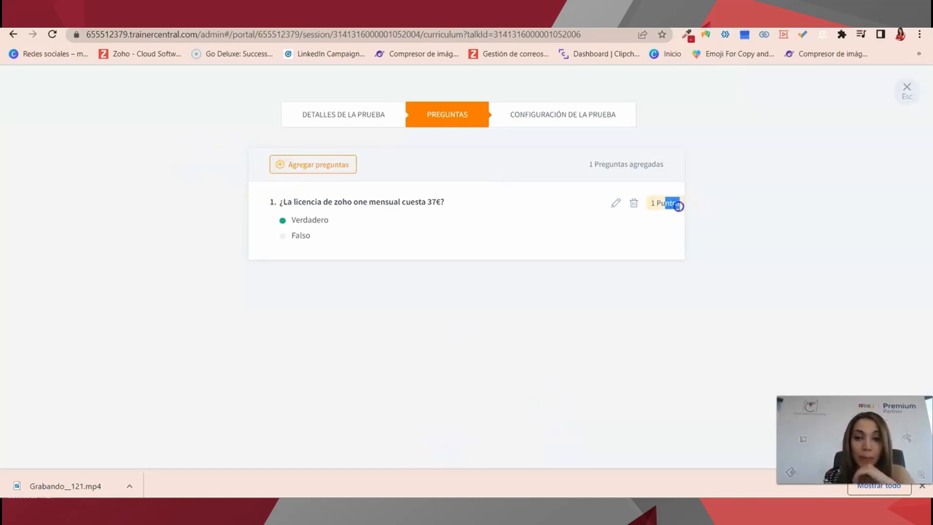
left_click(602, 115)
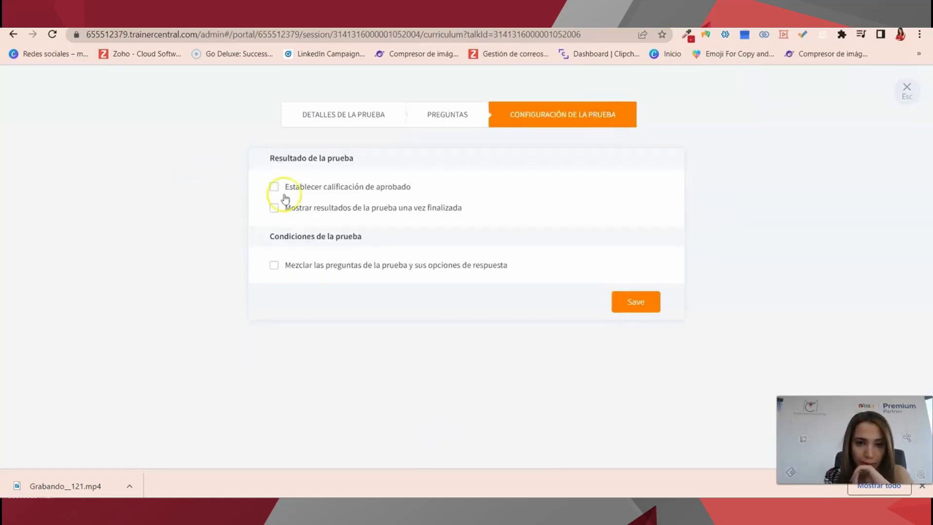
Require a 50% pass mark and show results with correct answers after the test.
left_click(371, 193)
left_click(443, 208)
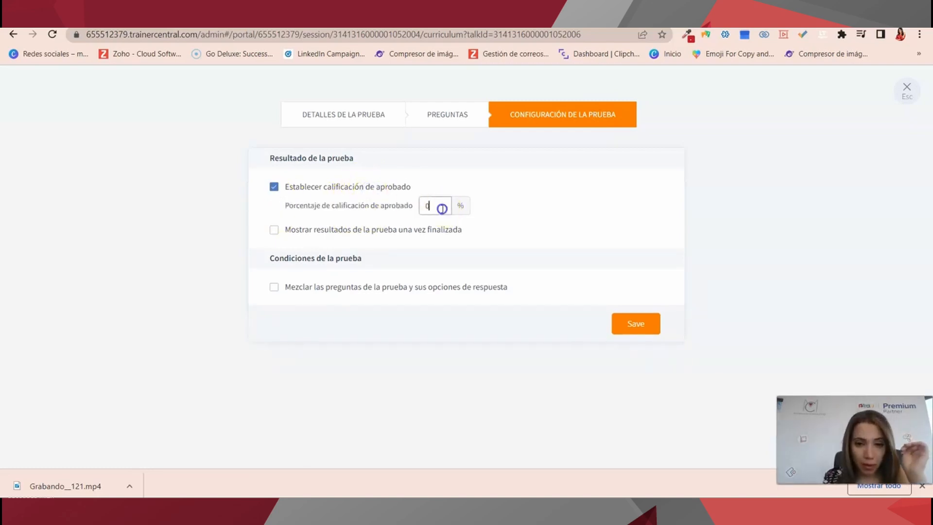
key("BackSpace")
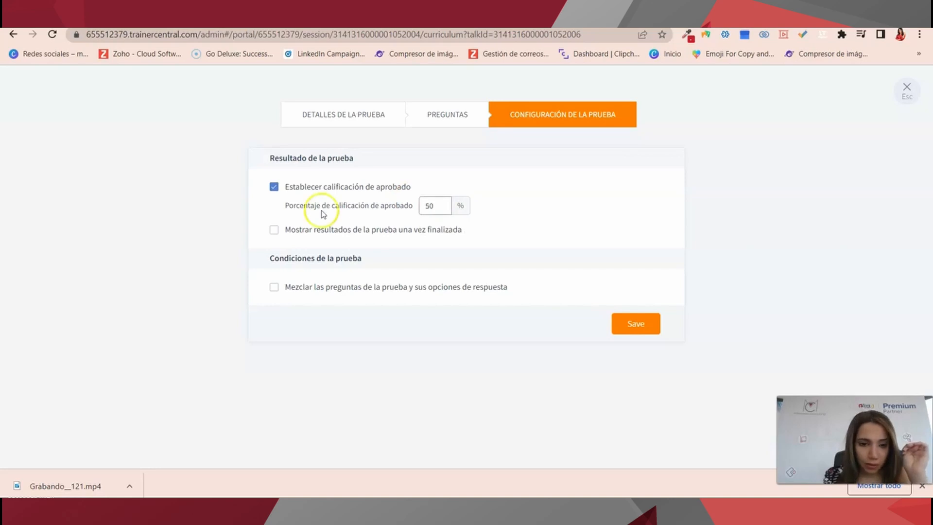
left_click(270, 230)
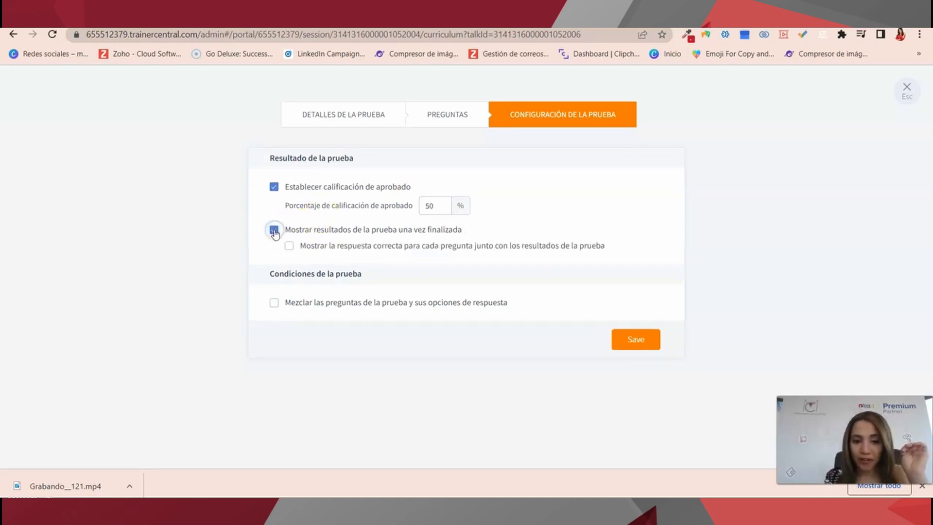
left_click(290, 247)
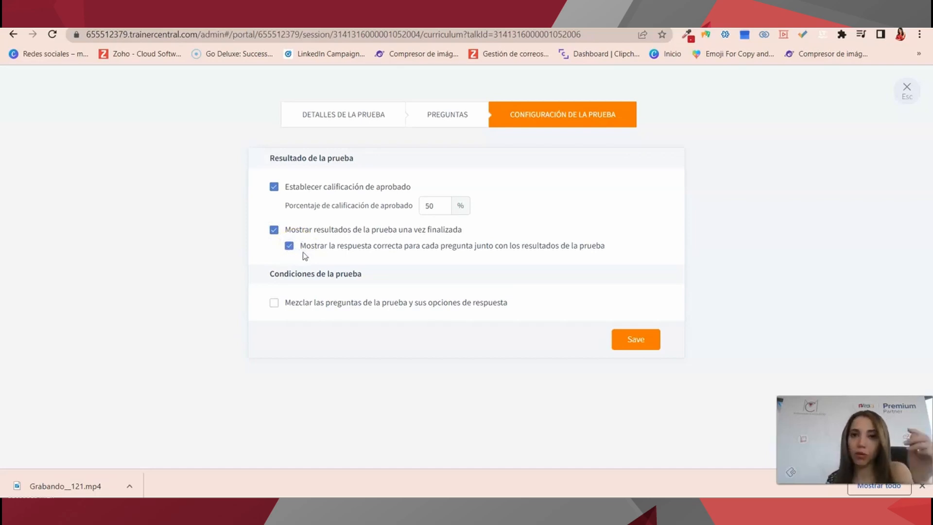
Leave question shuffling off, save the test settings and close them.
left_click(274, 306)
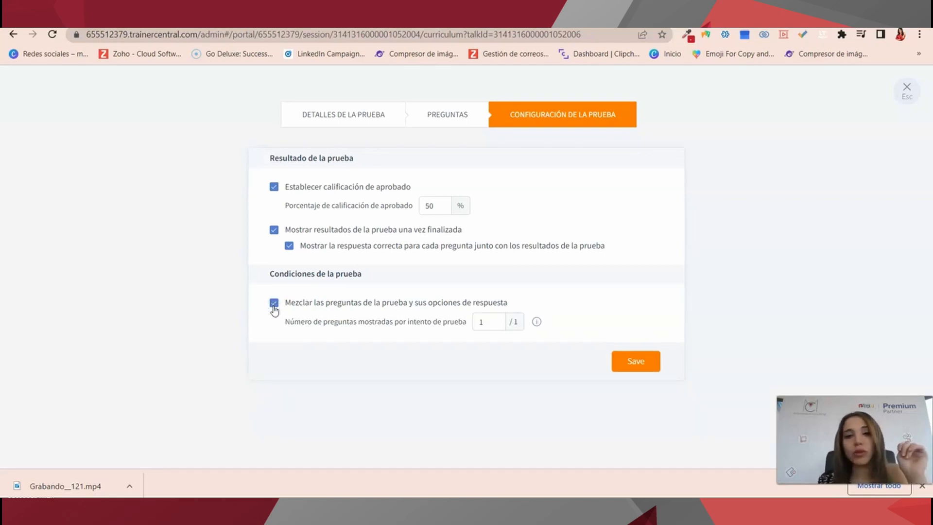
left_click(274, 306)
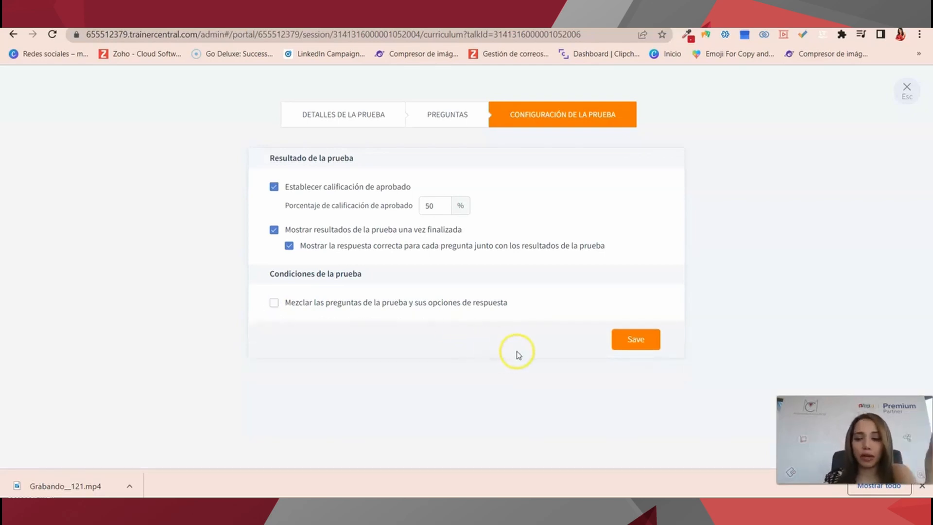
left_click(642, 331)
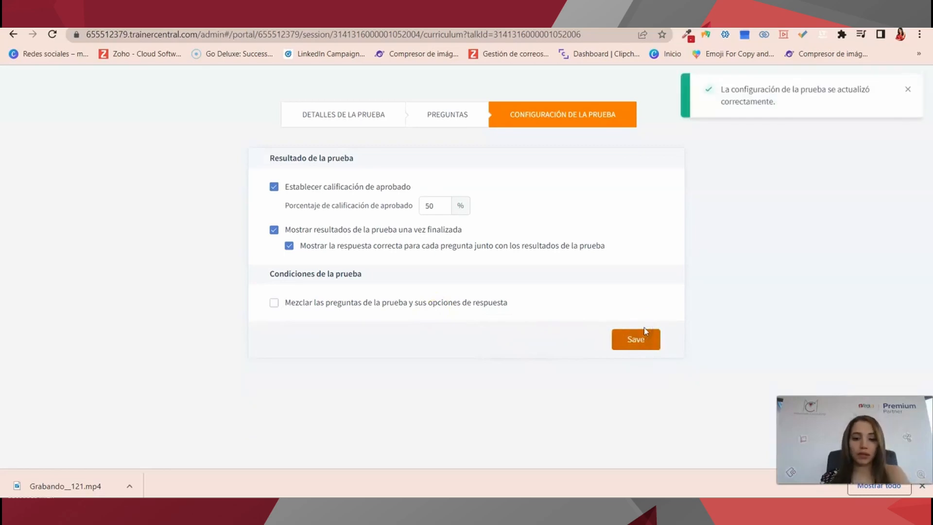
left_click(908, 91)
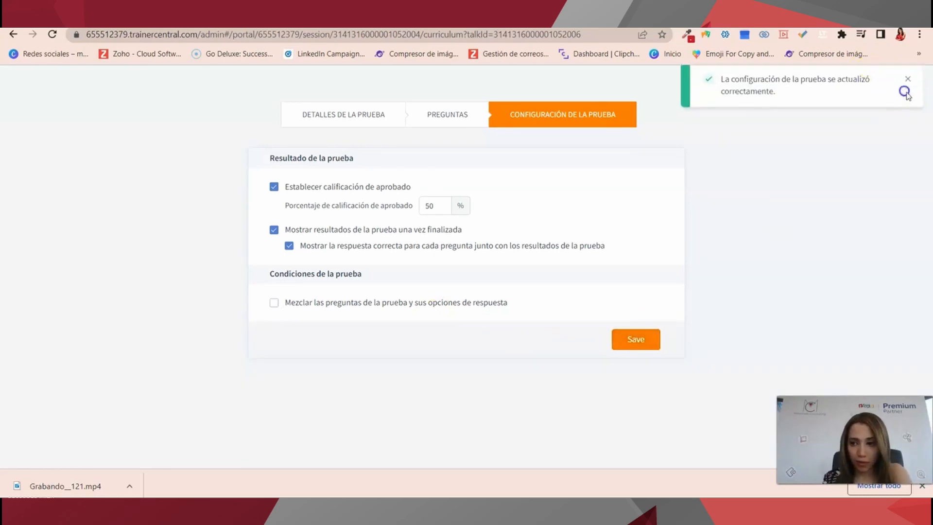
left_click(912, 93)
Choose 'Cargar desde el equipo' under Handouts to pick a file from the computer.
scroll(307, 374, "down", 2)
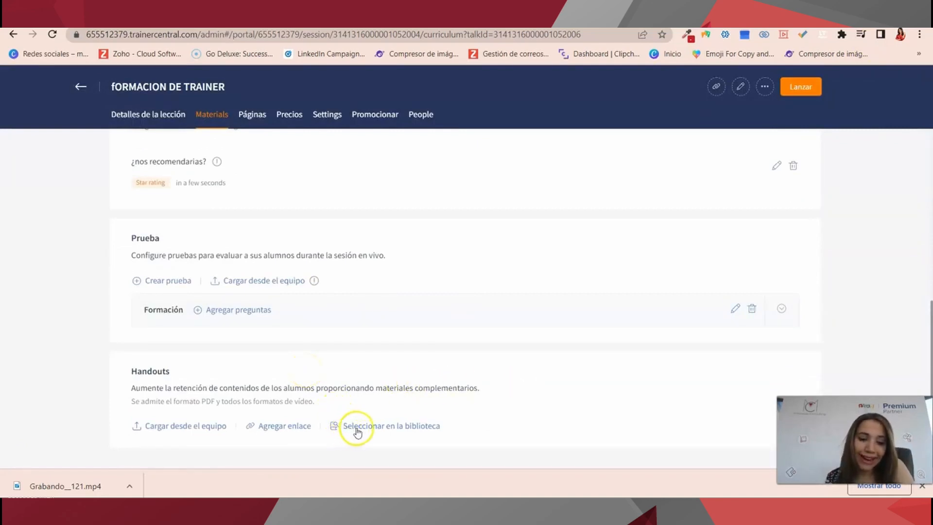
left_click(203, 428)
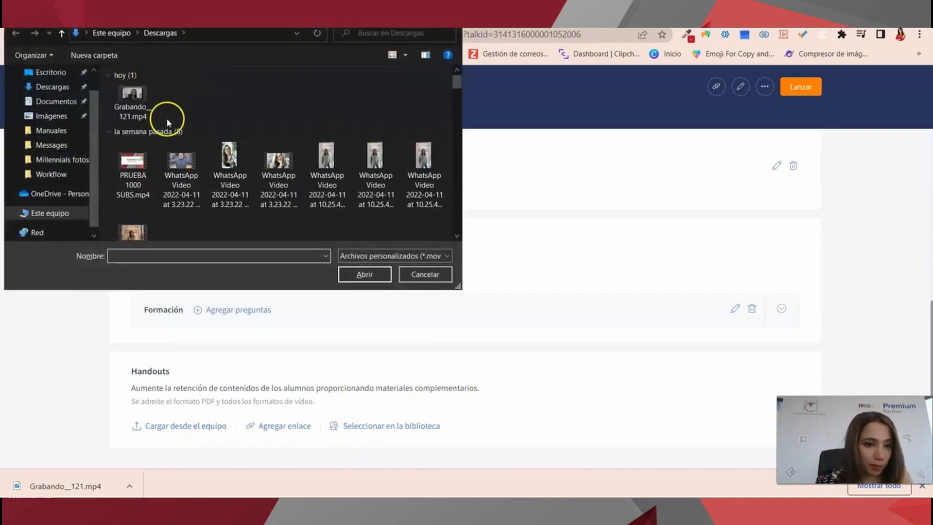
Upload 'WhatsApp Video 2022-04-07 at 4.41.49 PM.mp4' from Descargas as a session handout.
scroll(167, 121, "down", 10)
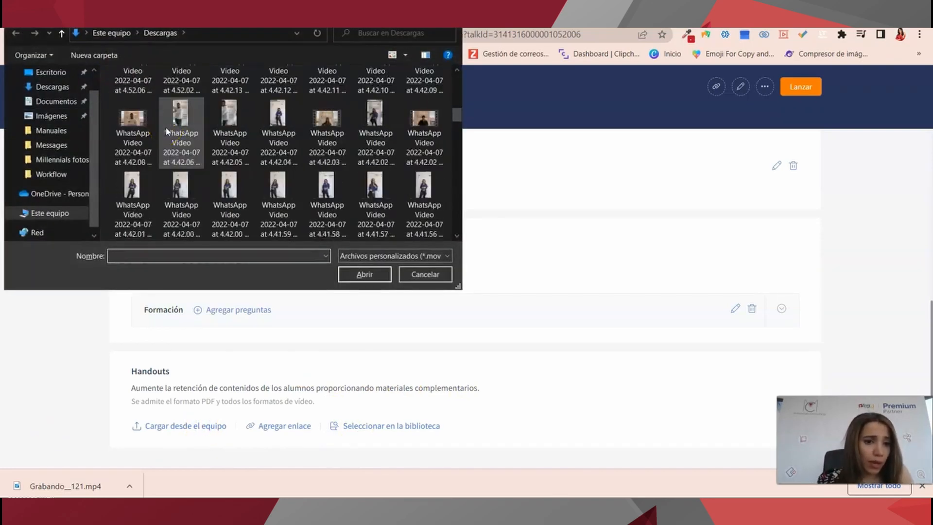
scroll(166, 130, "down", 3)
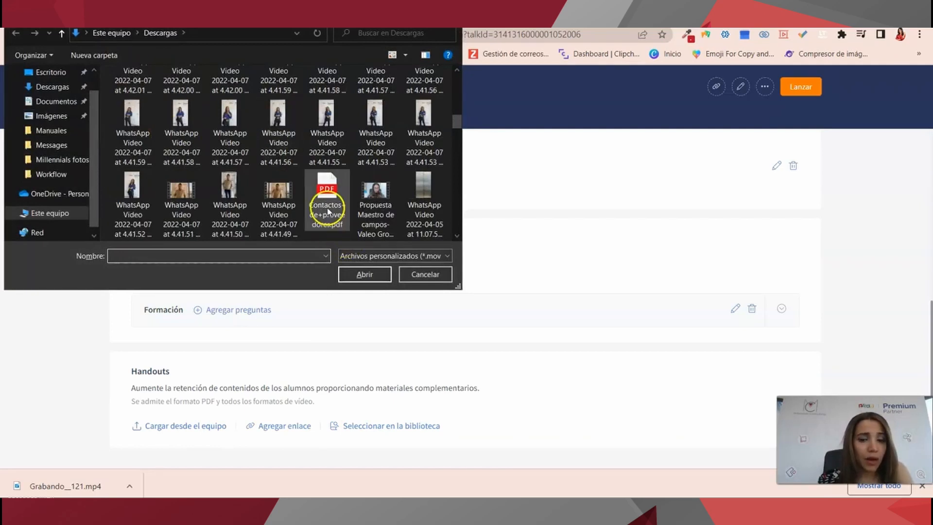
scroll(188, 212, "down", 3)
scroll(188, 211, "up", 3)
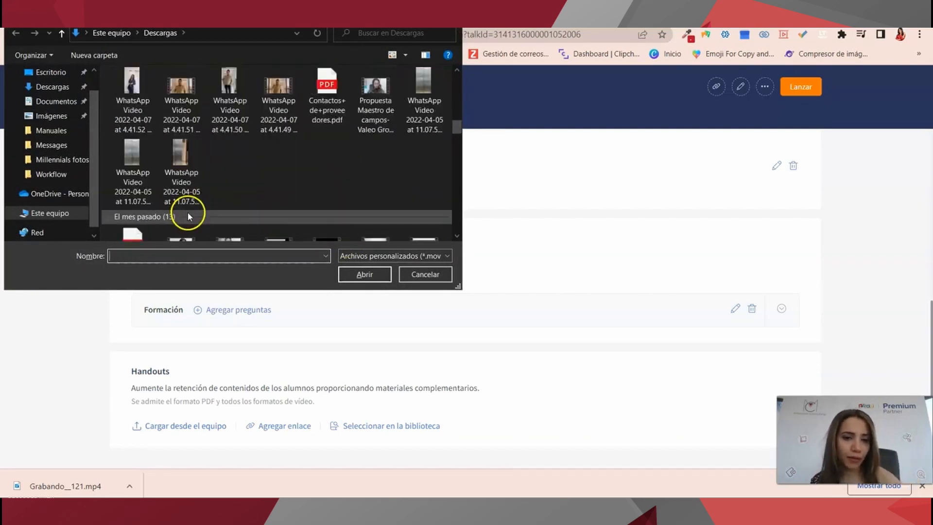
scroll(214, 209, "down", 3)
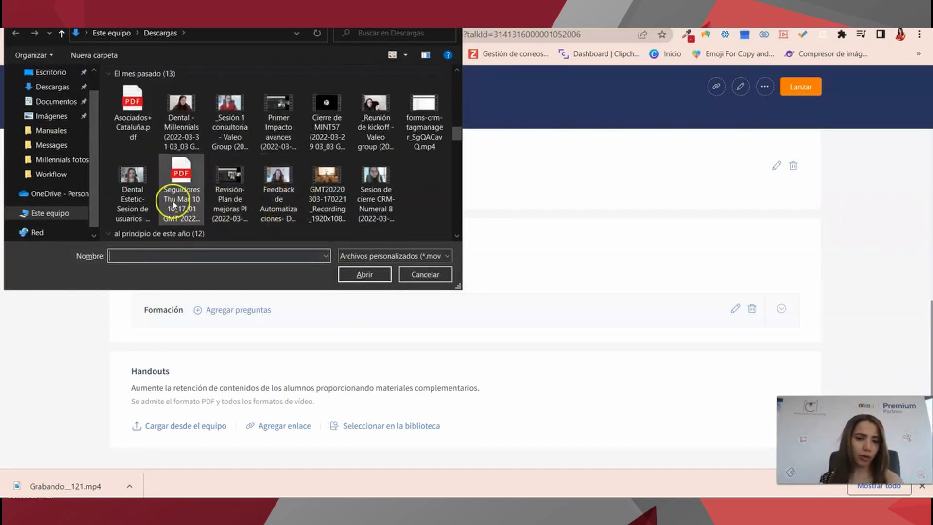
scroll(183, 192, "up", 3)
left_click(278, 179)
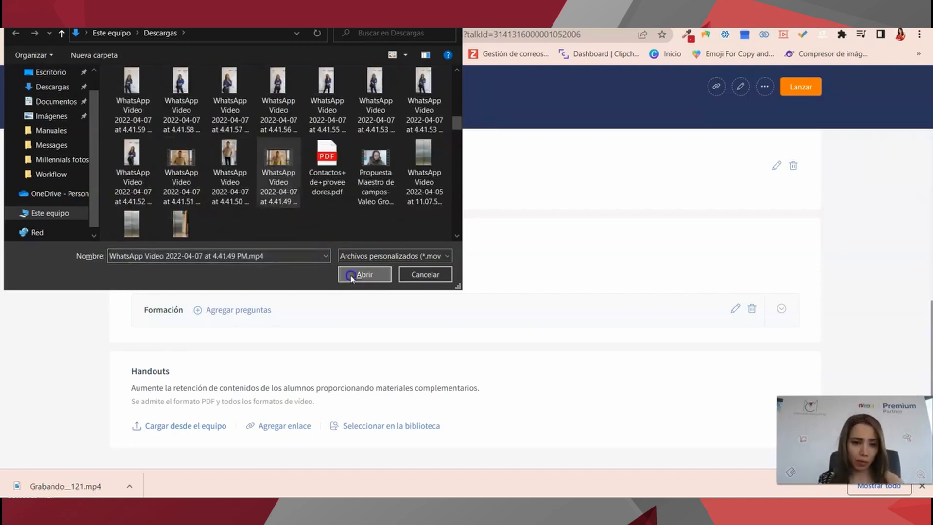
left_click(365, 274)
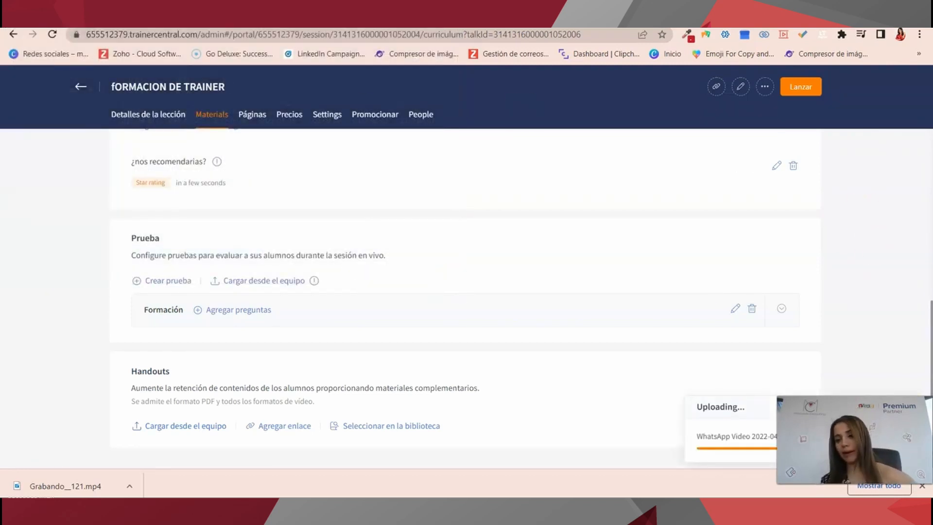
scroll(374, 356, "down", 2)
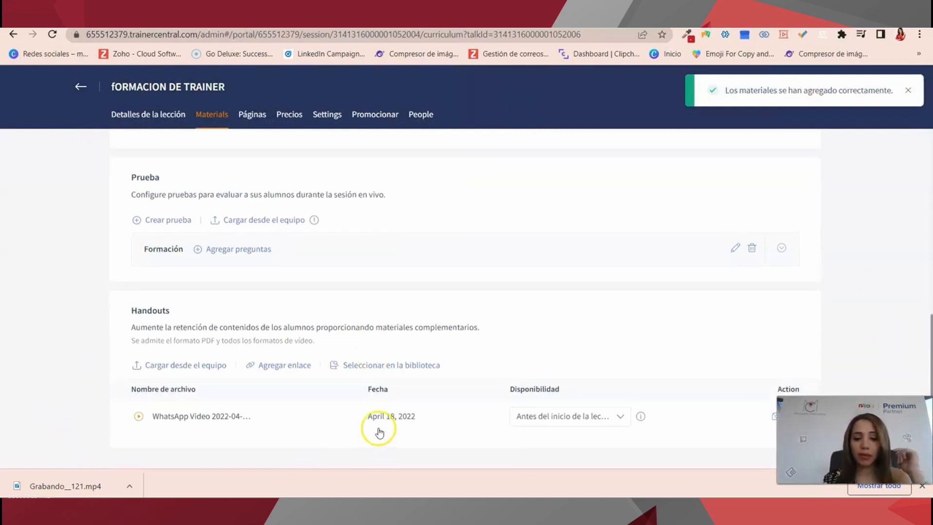
scroll(362, 424, "up", 8)
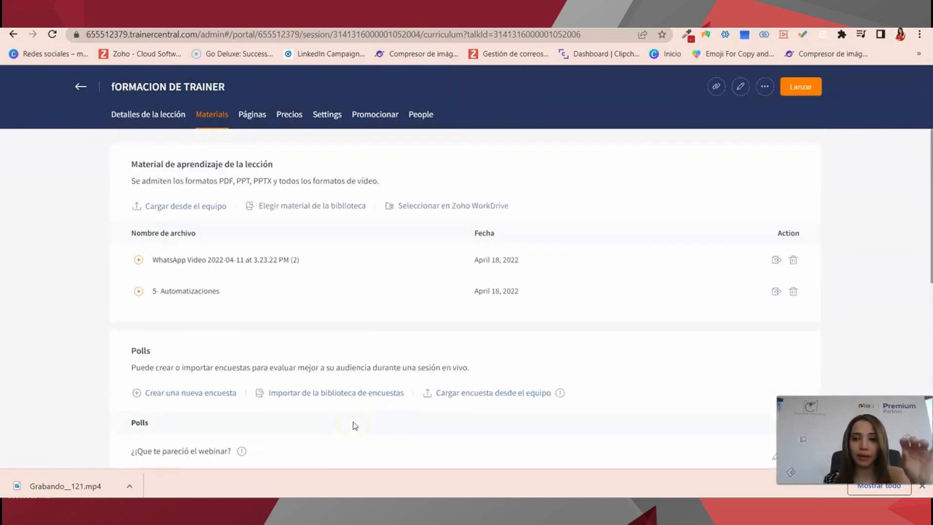
Preview the session home page from Páginas, then go back to the template overview.
left_click(257, 121)
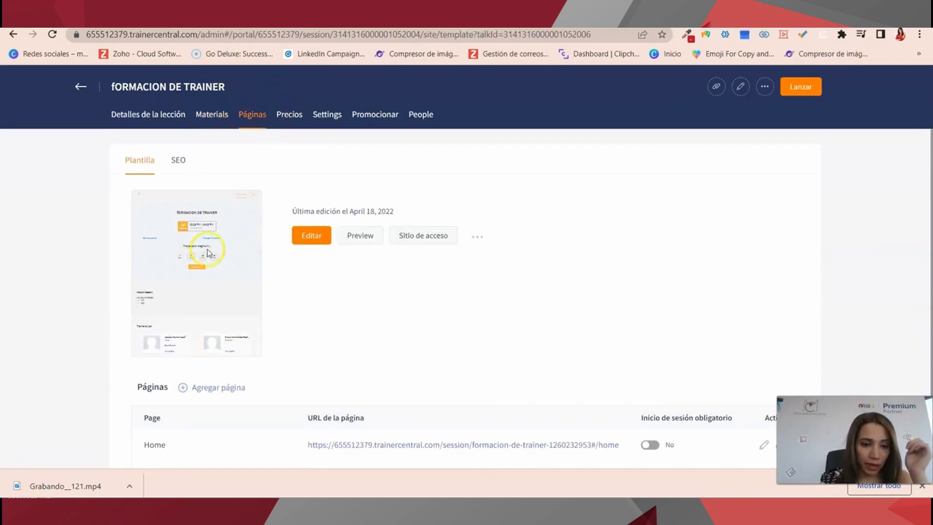
scroll(414, 250, "down", 2)
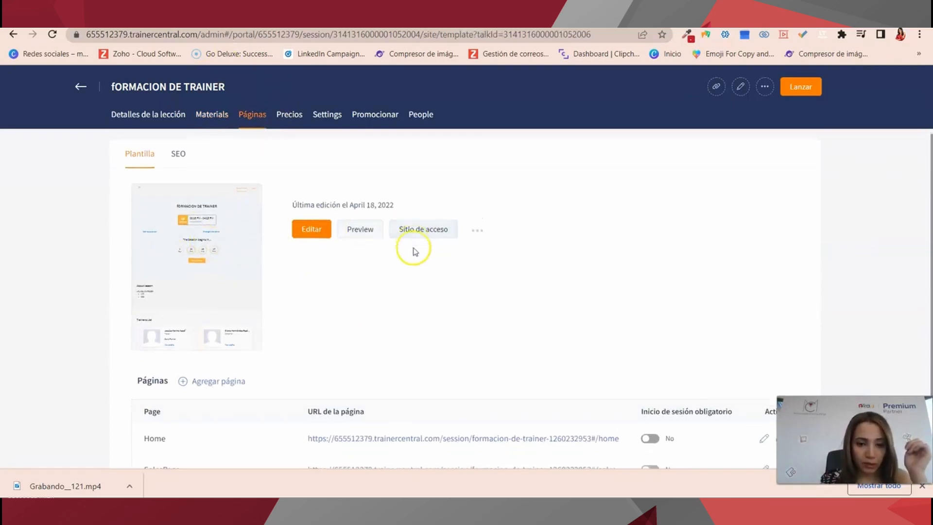
scroll(413, 250, "up", 2)
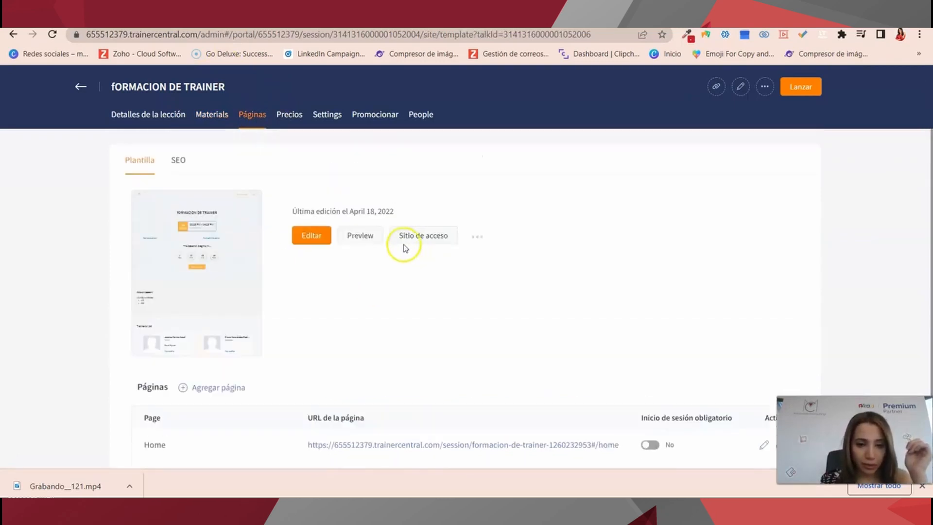
left_click(368, 237)
triple_click(581, 202)
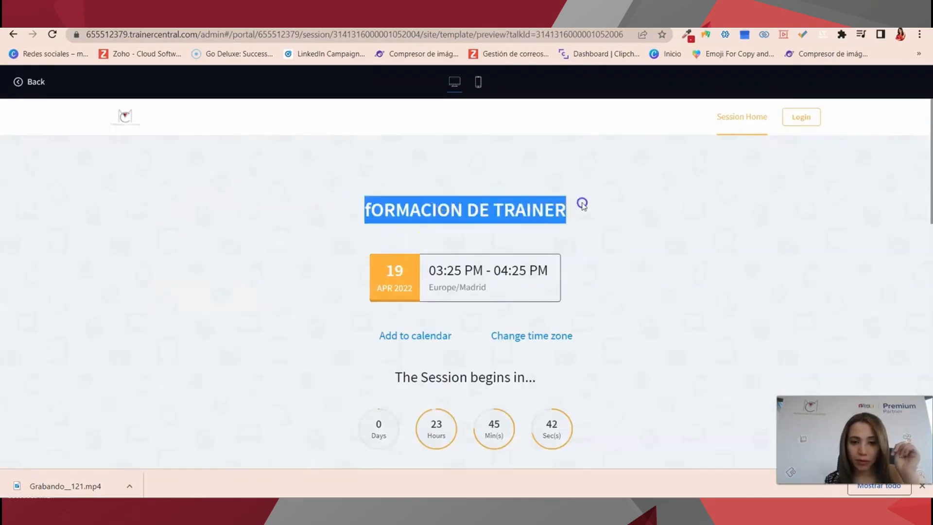
scroll(470, 349, "down", 2)
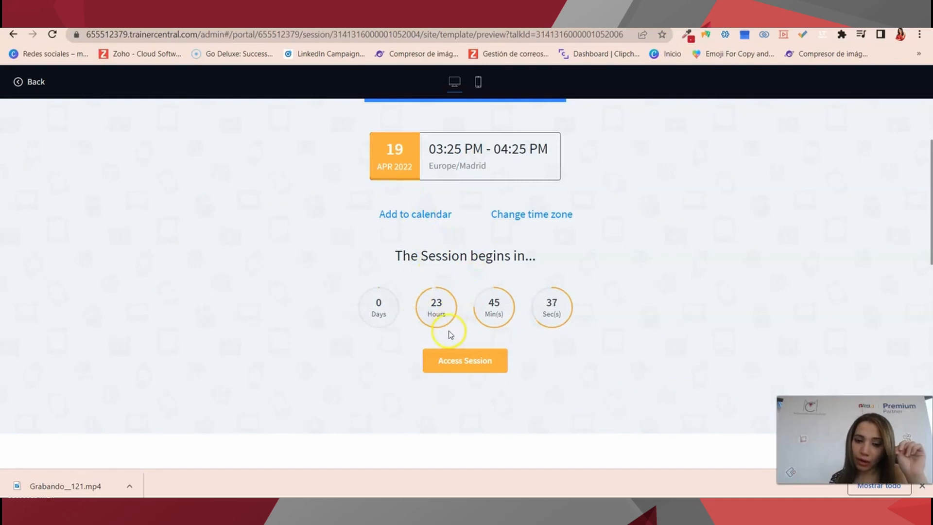
left_click(7, 35)
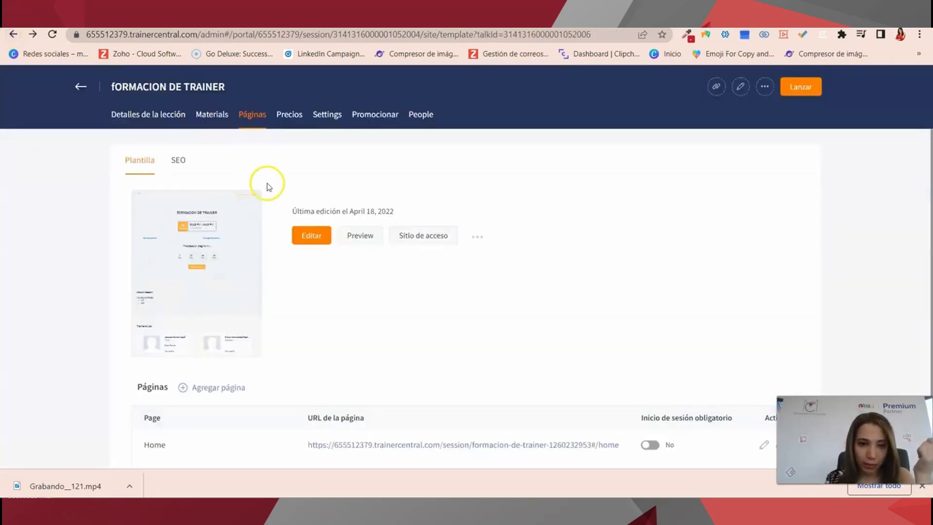
Show SEO settings with title 'fORMACION DE TRAINER' and description 'HOLA ES UNA PRUEBA'; focus meta keywords.
left_click(178, 160)
scroll(171, 210, "down", 2)
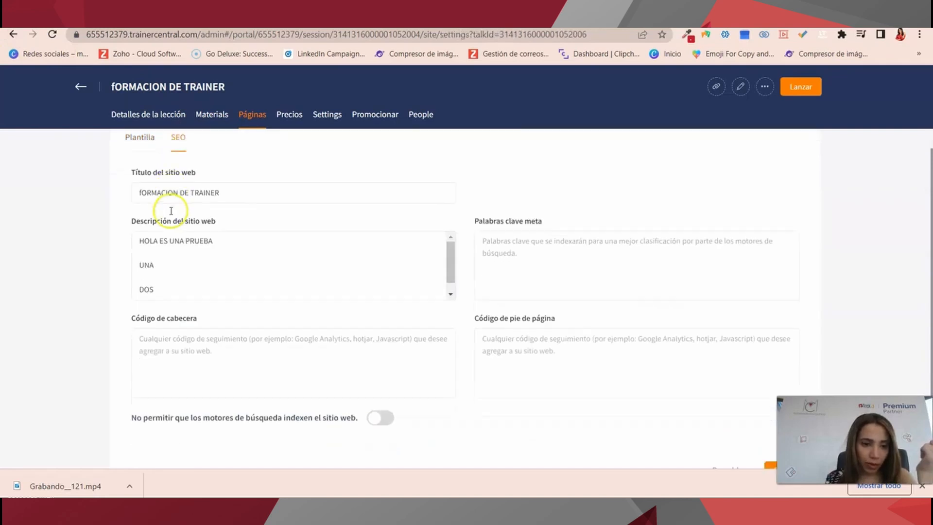
scroll(192, 357, "up", 2)
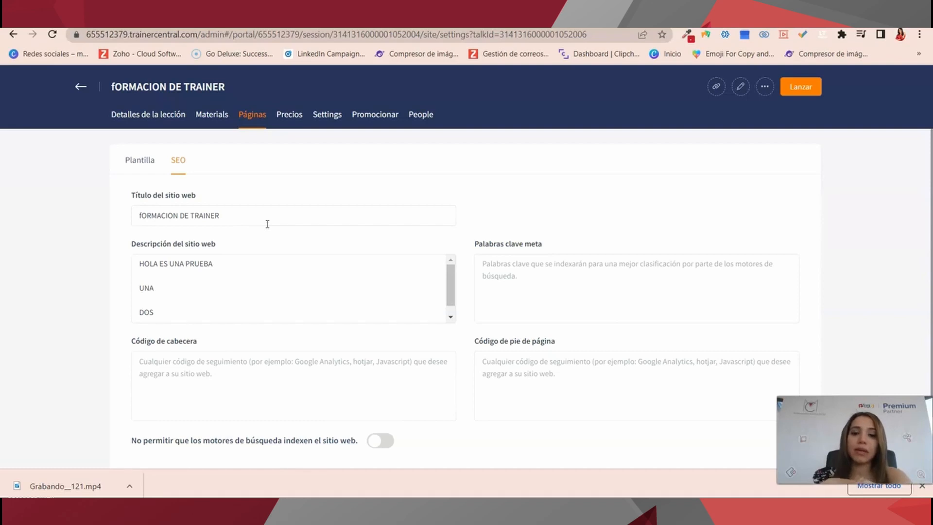
left_click(516, 311)
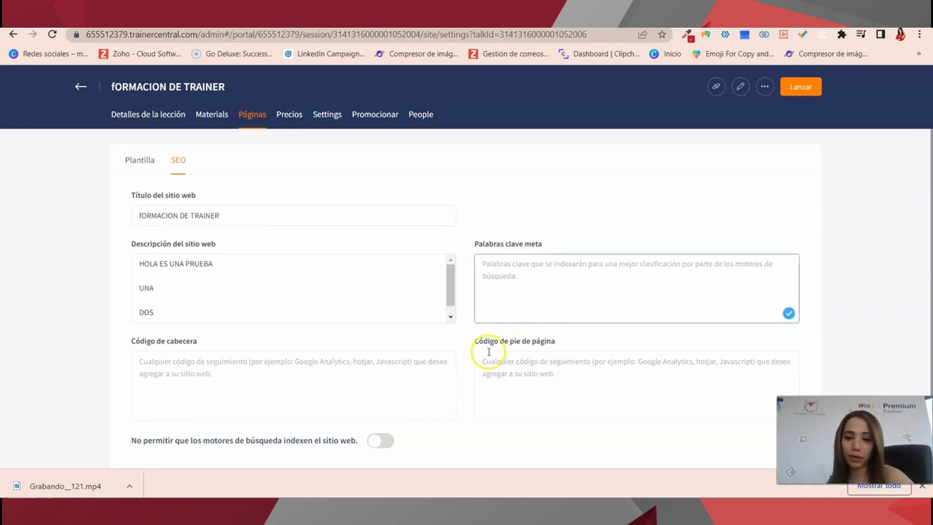
scroll(382, 398, "down", 1)
scroll(377, 406, "up", 1)
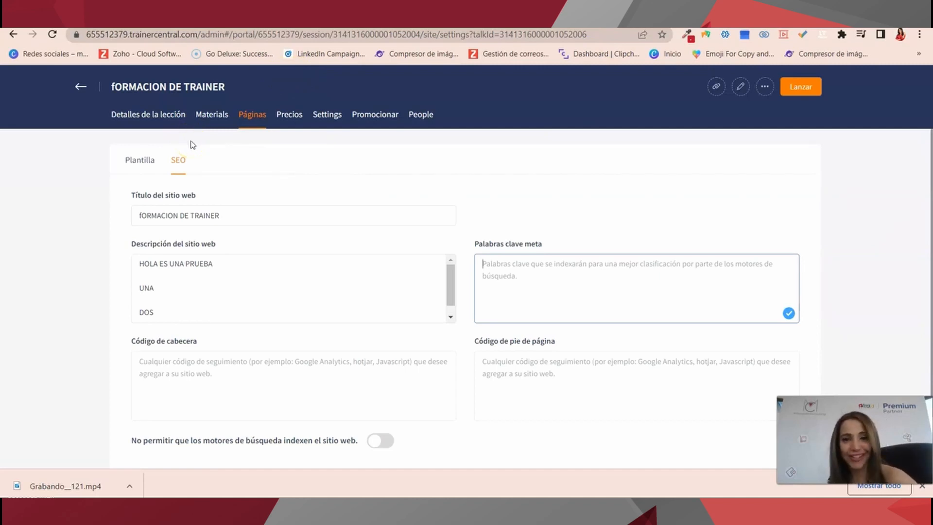
Copy the free FORMACION DE TRAINER ticket's purchase URL from the pricing page, then open Settings.
left_click(294, 116)
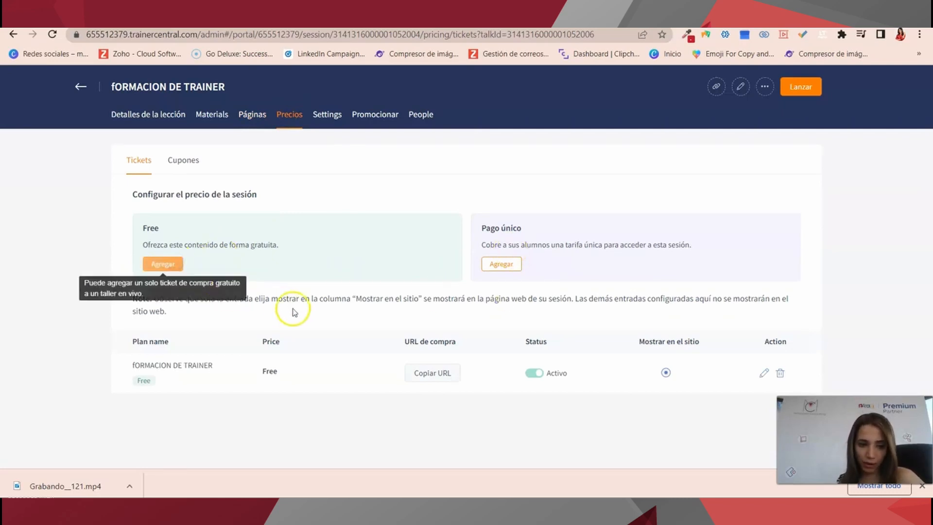
left_click(185, 162)
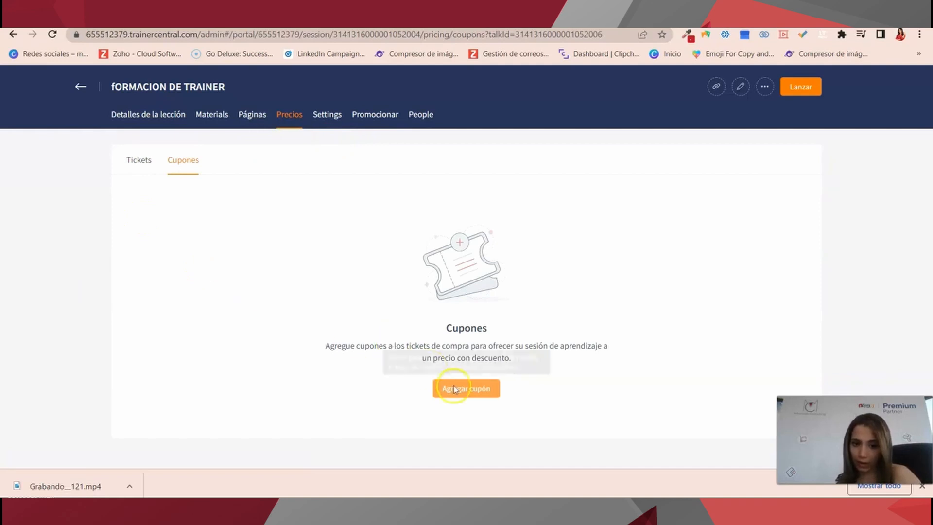
left_click(454, 389)
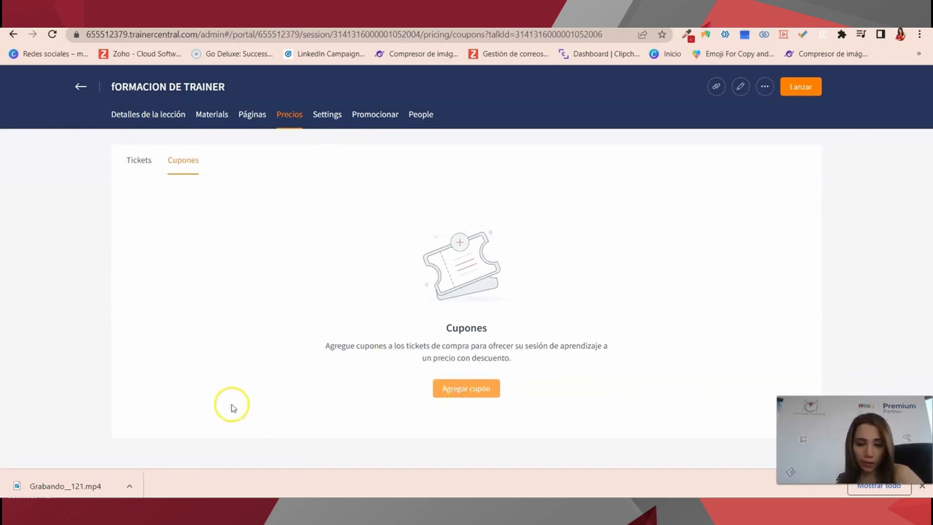
left_click(141, 165)
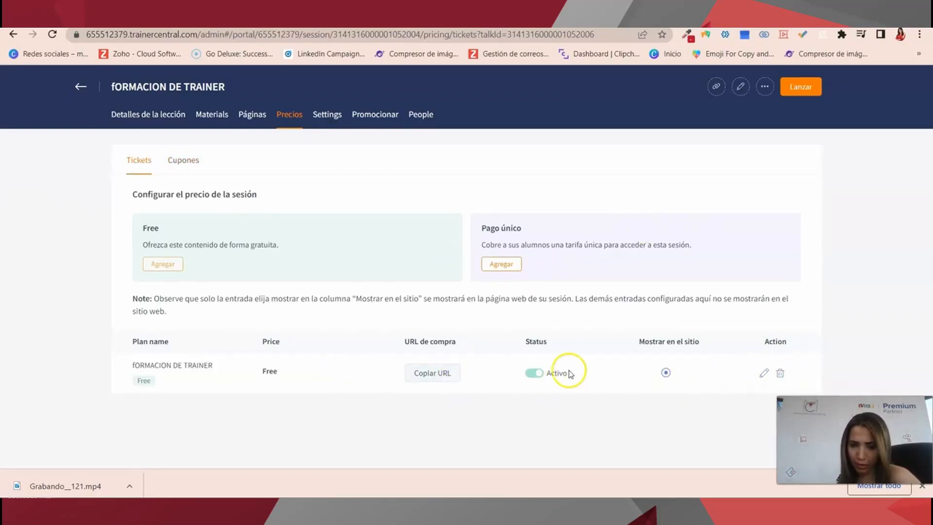
left_click(429, 379)
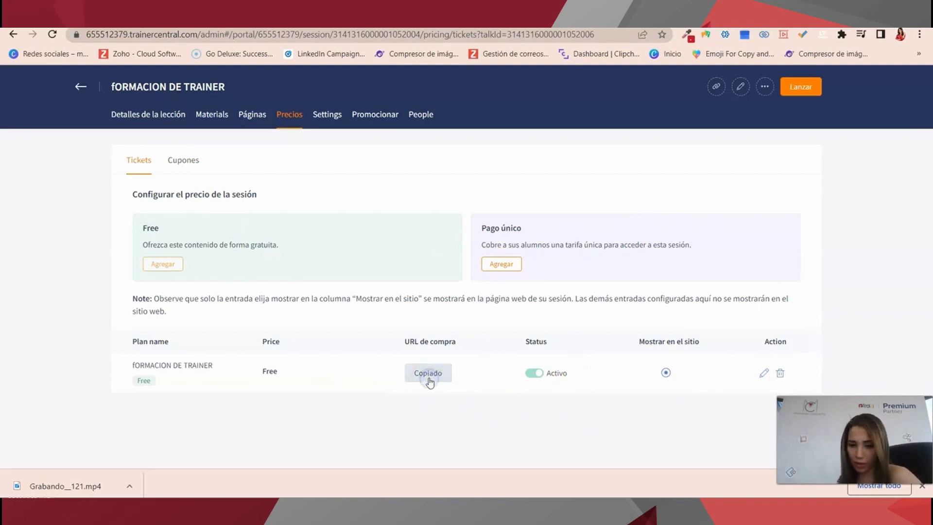
left_click(334, 114)
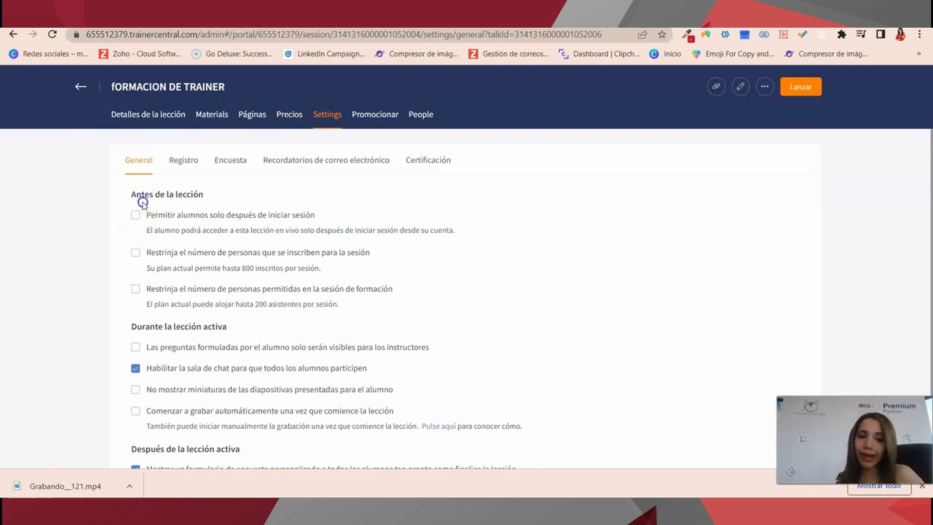
Require attendees to log in, leaving enrolment and attendee limits turned off.
left_click_drag(140, 200, 346, 292)
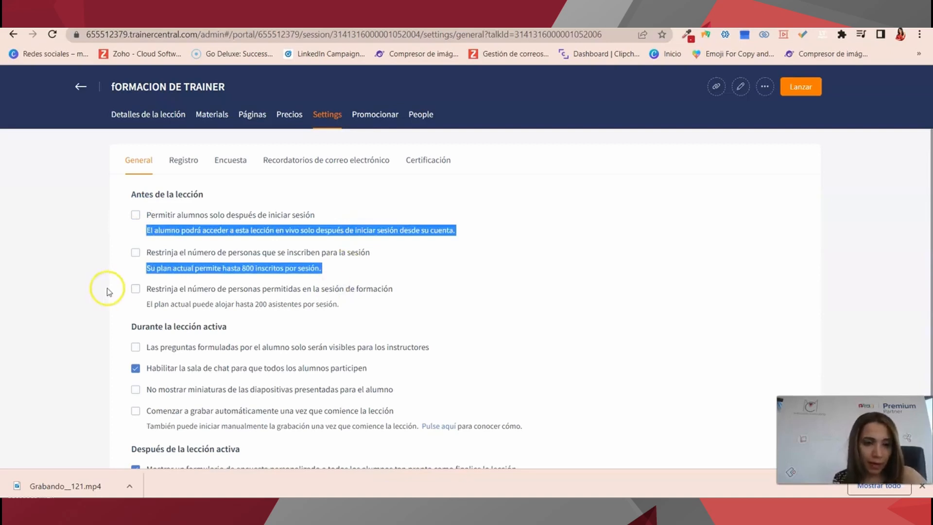
left_click(236, 236)
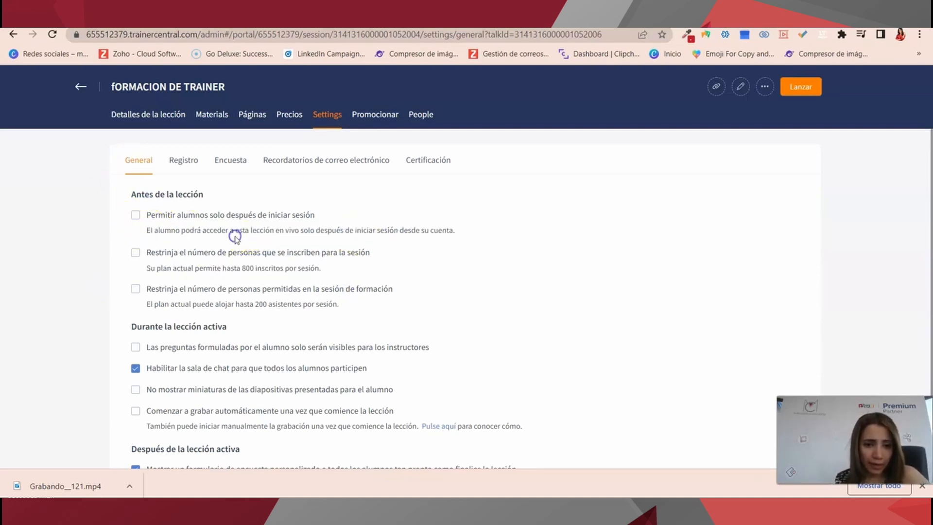
left_click(140, 216)
left_click(136, 252)
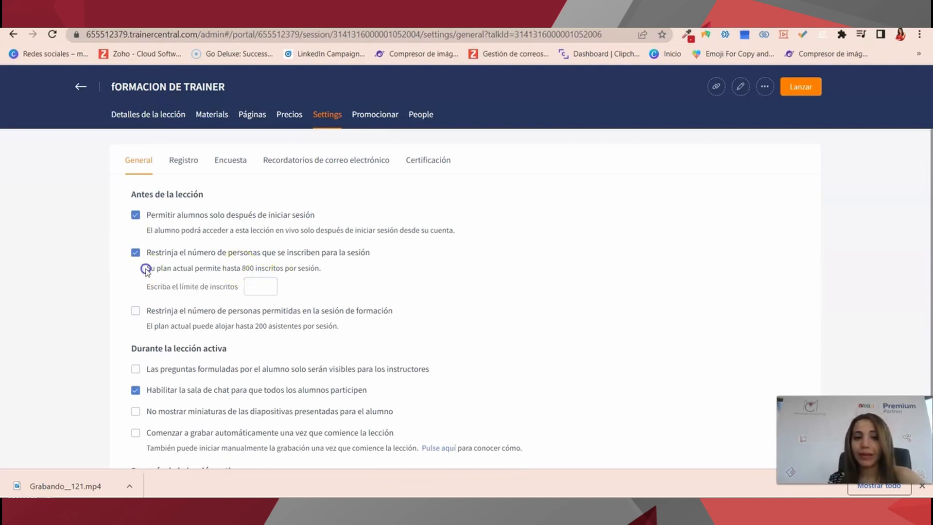
left_click_drag(144, 267, 368, 267)
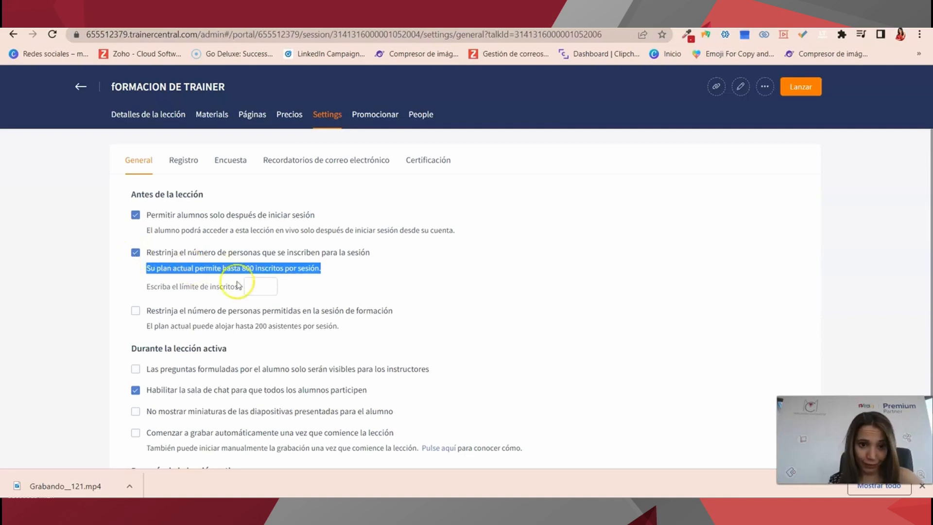
left_click(253, 286)
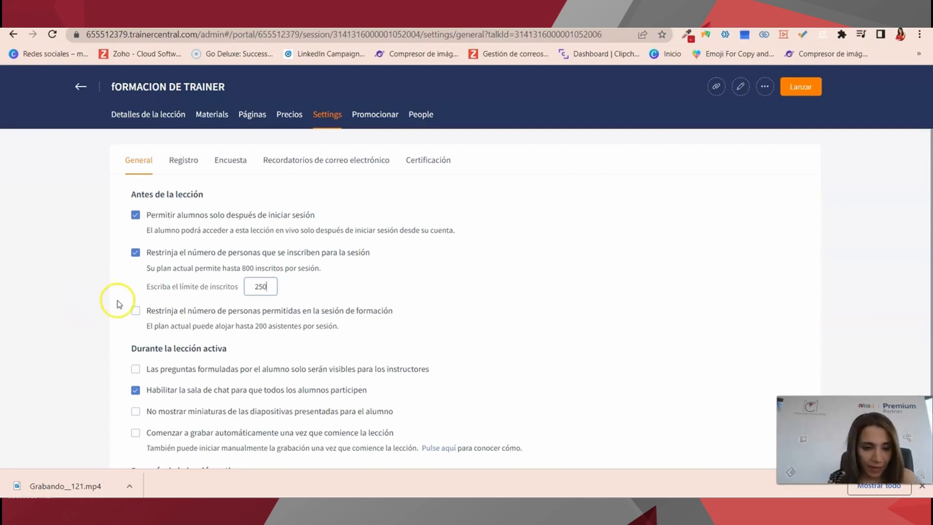
left_click(137, 313)
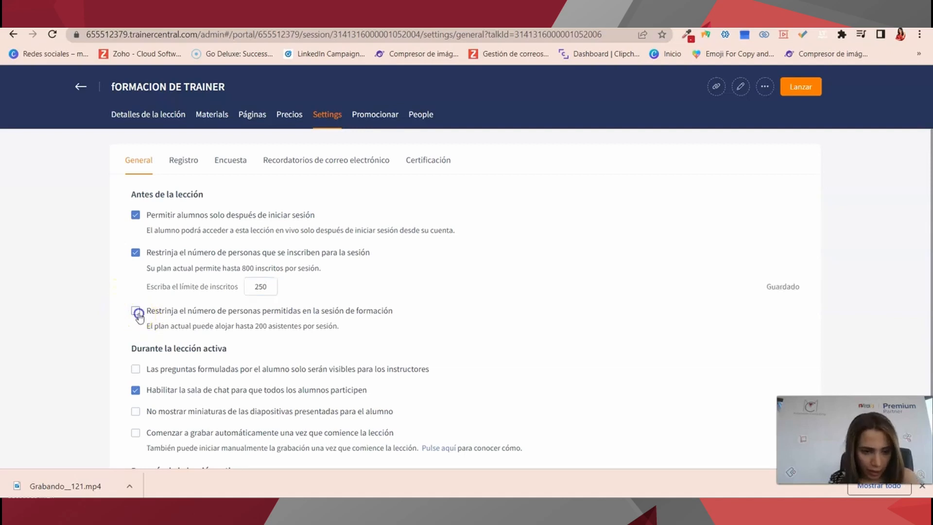
left_click_drag(329, 326, 175, 329)
left_click(135, 310)
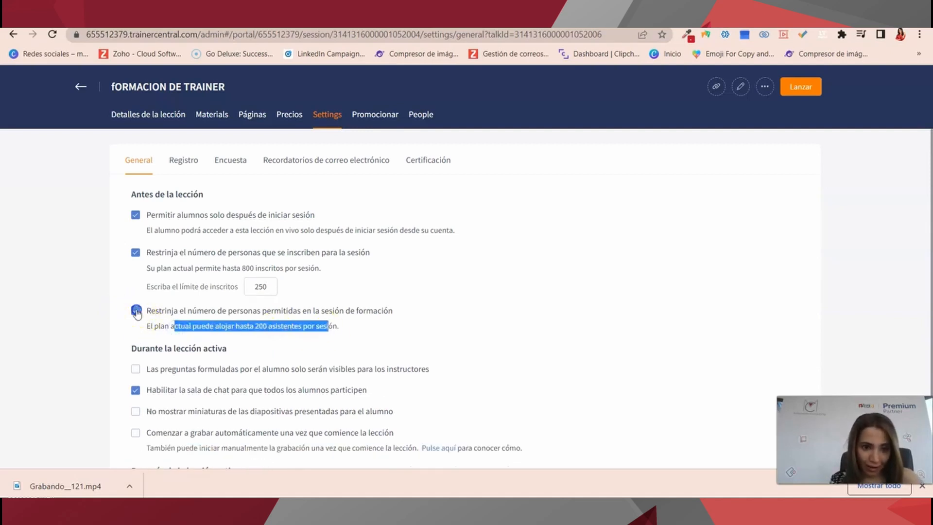
left_click(135, 252)
Make student questions instructor-only and record automatically when the lesson starts.
scroll(146, 306, "down", 1)
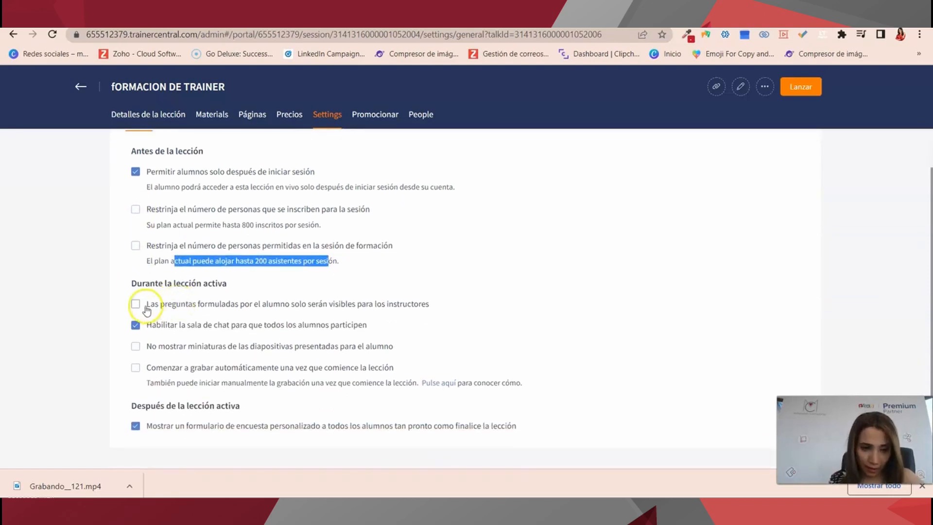
left_click(136, 304)
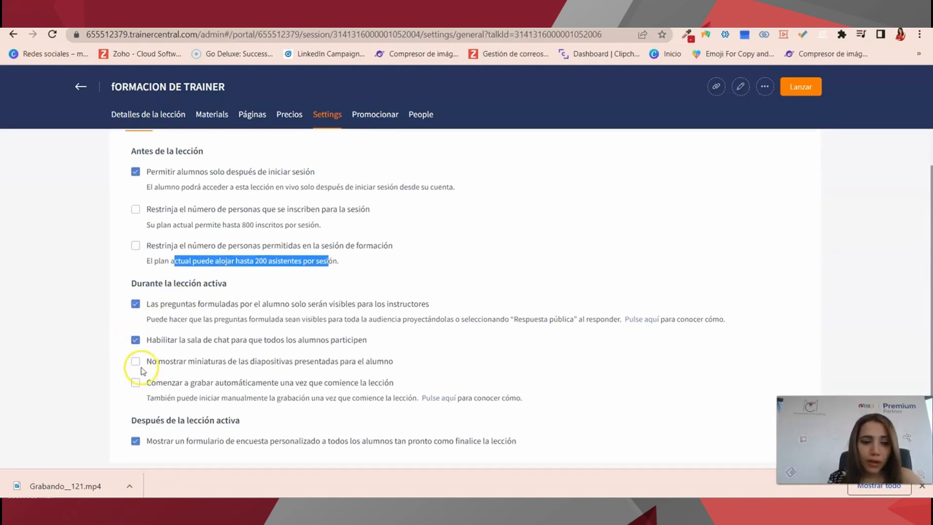
scroll(134, 357, "down", 1)
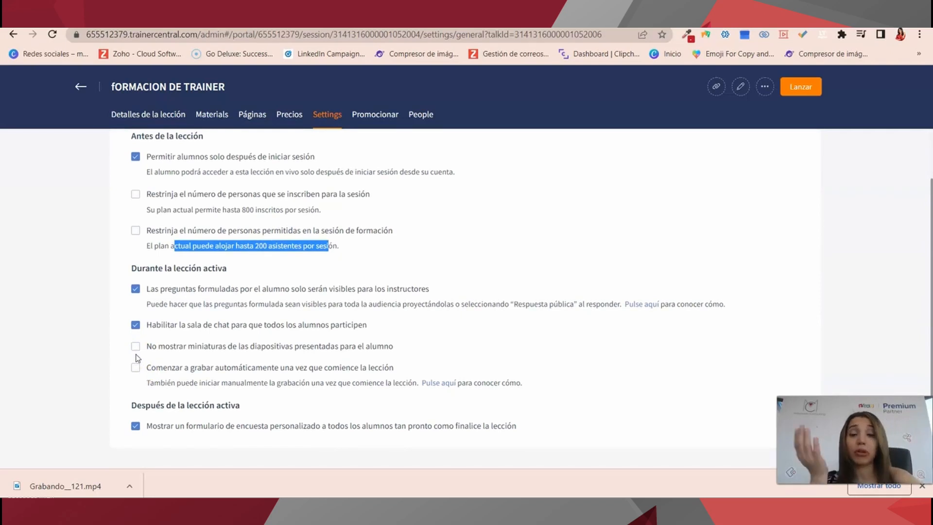
left_click(135, 368)
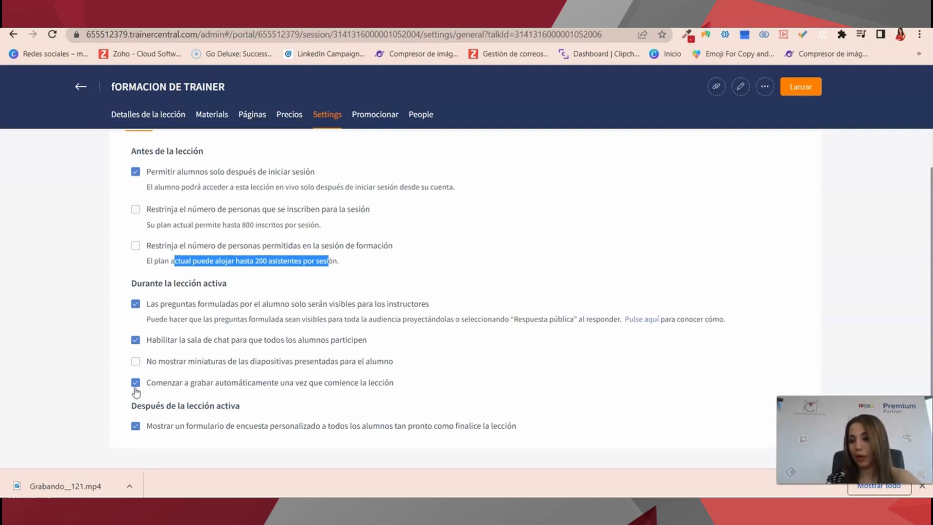
left_click(922, 487)
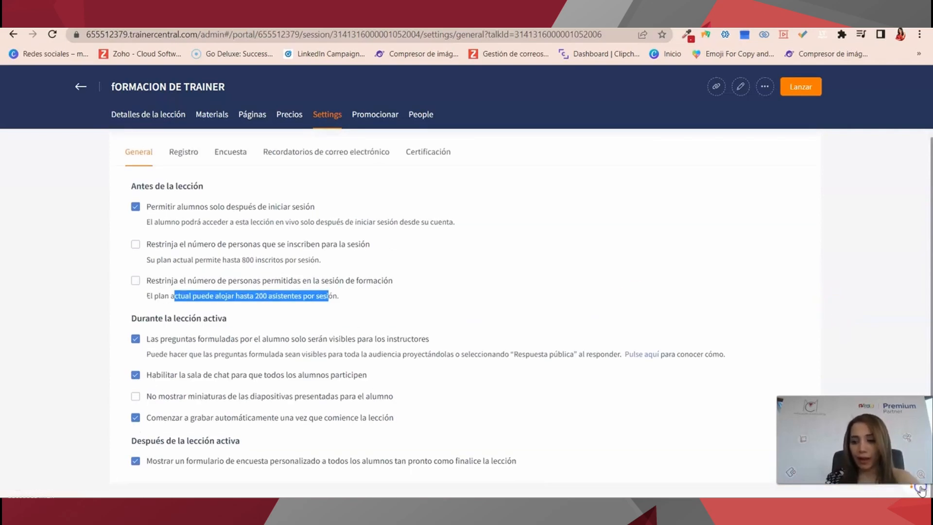
left_click(372, 115)
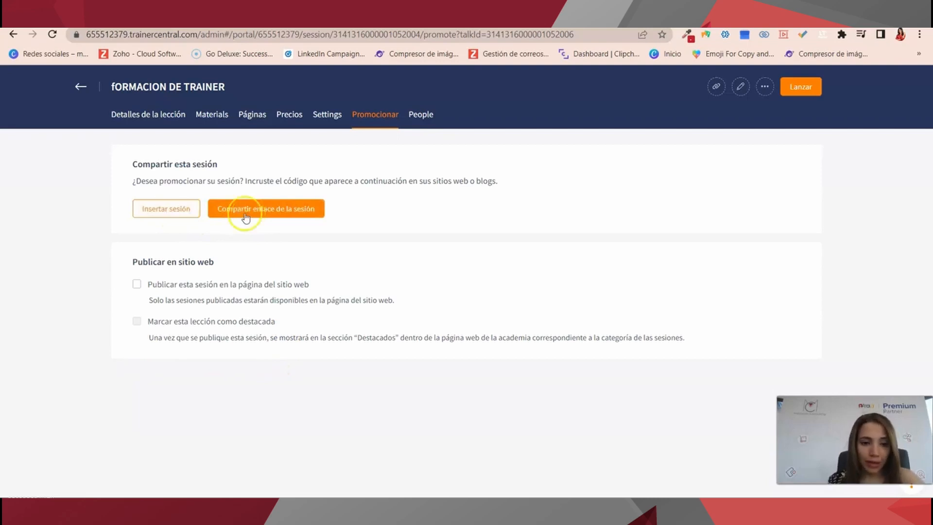
Select the session's embed code in the Insertar sesión widget, close it, and open People.
left_click(188, 214)
left_click(188, 212)
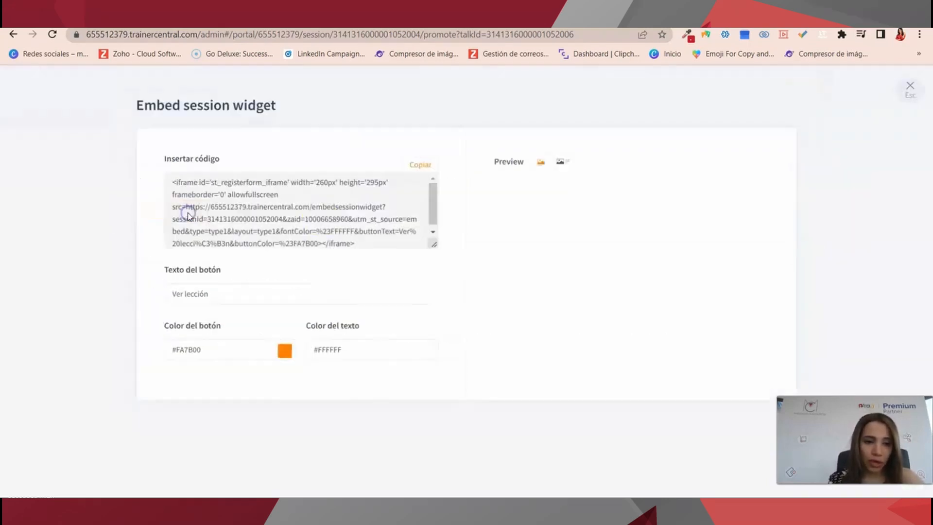
left_click_drag(415, 233, 156, 185)
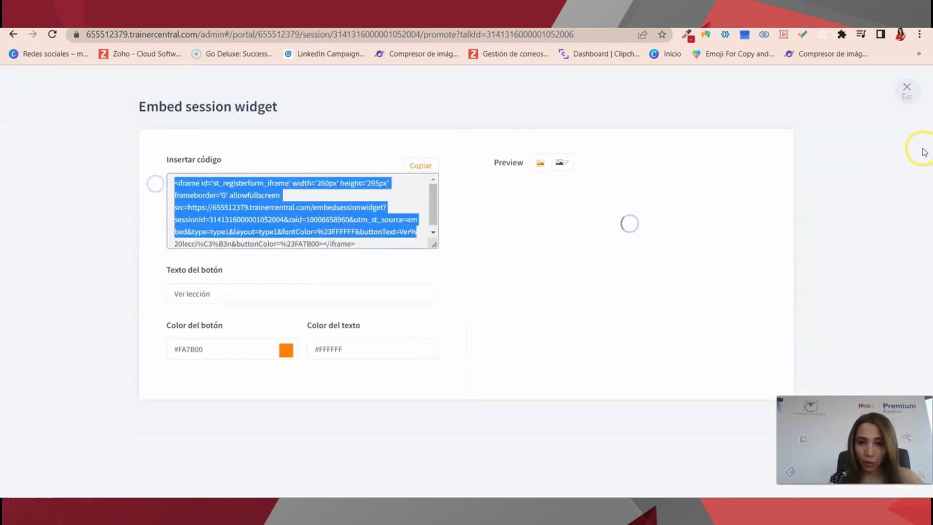
left_click(907, 89)
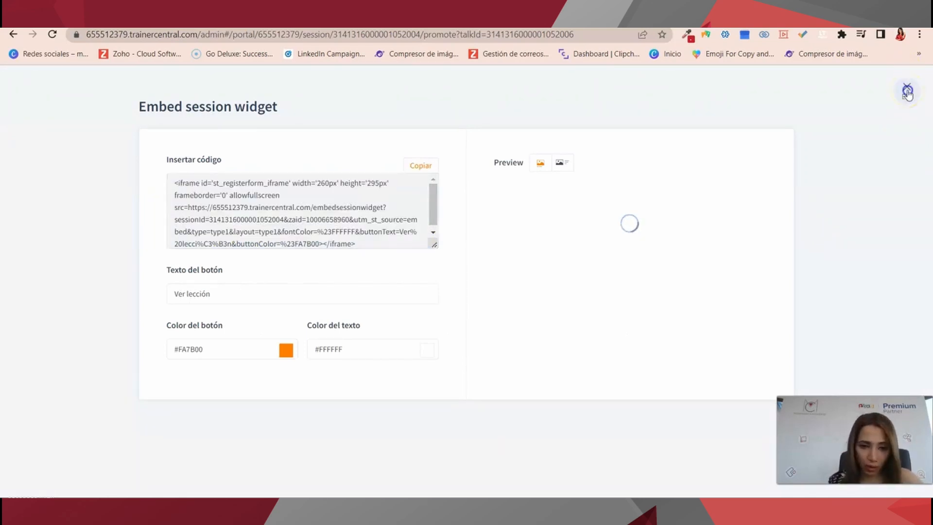
left_click(421, 114)
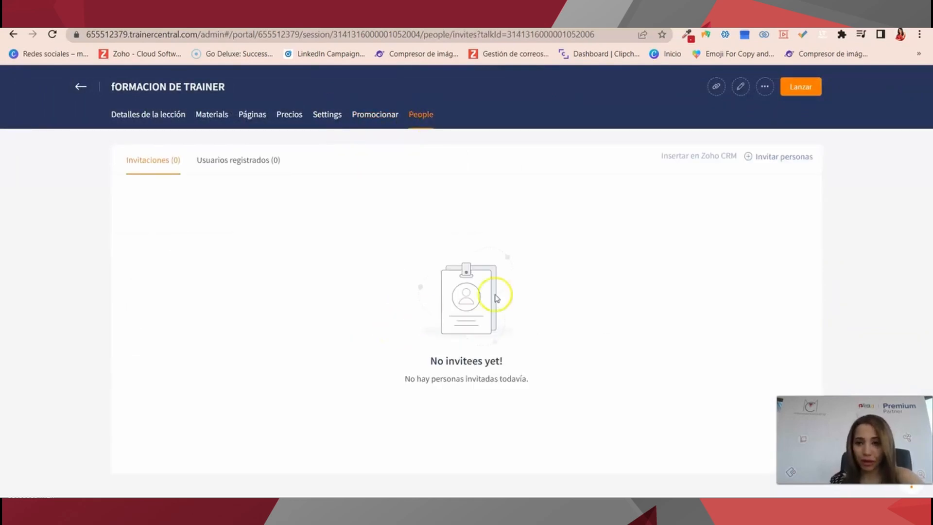
mouse_move(714, 160)
left_click(776, 156)
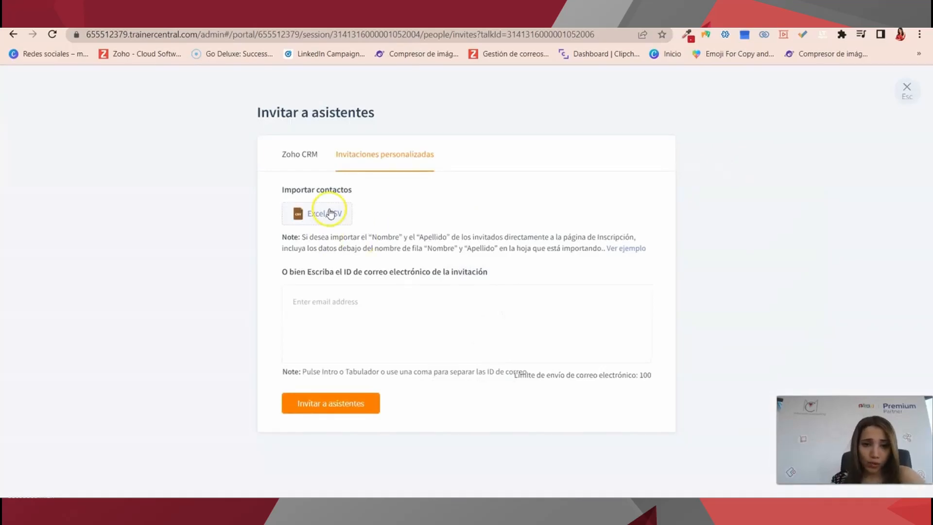
left_click(306, 148)
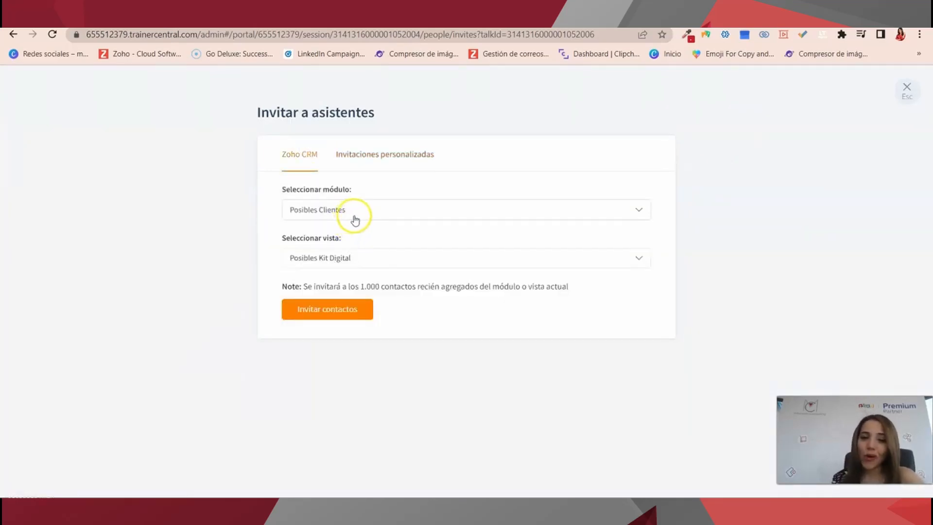
left_click_drag(275, 206, 377, 209)
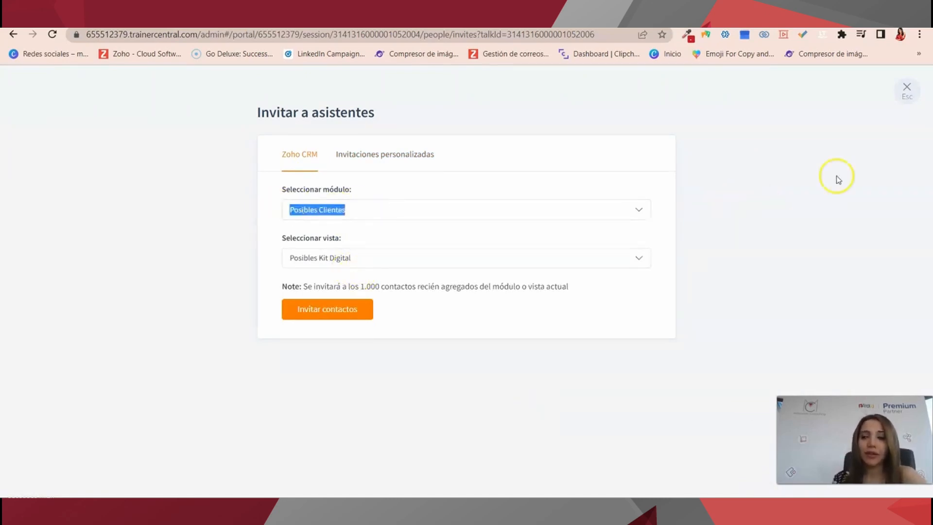
left_click(907, 92)
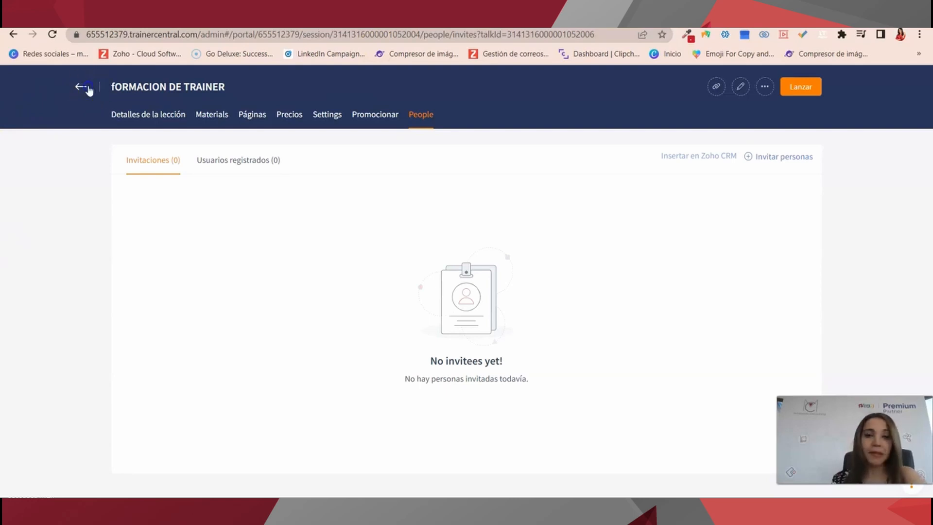
key("ctrl+a")
Launch the session ahead of schedule without mic or camera and show the attendee list.
left_click(837, 370)
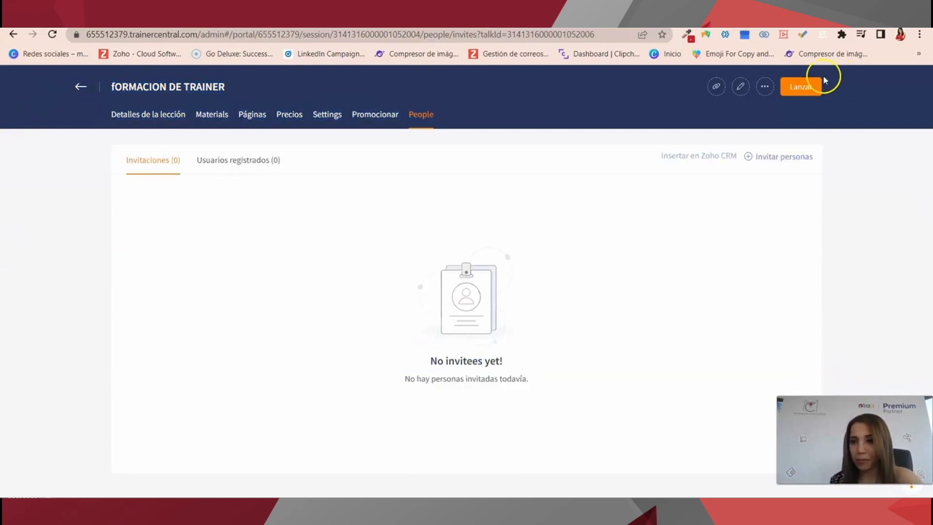
left_click(795, 99)
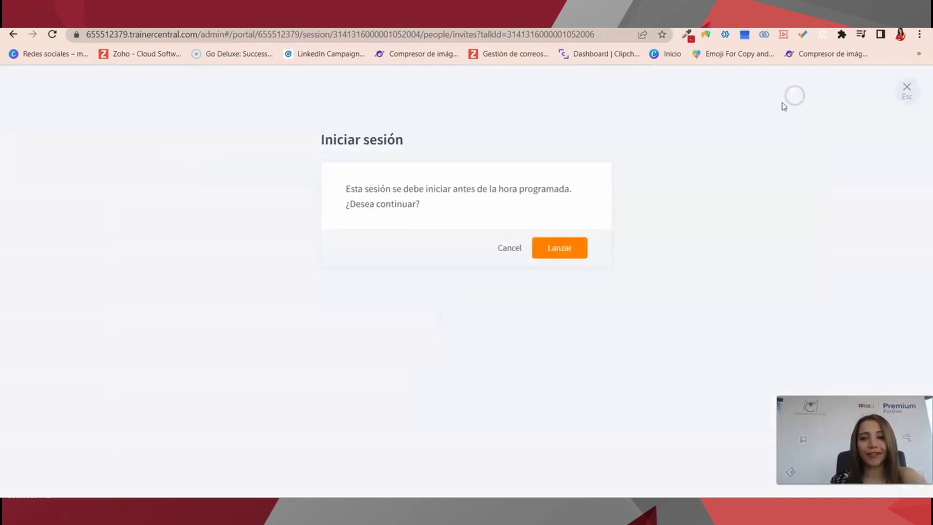
left_click(570, 249)
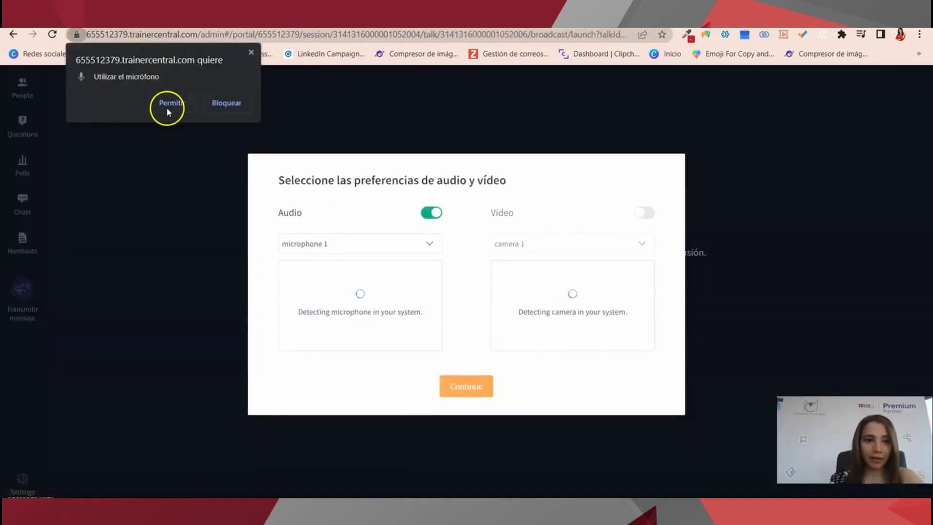
left_click(252, 53)
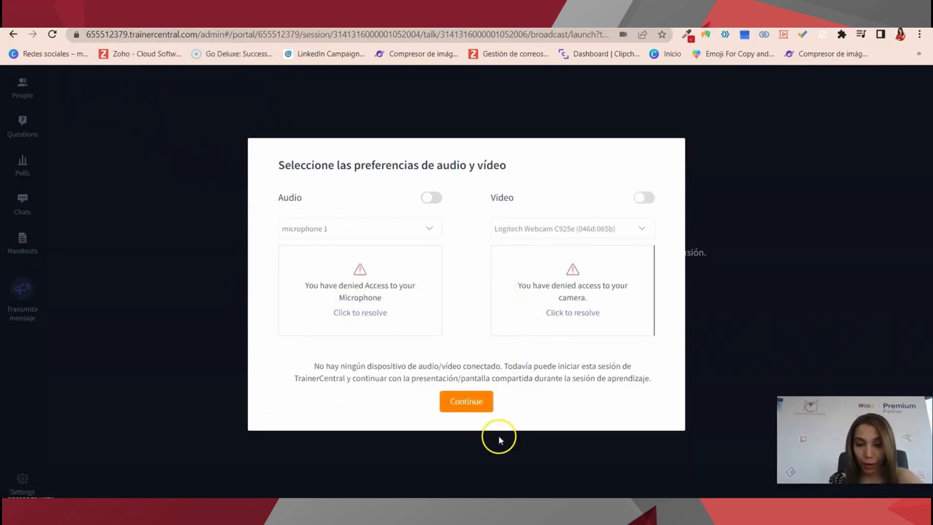
left_click(476, 407)
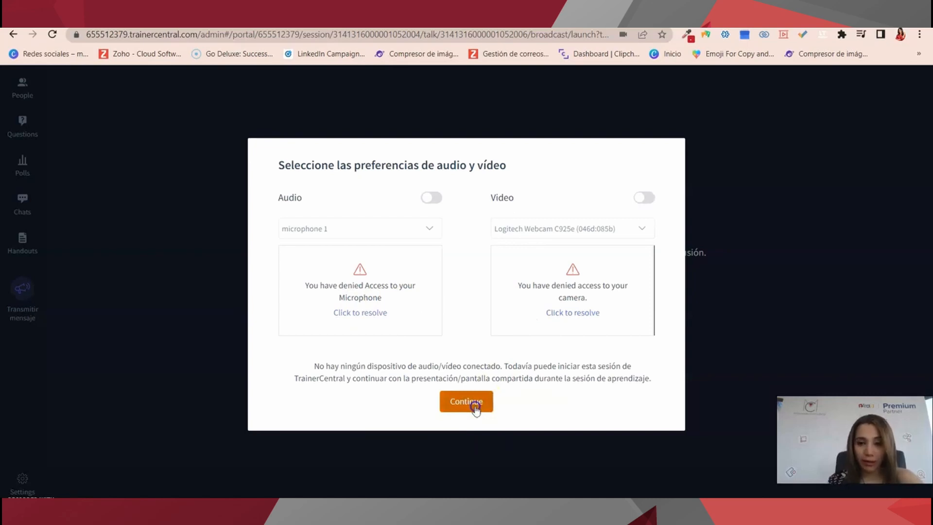
left_click(457, 412)
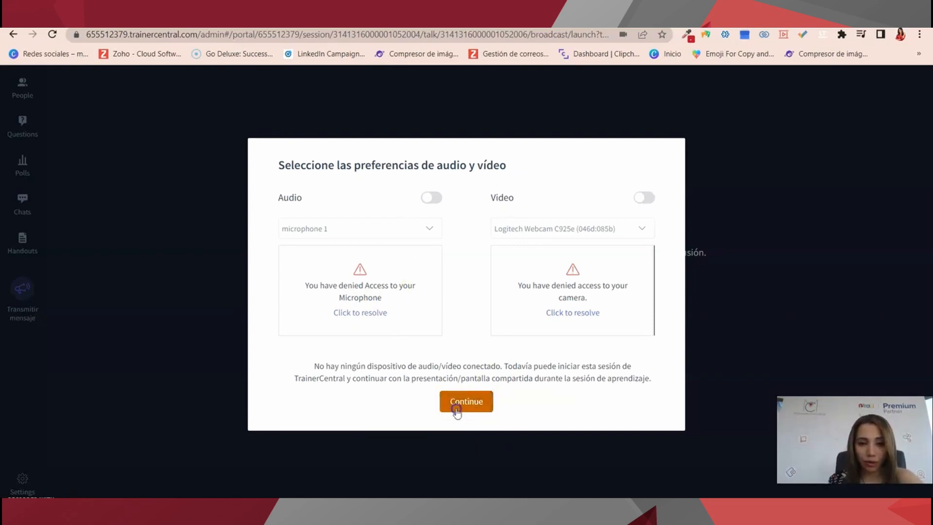
left_click(10, 97)
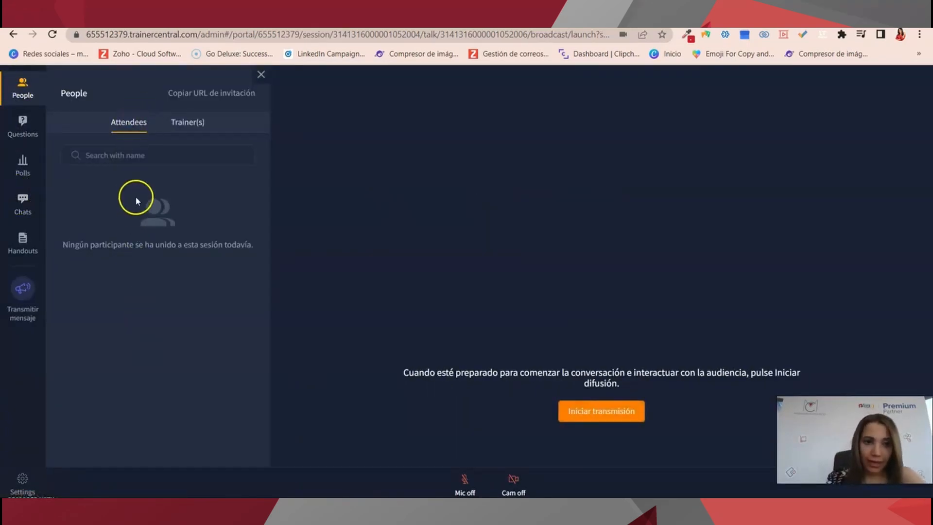
Look through the trainers, audience questions, answered questions and polls panels.
left_click(187, 124)
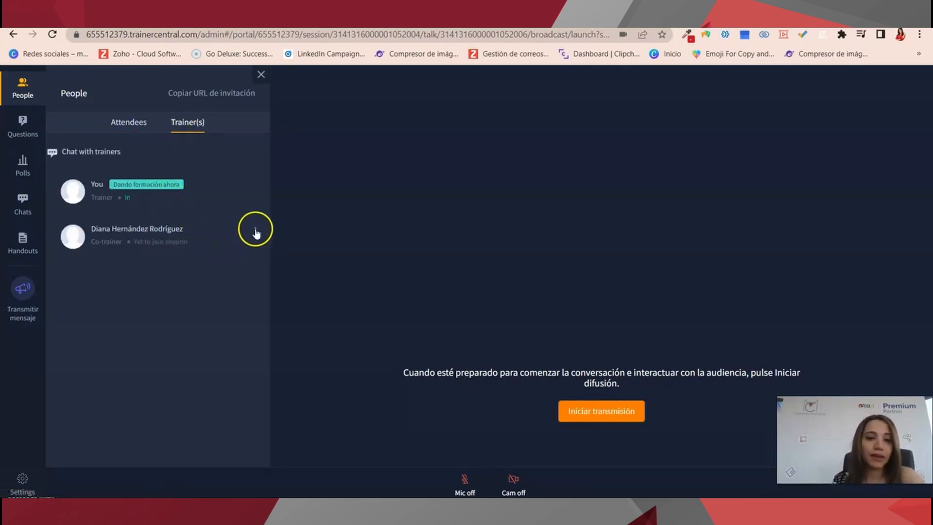
left_click(22, 120)
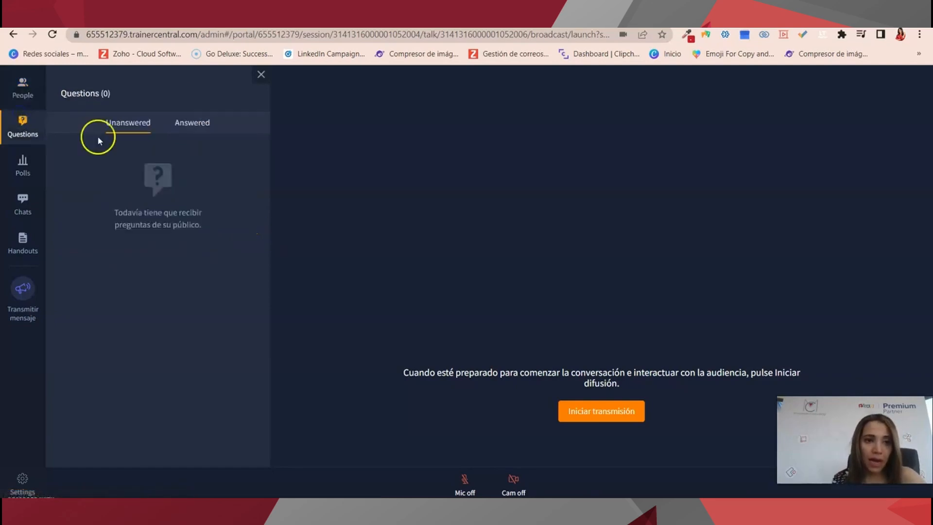
left_click(184, 127)
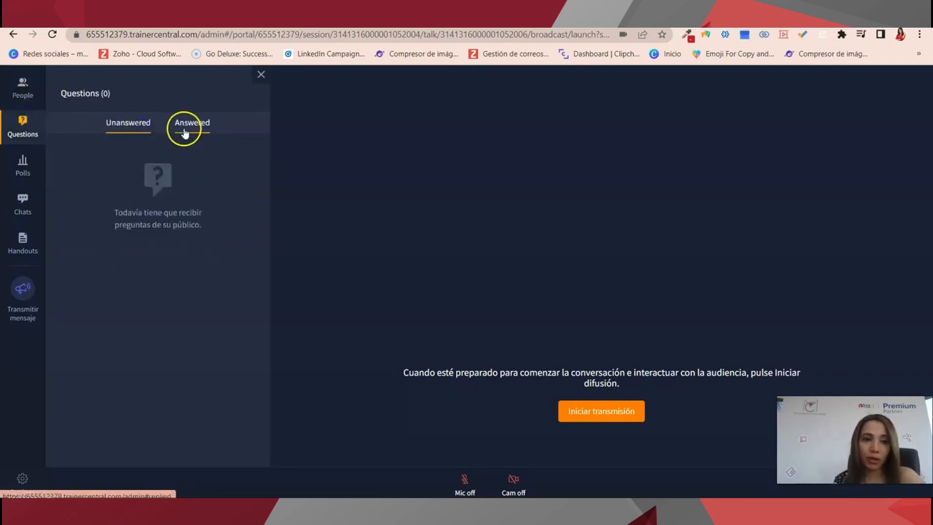
left_click(22, 170)
Send the message 'holaa' in the session chat.
mouse_move(101, 171)
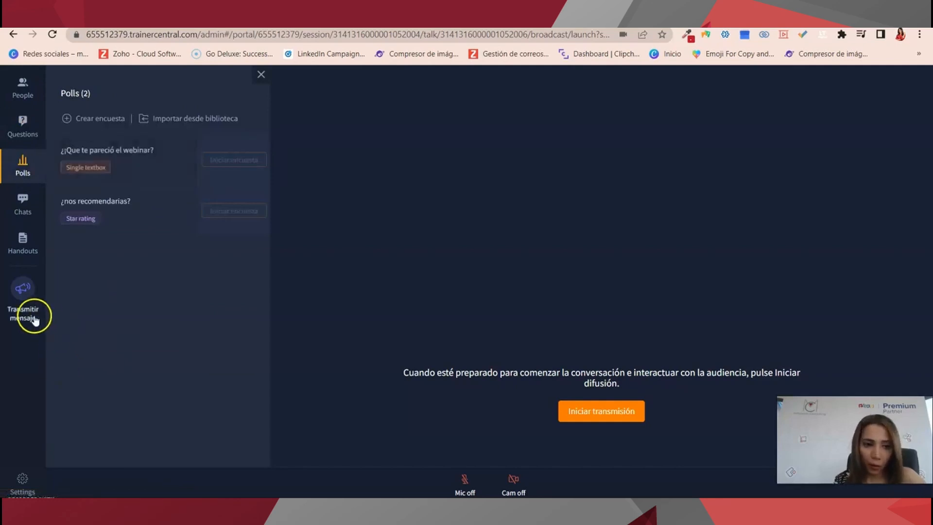
left_click(23, 214)
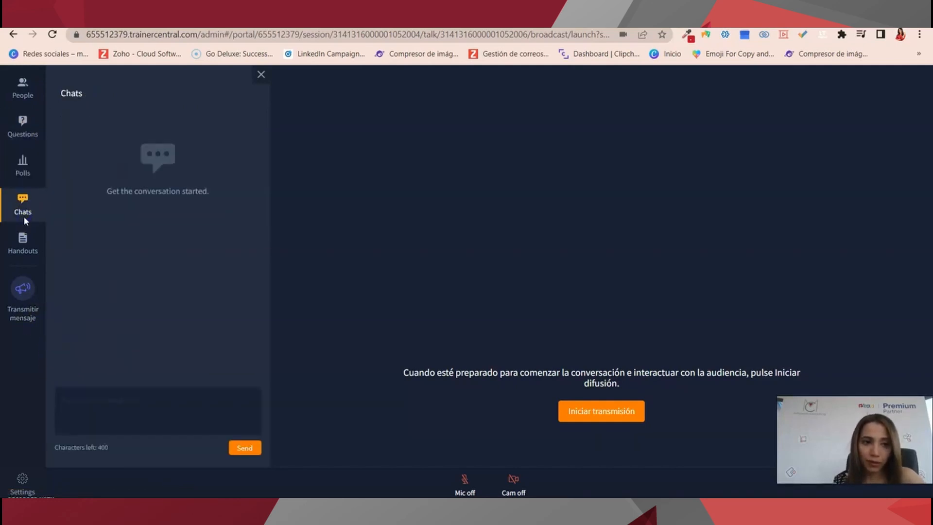
left_click(167, 432)
type("hola")
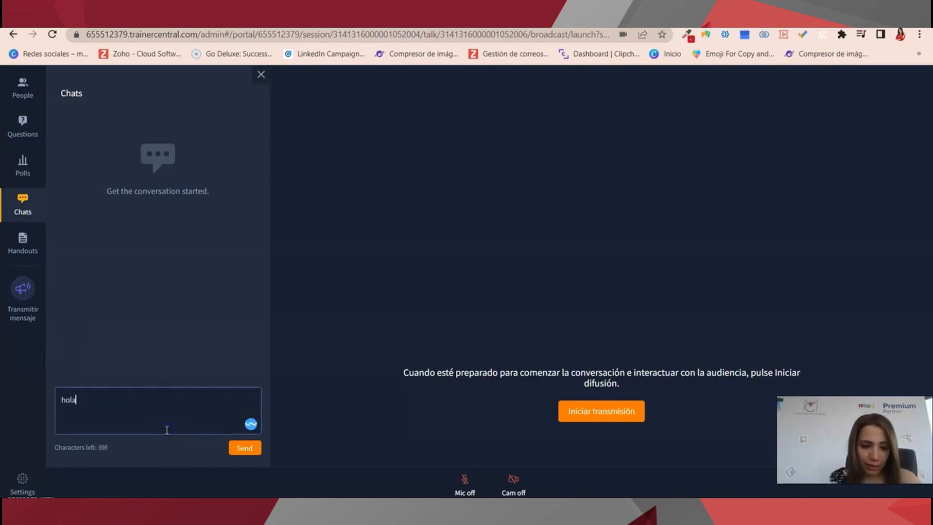
type("a")
key("Return")
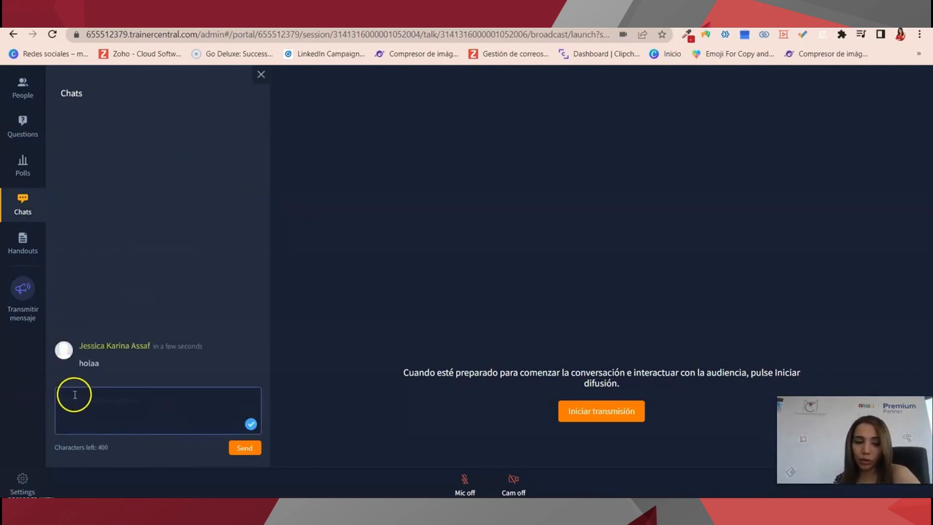
Check the handouts panel, close it, and bring up the Transmitir mensaje window.
left_click(13, 248)
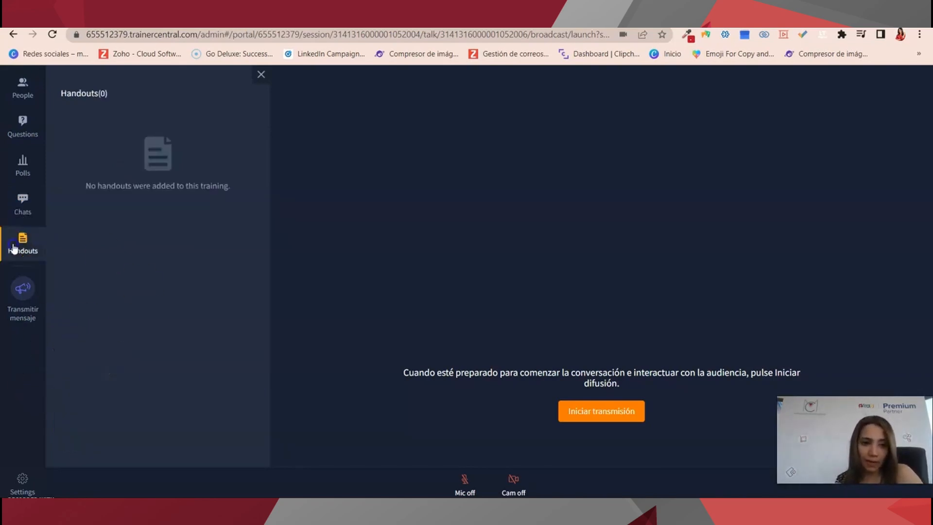
left_click(261, 76)
left_click(16, 306)
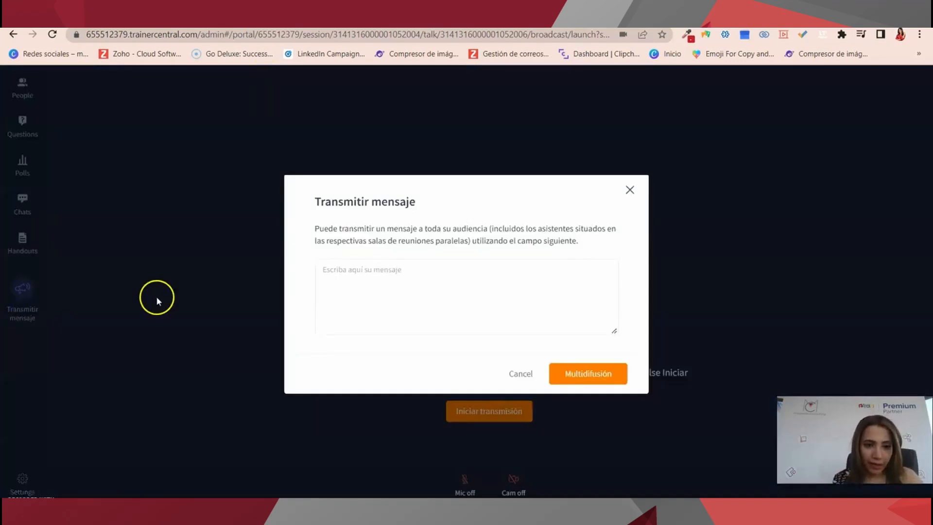
Close the empty Transmitir mensaje window without sending, then start the live broadcast with Iniciar transmisión.
left_click(466, 282)
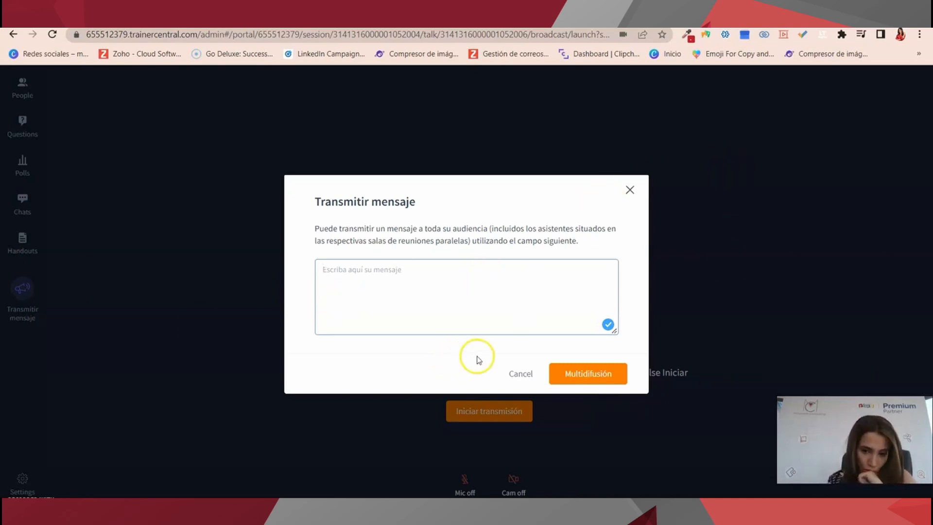
left_click(601, 372)
left_click(630, 190)
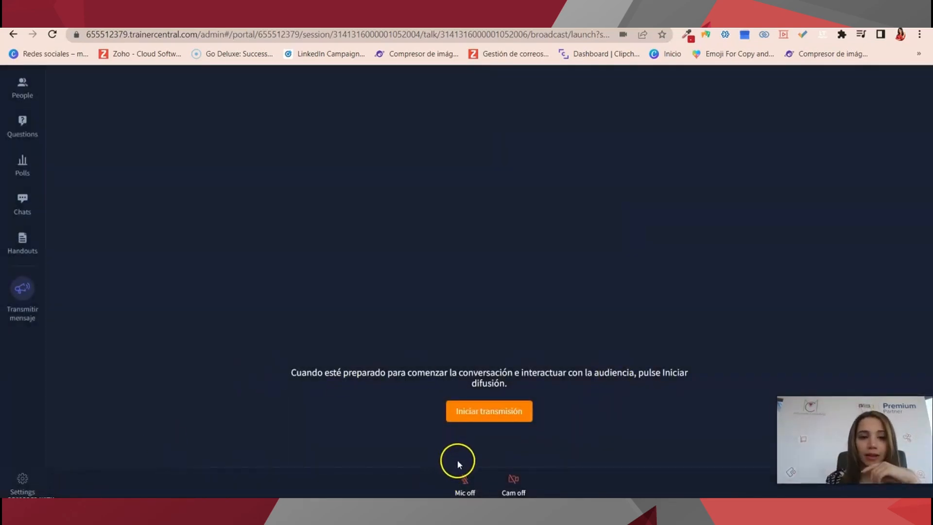
left_click(469, 411)
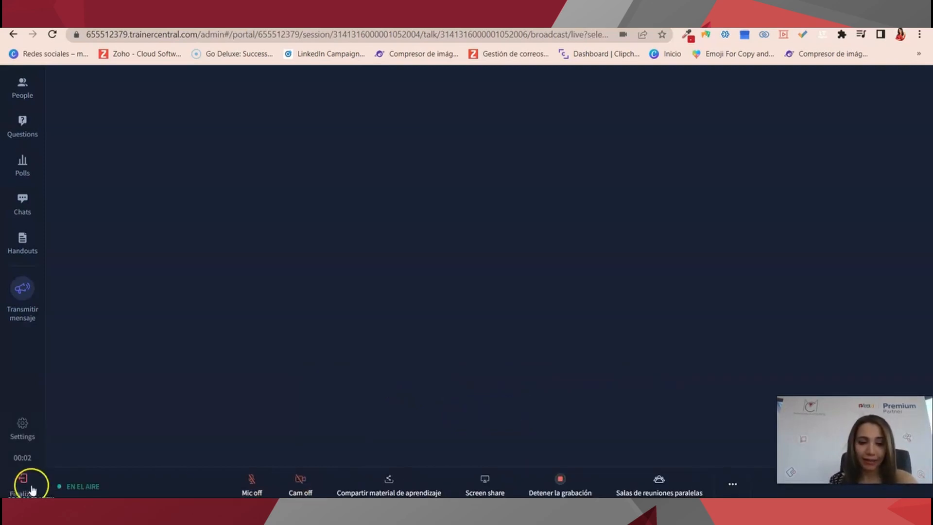
Create a breakout session with 1 room under Salas de reuniones paralelas, then return to the session.
left_click(526, 471)
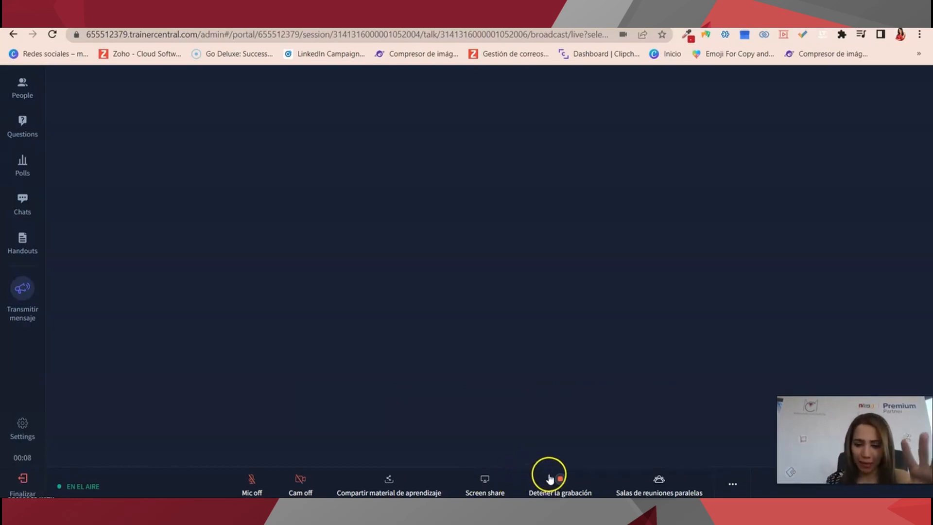
left_click(653, 479)
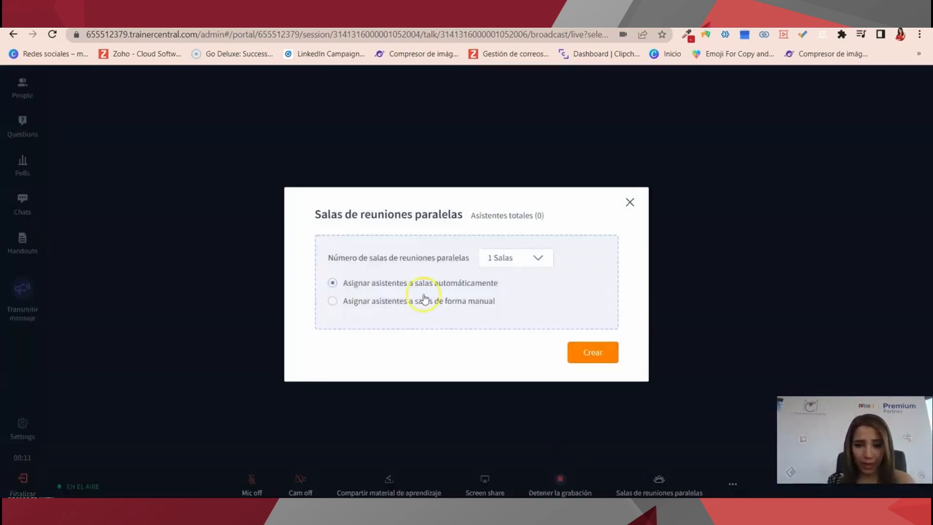
left_click(501, 265)
left_click(500, 287)
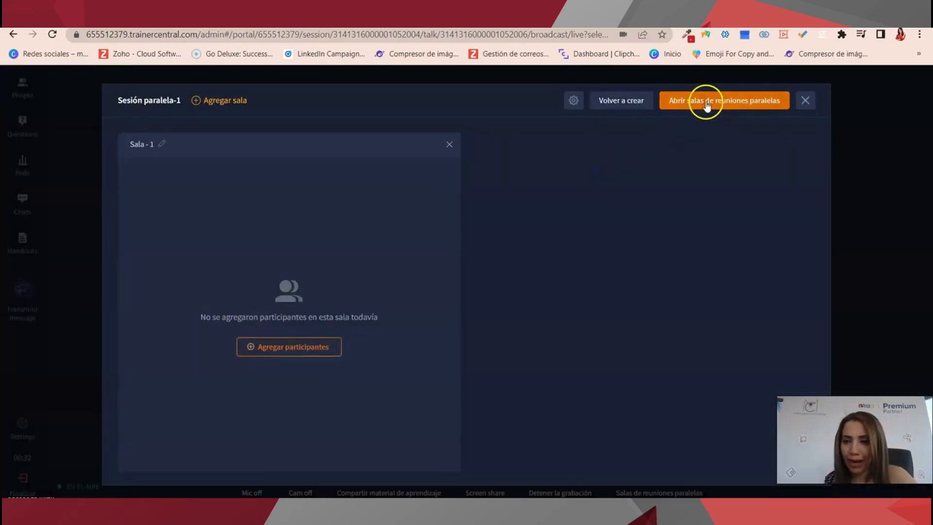
left_click(805, 102)
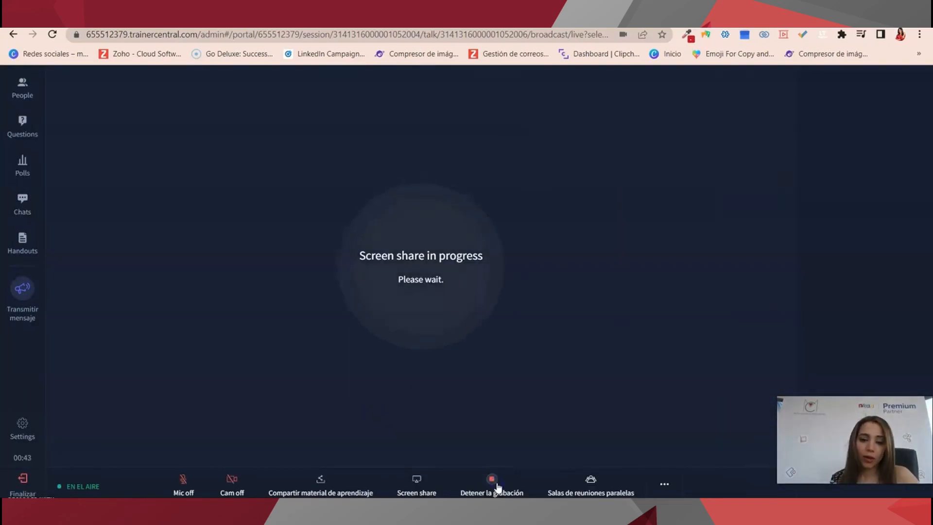
Cancel screen sharing and show the learning materials list (WhatsApp video, 5- Automatizaciones).
left_click(492, 487)
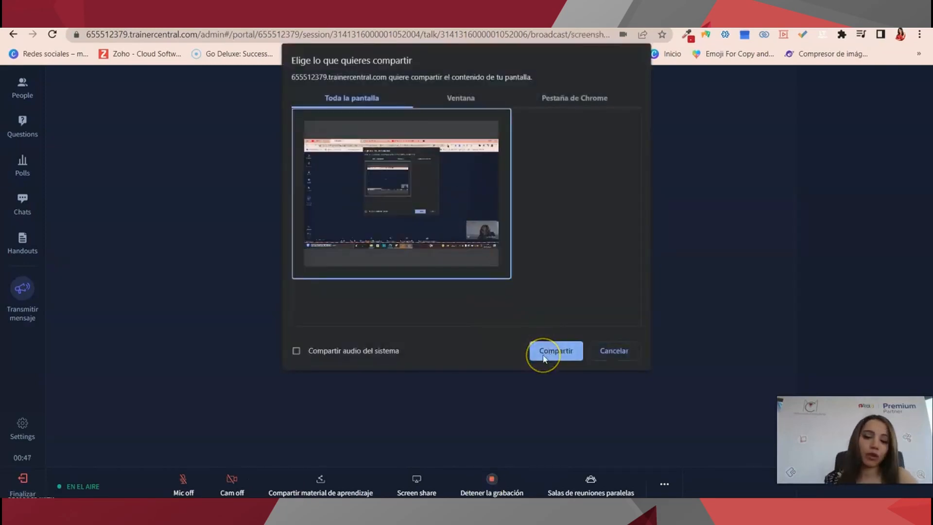
left_click(632, 349)
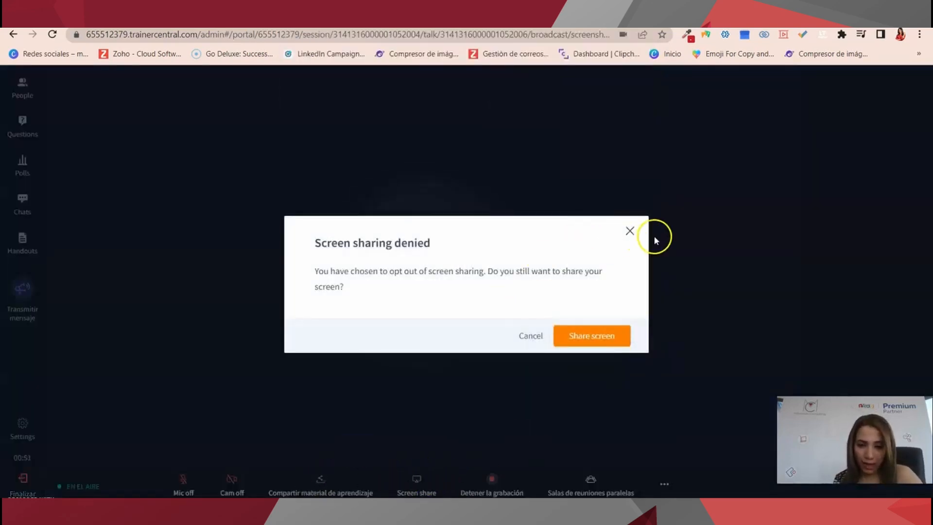
left_click(629, 231)
left_click(396, 485)
left_click(372, 392)
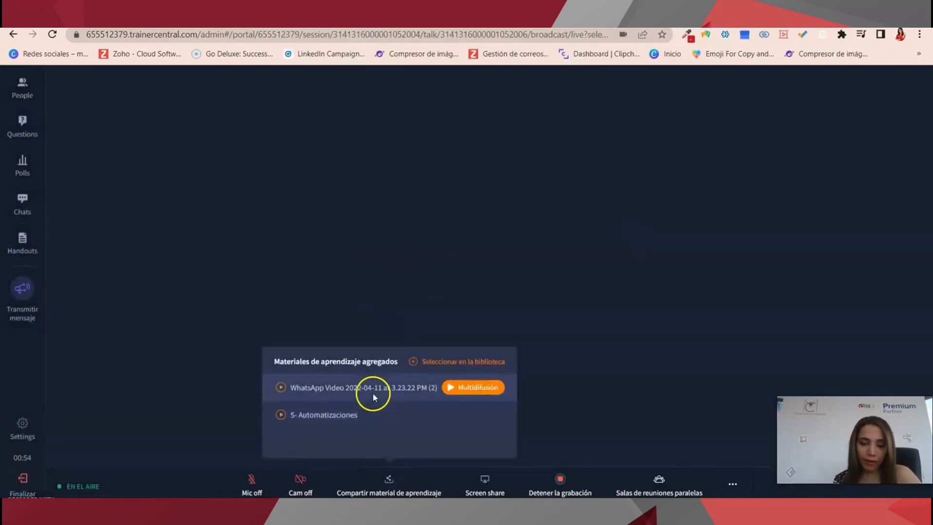
Broadcast the 5- Automatizaciones video (16:33) to attendees via Multidifusión.
left_click(352, 423)
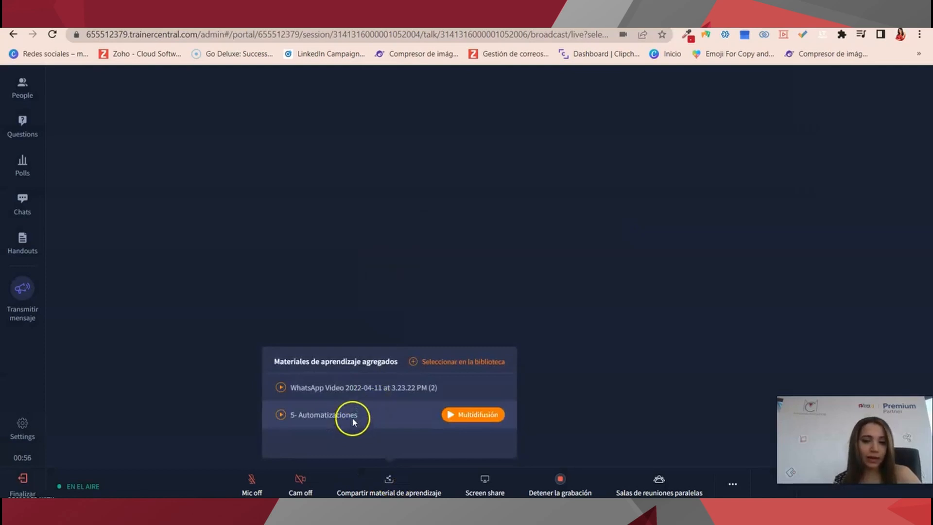
left_click_drag(351, 422, 353, 421)
left_click(470, 418)
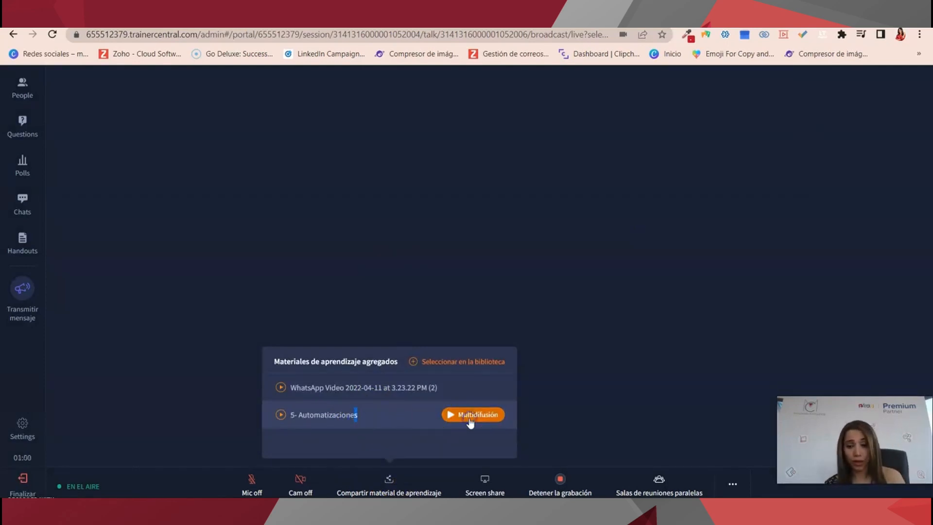
left_click(470, 416)
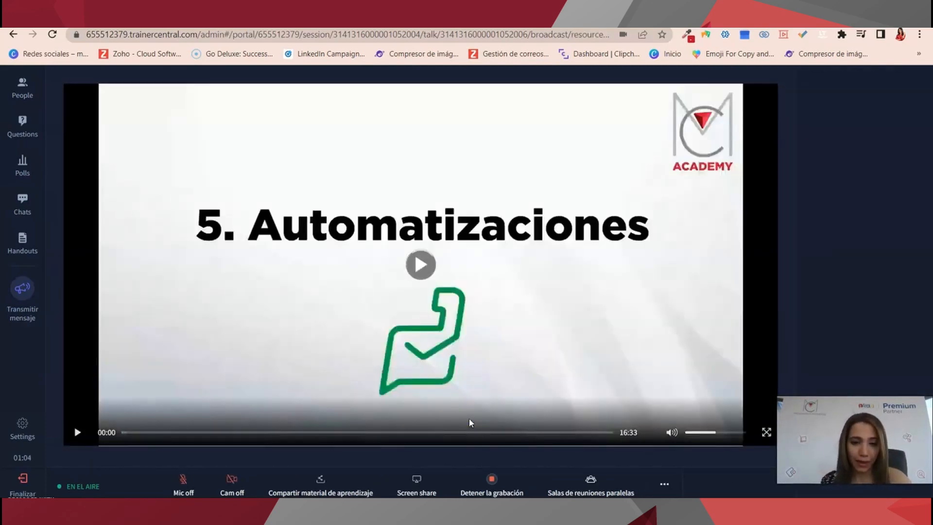
left_click(599, 488)
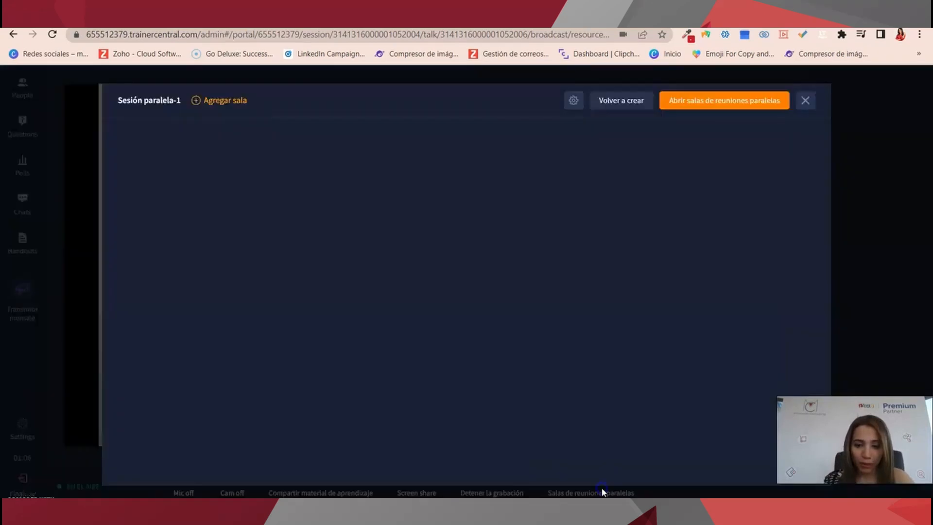
key("Escape")
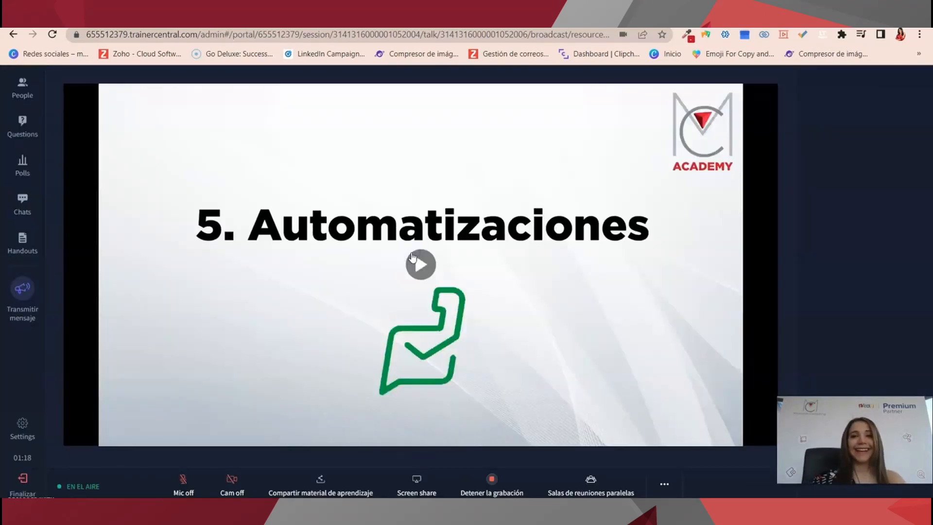